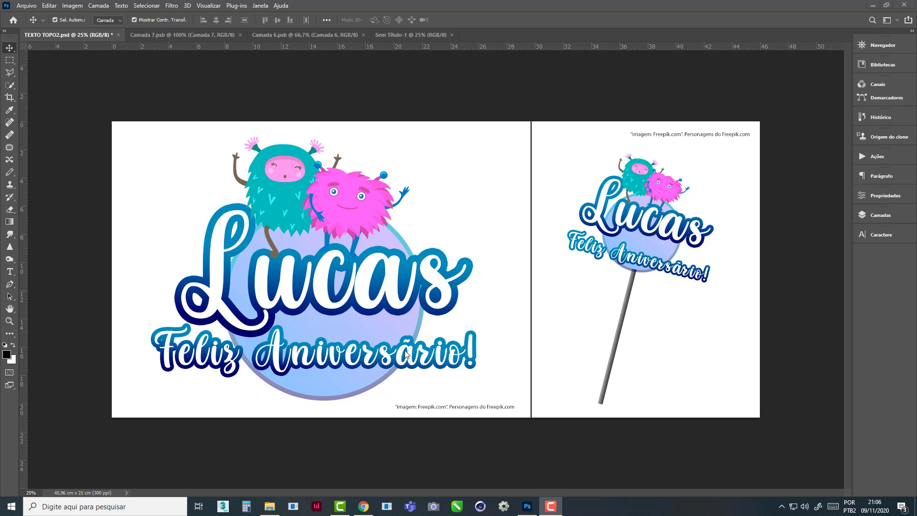
# - Examine the finished birthday topper design, the two monster artwork documents and the blank Sem Título-1 page
pyautogui.click(342, 207)
pyautogui.click(333, 202)
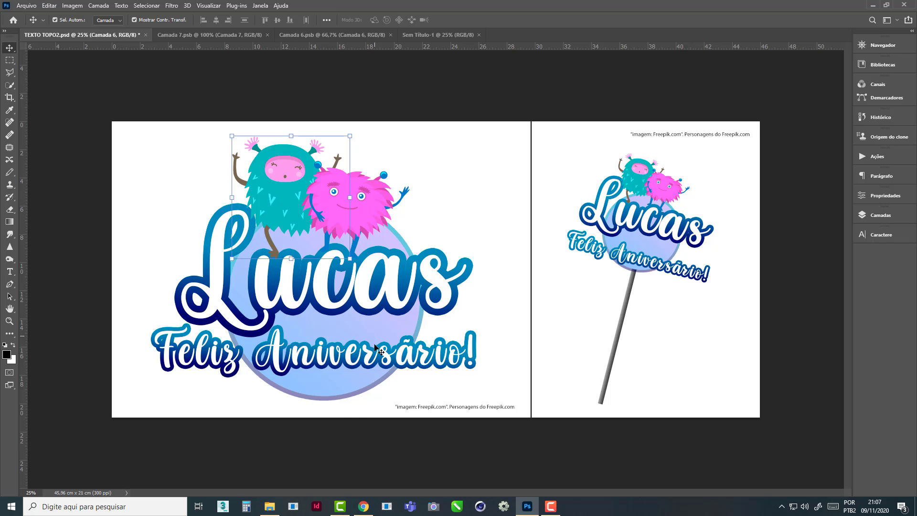
pyautogui.click(342, 396)
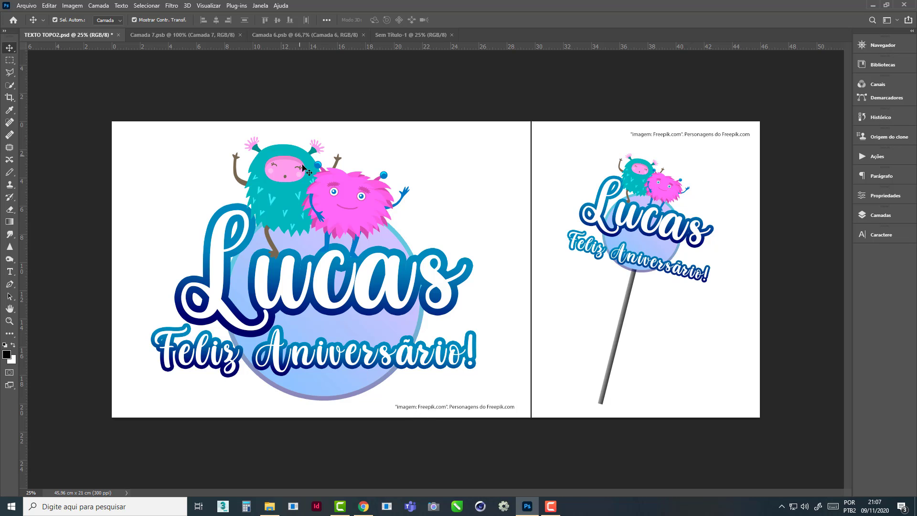
pyautogui.click(201, 35)
pyautogui.click(273, 37)
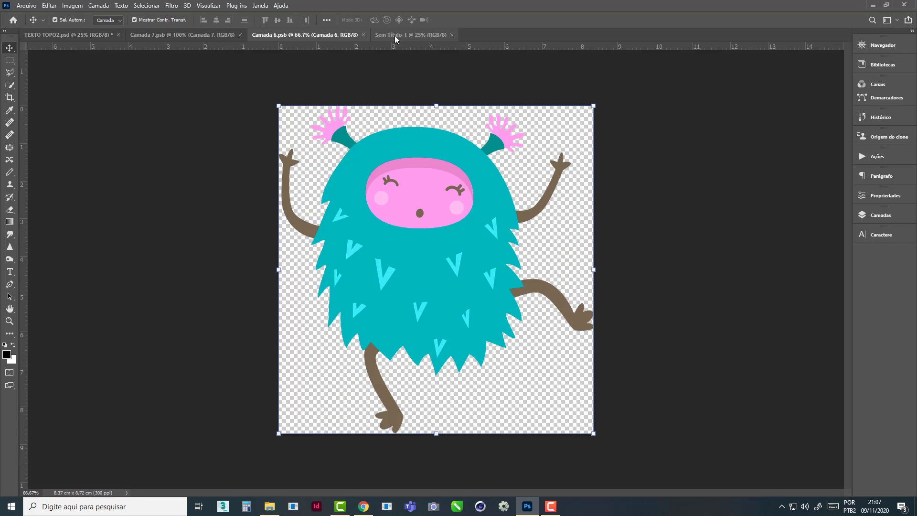
pyautogui.click(415, 34)
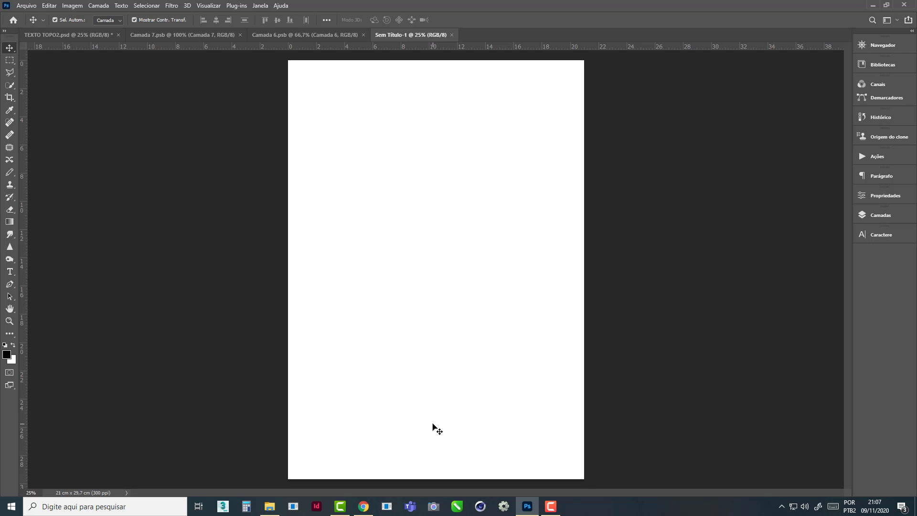
# - Create a new document from the A4 print preset, with centimetres as the unit and a resolution of 300 pixels per inch
pyautogui.click(33, 5)
pyautogui.click(33, 16)
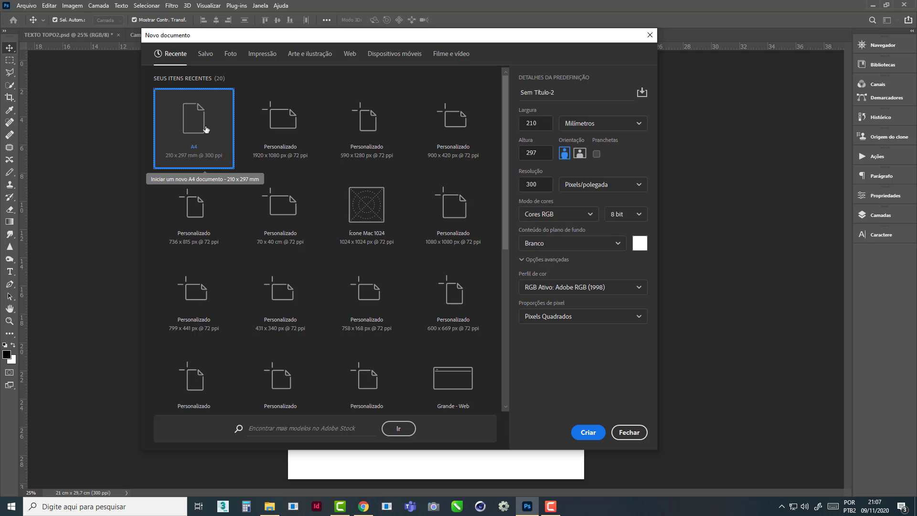
pyautogui.click(257, 57)
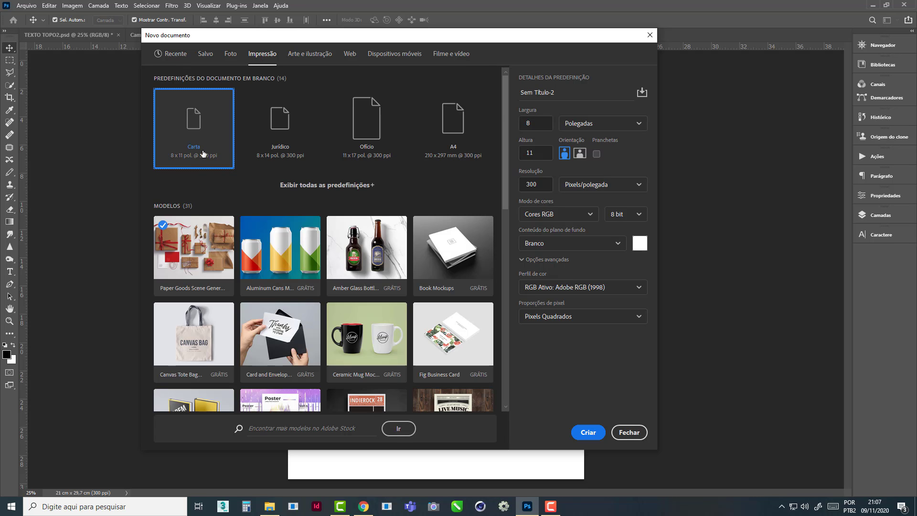
pyautogui.click(457, 145)
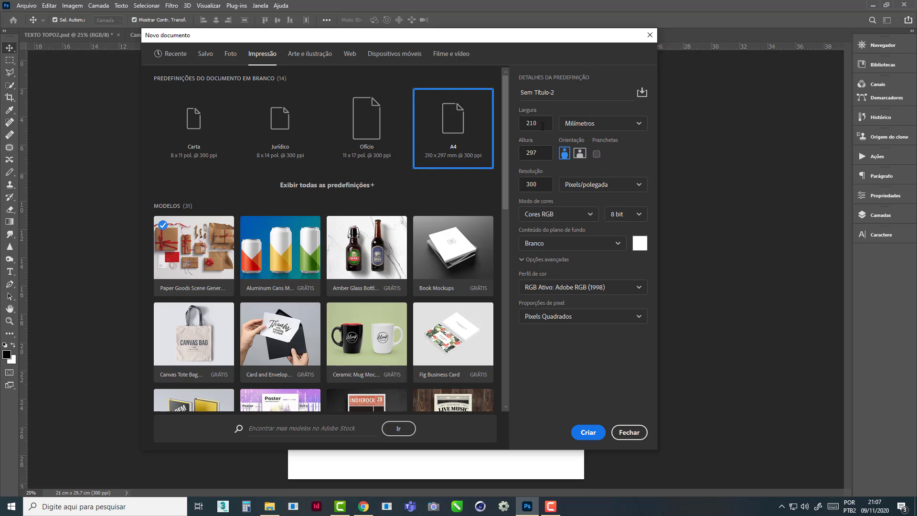
pyautogui.click(636, 127)
pyautogui.click(591, 171)
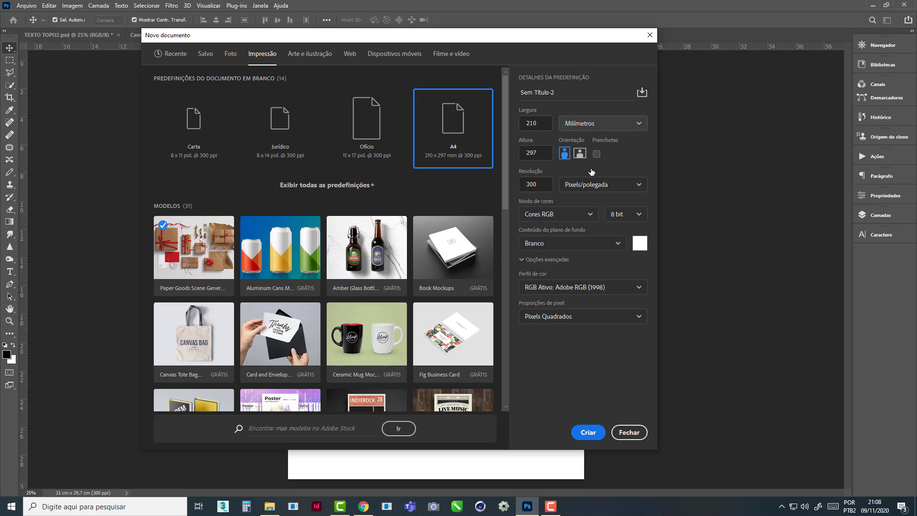
pyautogui.click(541, 187)
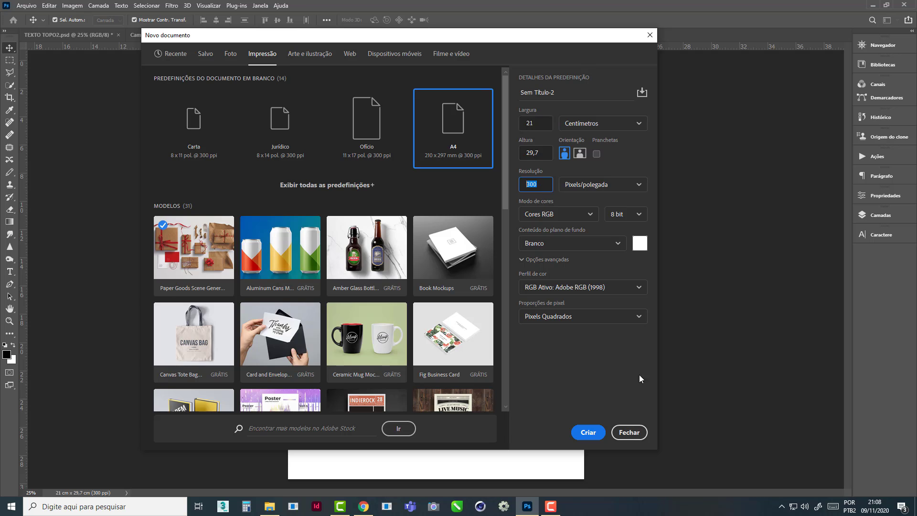
pyautogui.click(588, 433)
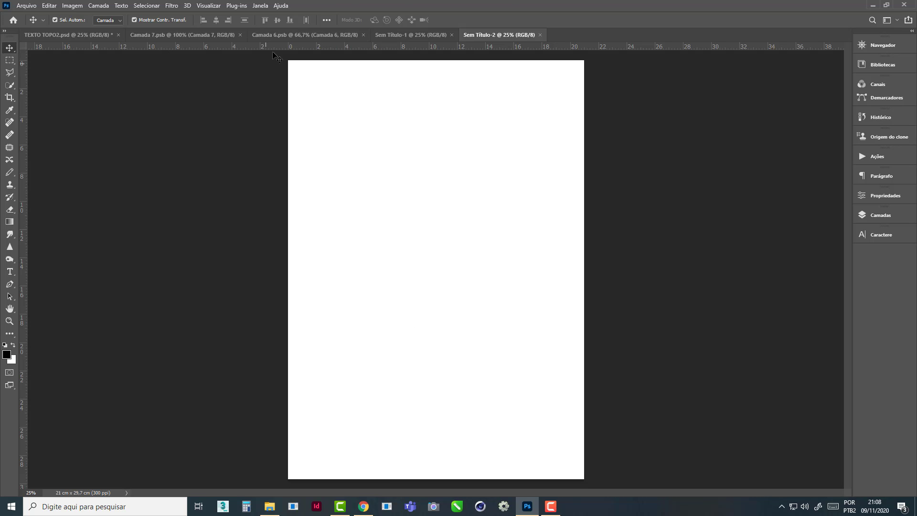
# - Select the whole canvas of the pink monster in Camada 7.psb and copy it
pyautogui.click(316, 37)
pyautogui.click(396, 36)
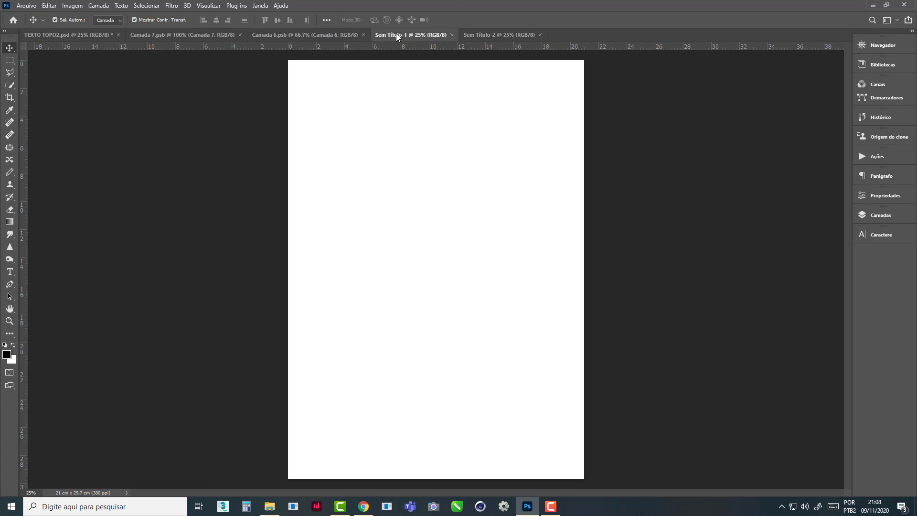
pyautogui.click(315, 36)
pyautogui.click(207, 35)
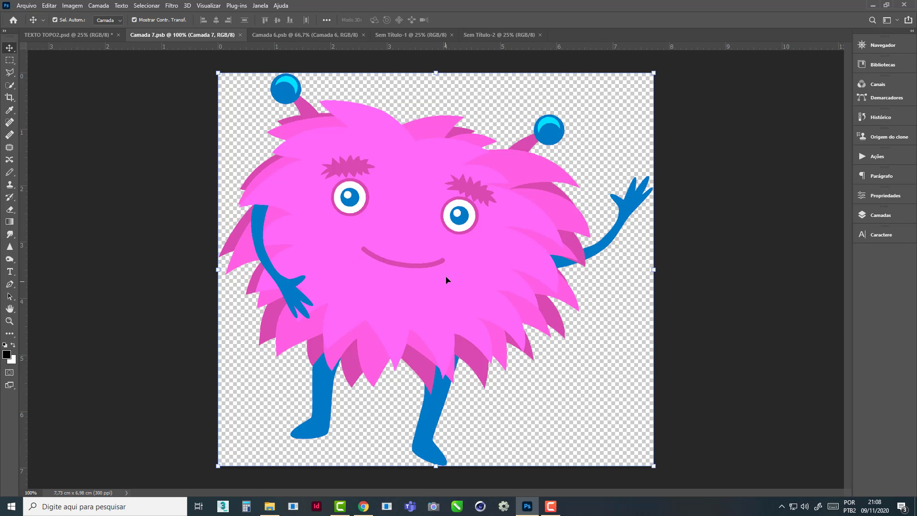
pyautogui.click(881, 217)
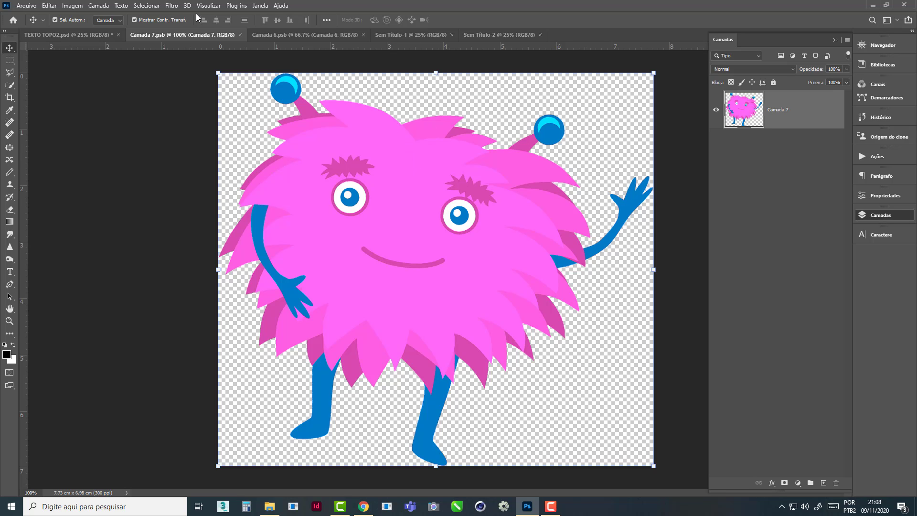
pyautogui.click(150, 7)
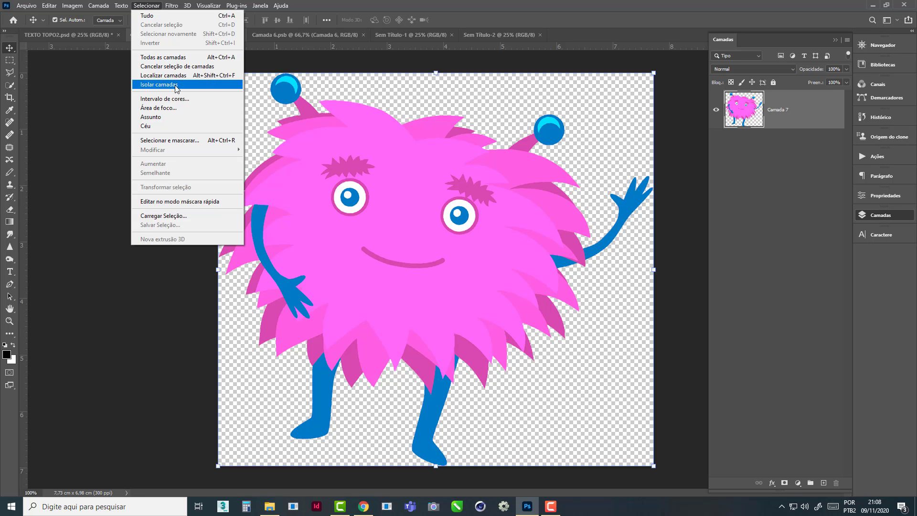
pyautogui.click(207, 16)
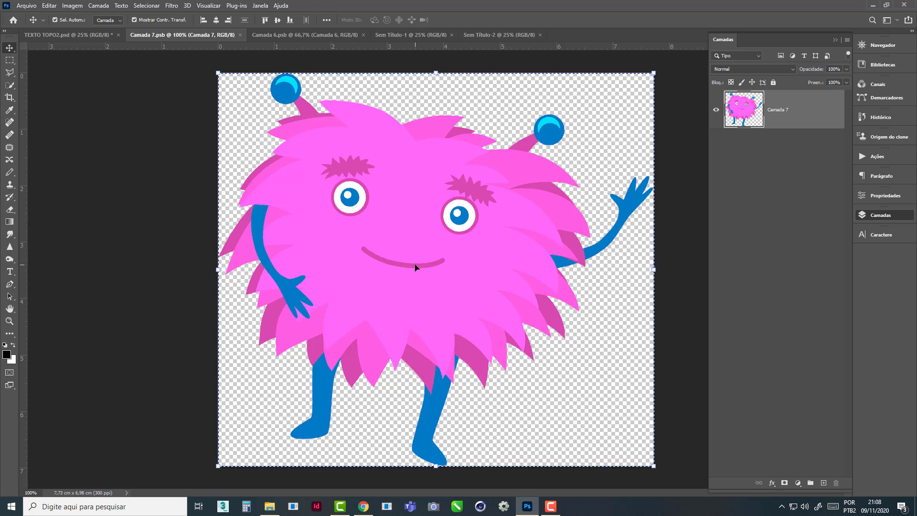
pyautogui.press('ctrl')
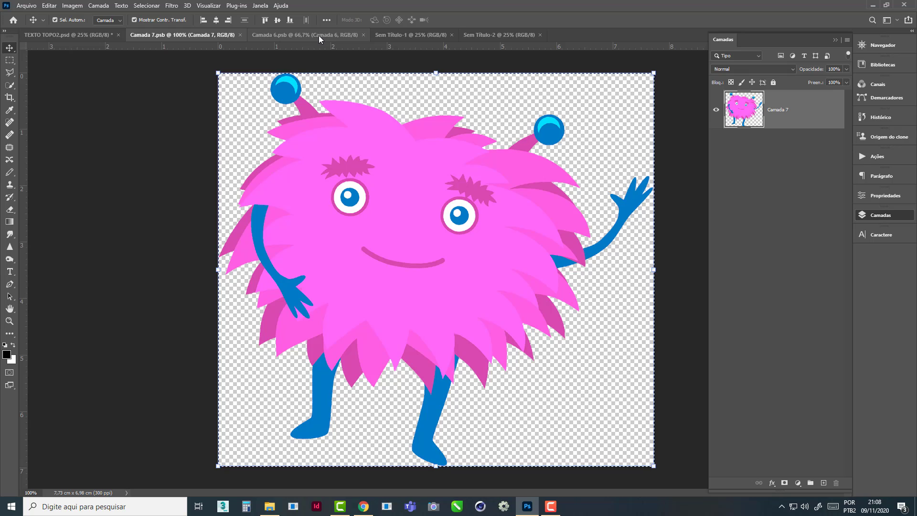
# - Paste the pink monster onto the upper part of the Sem Título-1 page and close the blank Sem Título-2 document
pyautogui.click(403, 34)
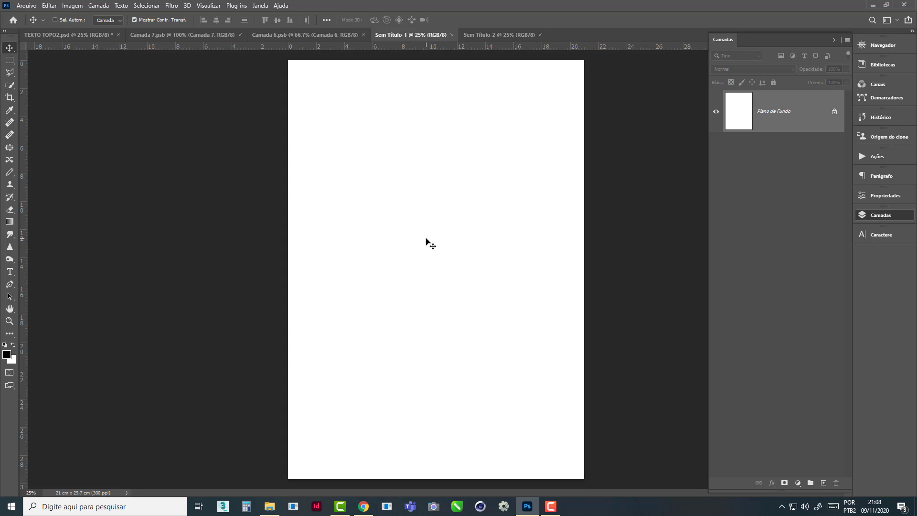
pyautogui.hotkey('ctrl', 'v')
pyautogui.moveTo(444, 254); pyautogui.dragTo(407, 171)
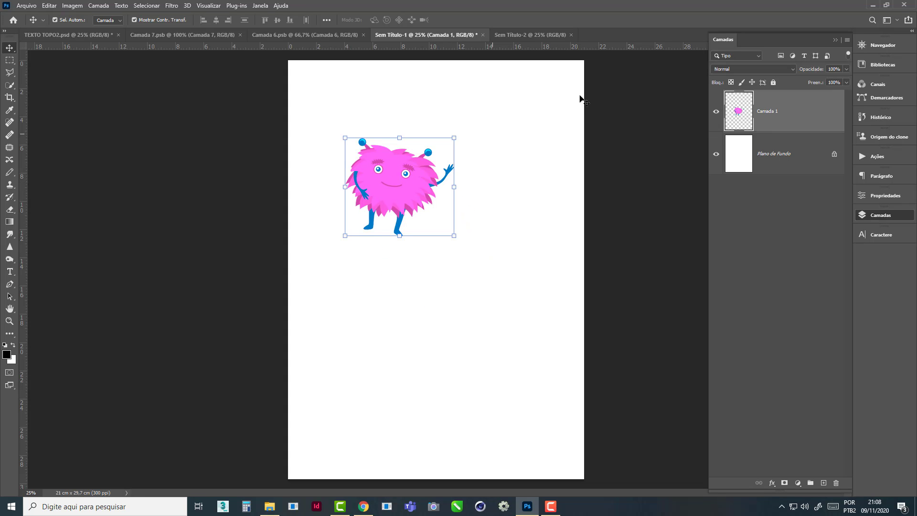
pyautogui.click(571, 35)
# - Copy the entire turquoise monster from Camada 6.psb into Sem Título-1 and place it below and to the right of the pink monster
pyautogui.click(300, 34)
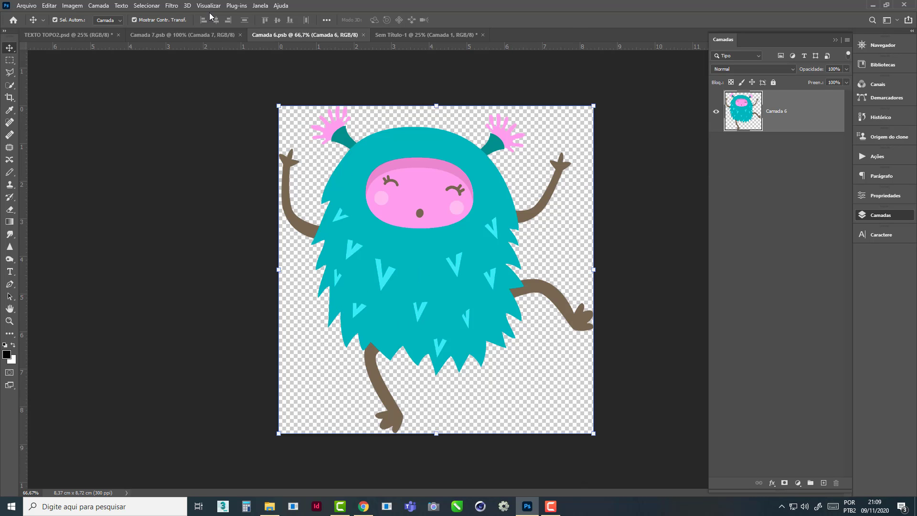
pyautogui.click(154, 6)
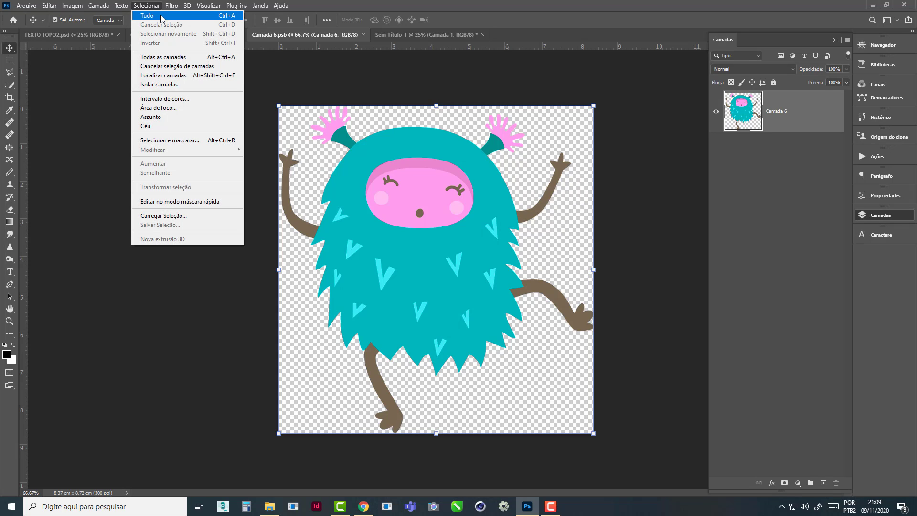
pyautogui.click(162, 18)
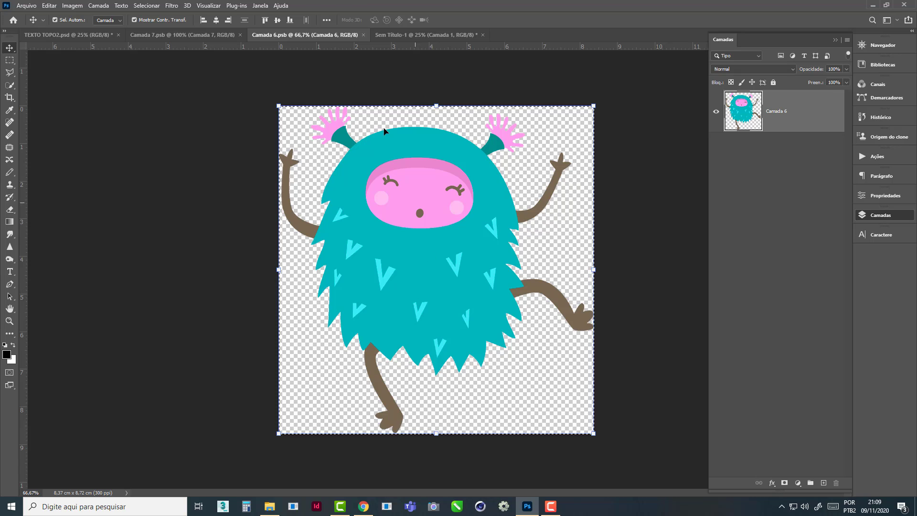
pyautogui.moveTo(385, 131); pyautogui.dragTo(400, 297)
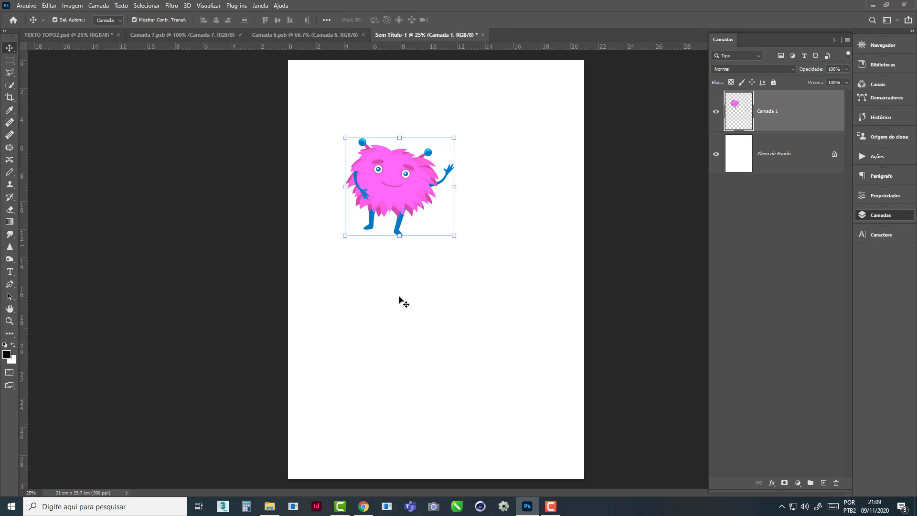
pyautogui.click(400, 315)
pyautogui.moveTo(409, 329); pyautogui.dragTo(414, 329)
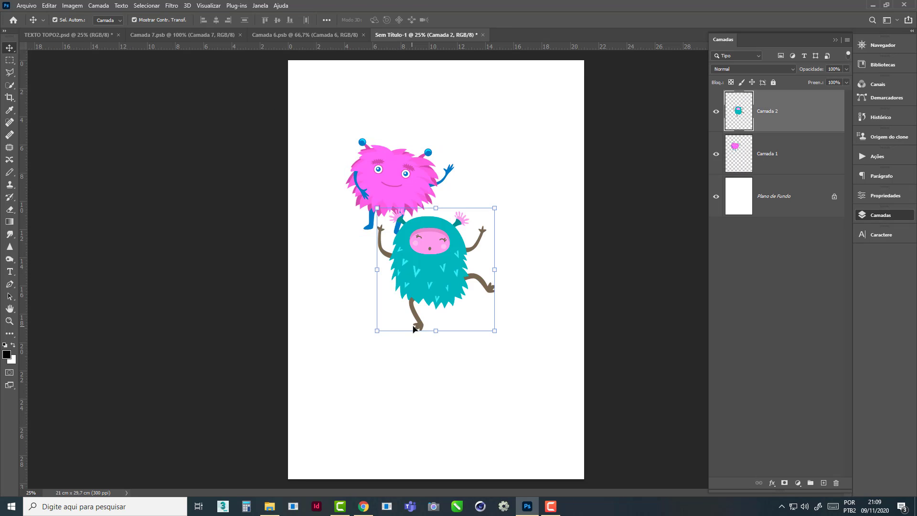
pyautogui.moveTo(427, 273); pyautogui.dragTo(447, 280)
# - Close the two source artwork documents, Camada 6.psb and Camada 7.psb
pyautogui.click(313, 34)
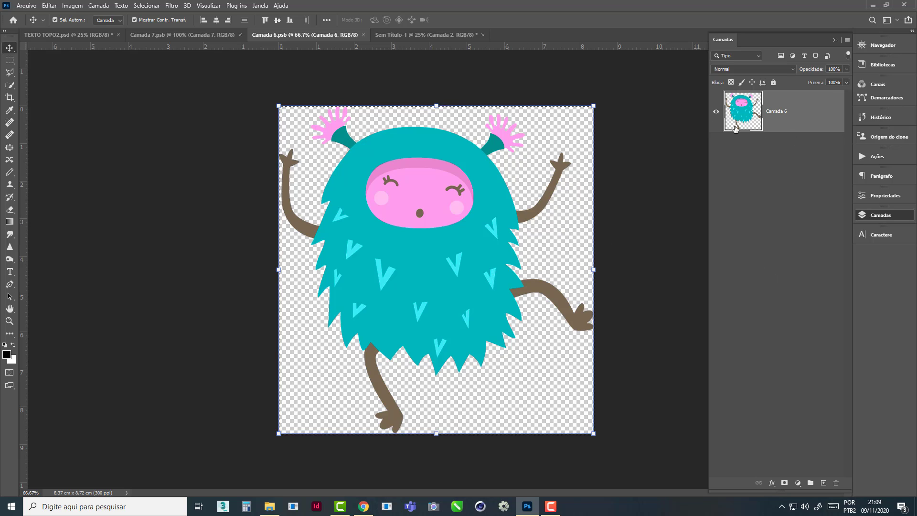
pyautogui.click(363, 34)
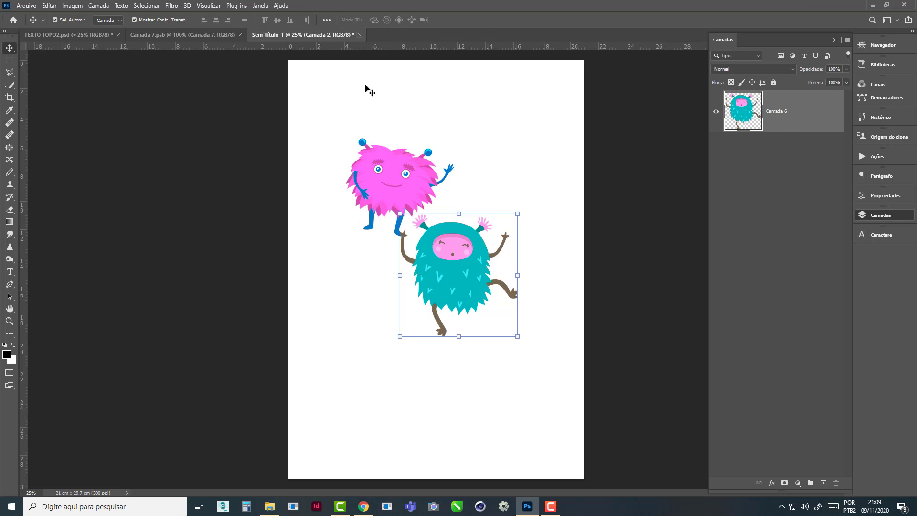
pyautogui.click(218, 35)
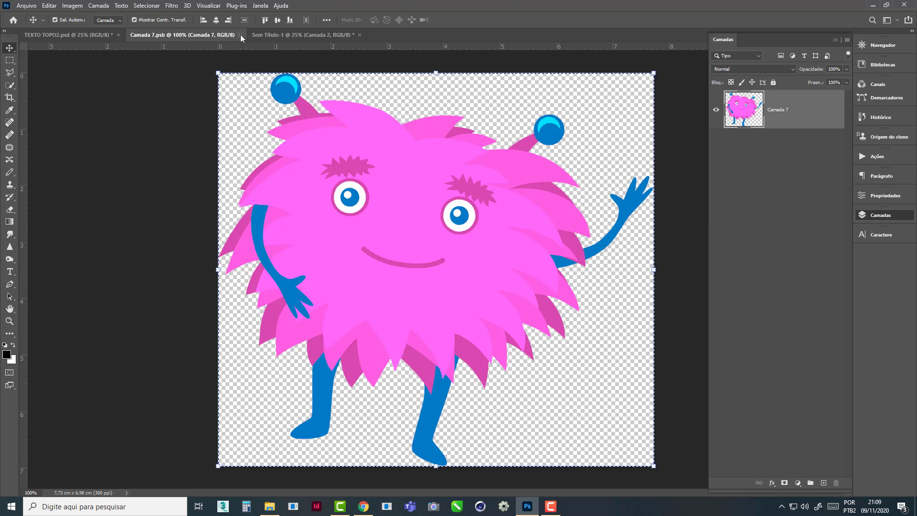
pyautogui.click(240, 35)
# - Arrange the monsters side by side in the upper part of the page, with the turquoise one overlapping the pink one's right side
pyautogui.moveTo(451, 292); pyautogui.dragTo(380, 172)
pyautogui.moveTo(435, 208); pyautogui.dragTo(389, 192)
pyautogui.moveTo(477, 144); pyautogui.dragTo(471, 172)
pyautogui.moveTo(396, 196)
pyautogui.mouseDown()
pyautogui.moveTo(397, 216)
pyautogui.moveTo(399, 201)
pyautogui.mouseUp()
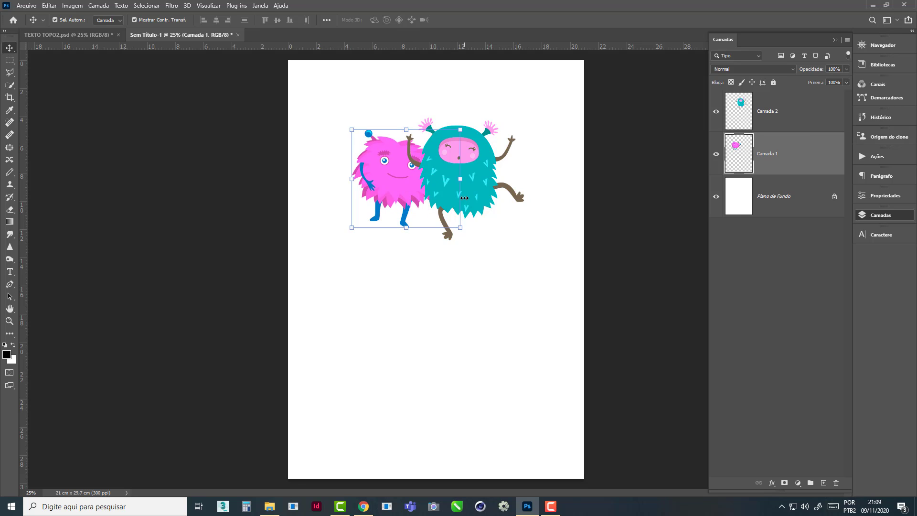
pyautogui.moveTo(460, 198); pyautogui.dragTo(471, 193)
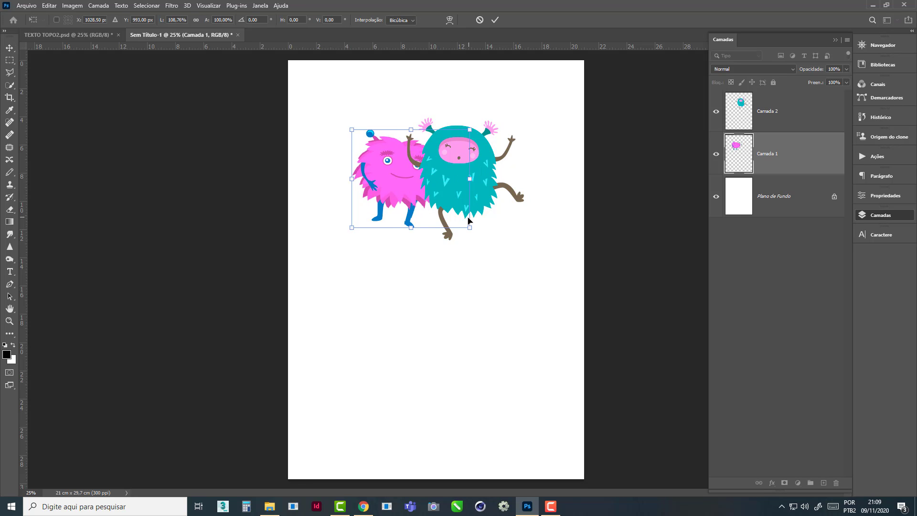
pyautogui.hotkey('ctrl', 'z')
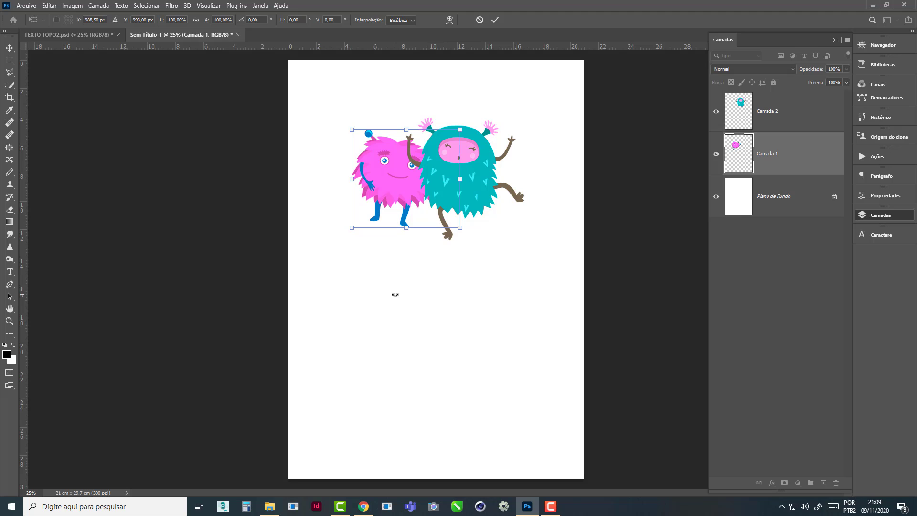
pyautogui.press('Return')
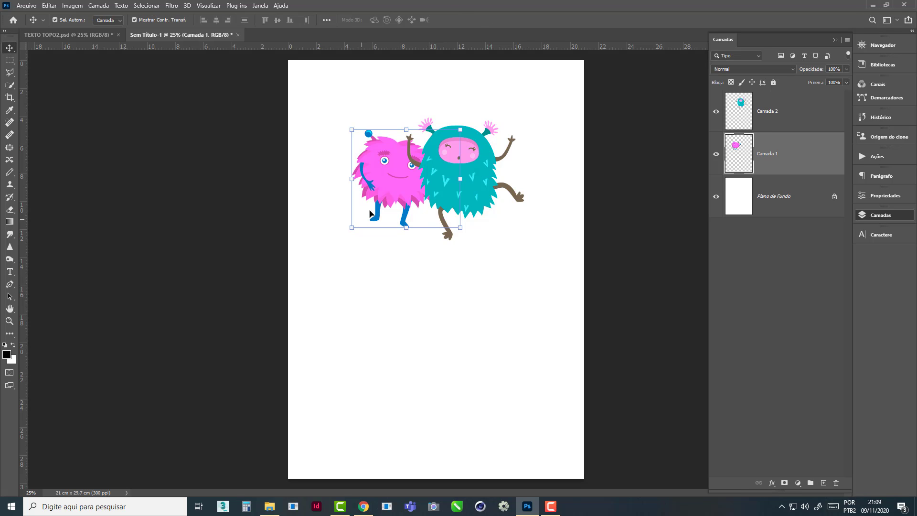
# - Move the pink monster slightly higher on the page and compare with the finished topper in TEXTO TOPO2.psd
pyautogui.moveTo(381, 187); pyautogui.dragTo(381, 175)
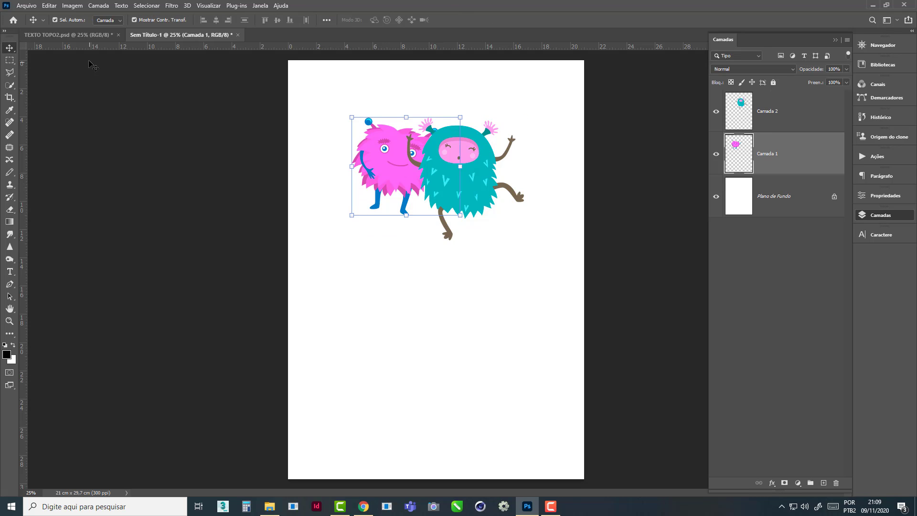
pyautogui.click(77, 35)
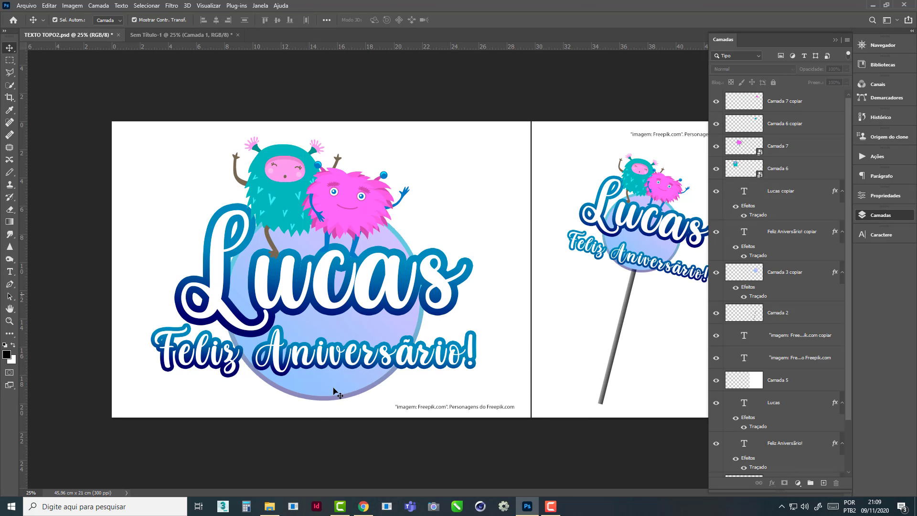
pyautogui.click(197, 36)
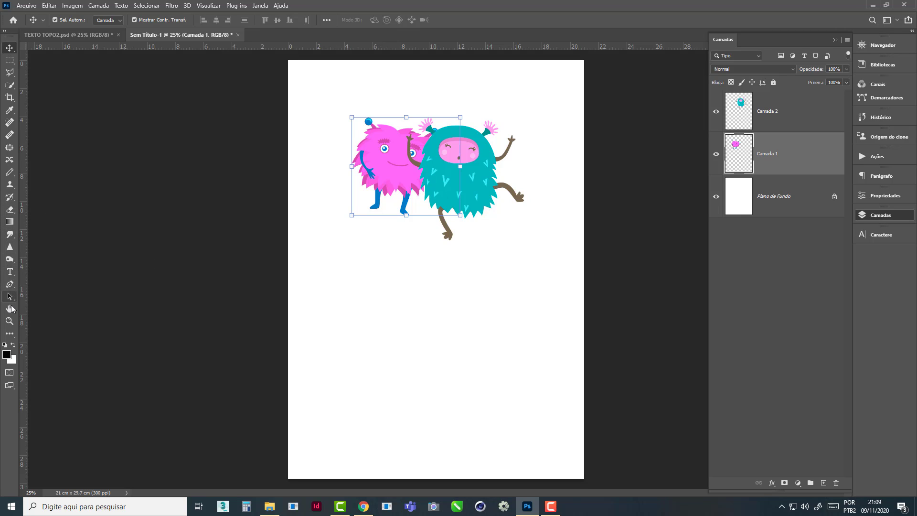
# - Set up the Ellipse tool to draw shapes with no fill and a solid blue stroke
pyautogui.click(9, 284)
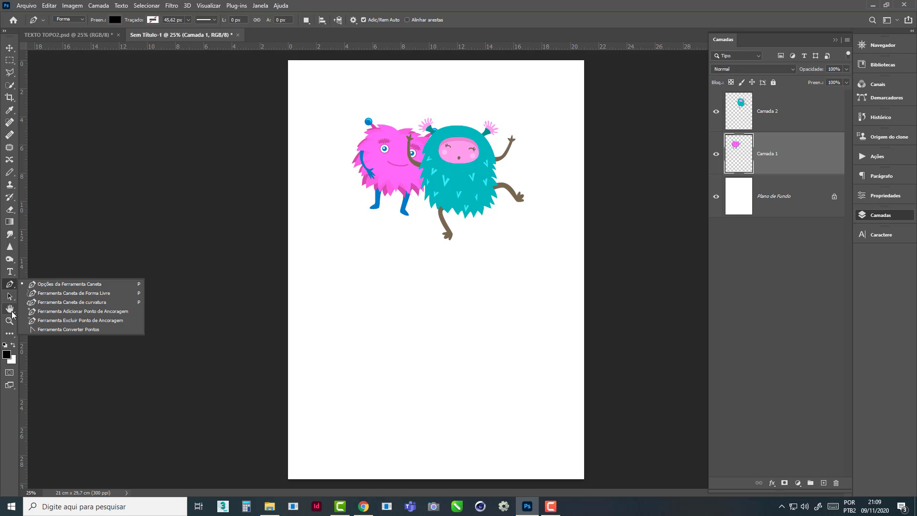
pyautogui.click(12, 335)
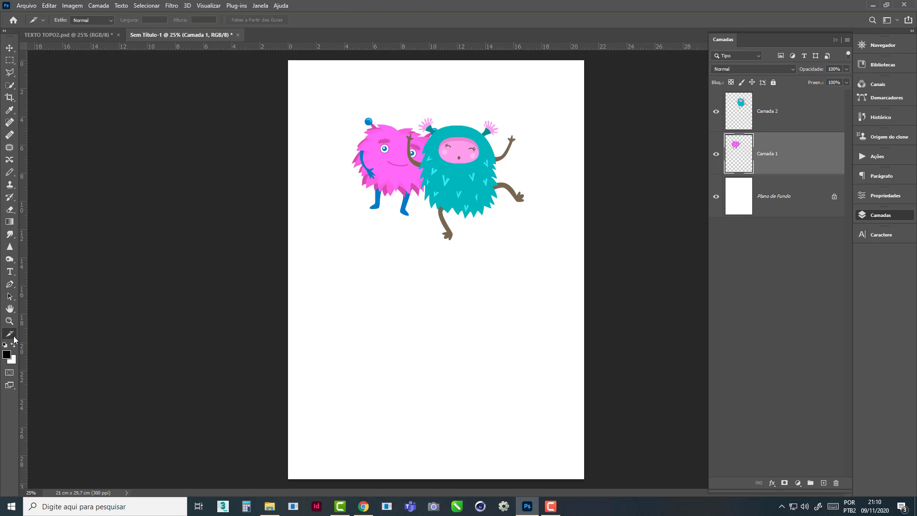
pyautogui.rightClick(14, 338)
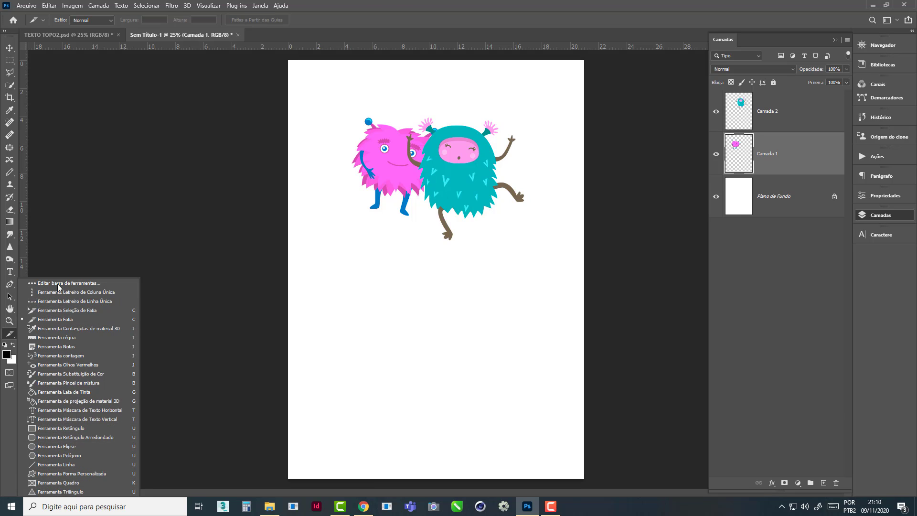
pyautogui.click(50, 448)
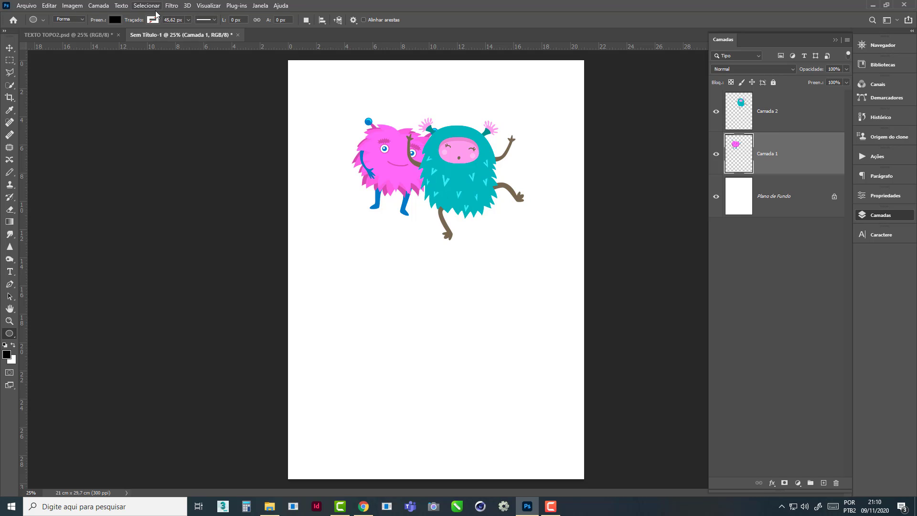
pyautogui.click(115, 20)
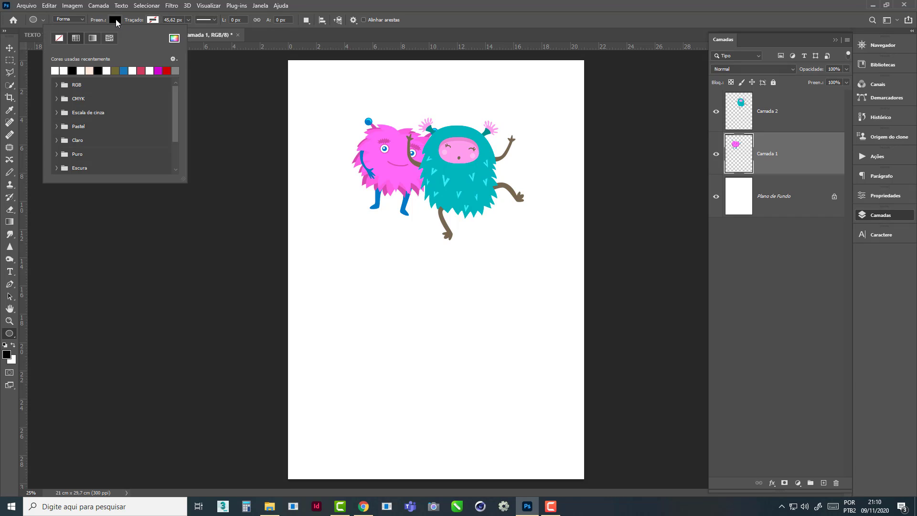
pyautogui.click(60, 39)
pyautogui.click(150, 21)
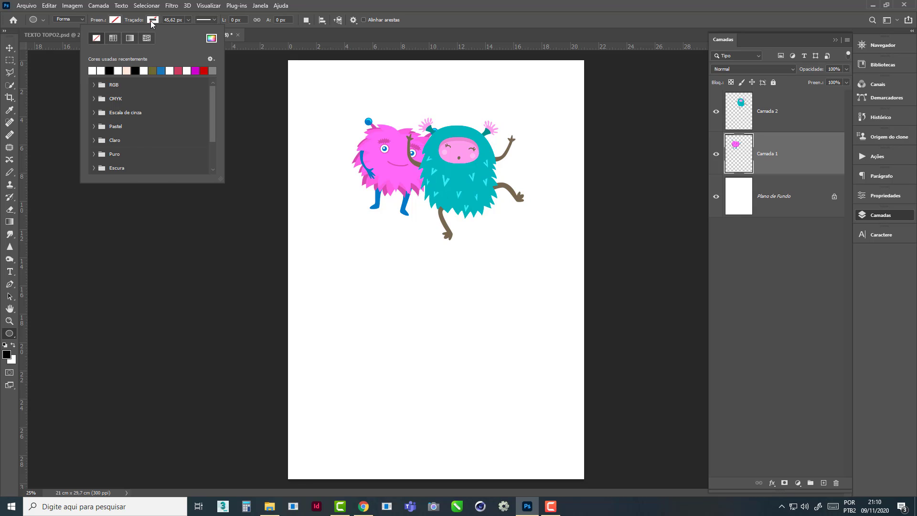
pyautogui.click(111, 71)
pyautogui.click(161, 71)
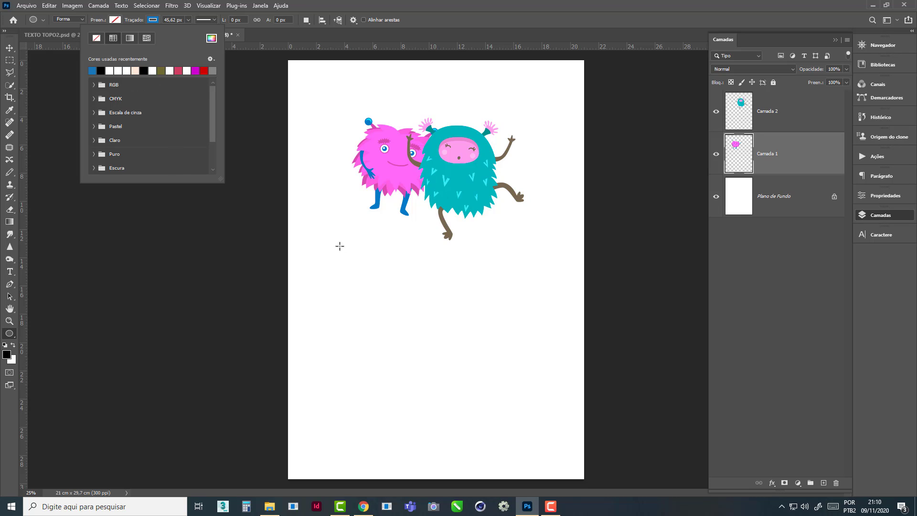
# - Draw a circle about 16.2 cm across below the monsters and move it up so it overlaps their lower bodies
pyautogui.moveTo(317, 204); pyautogui.dragTo(545, 446)
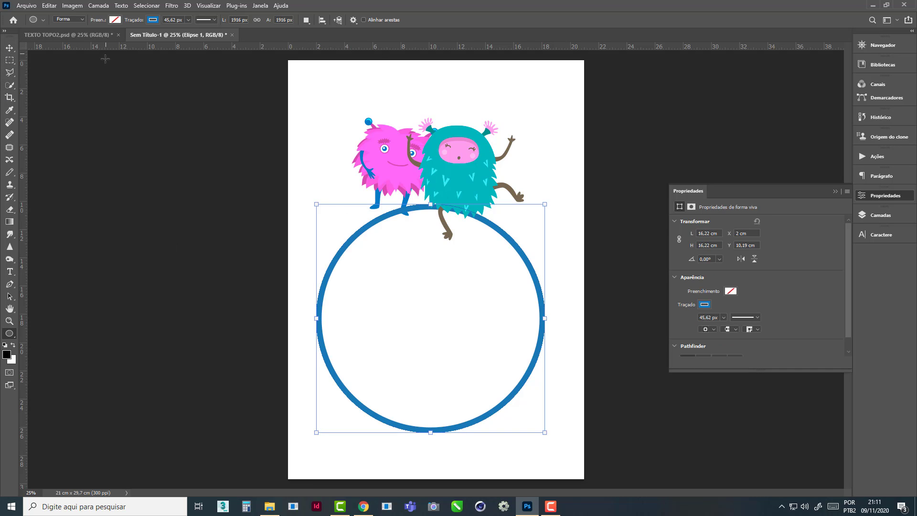
pyautogui.click(10, 49)
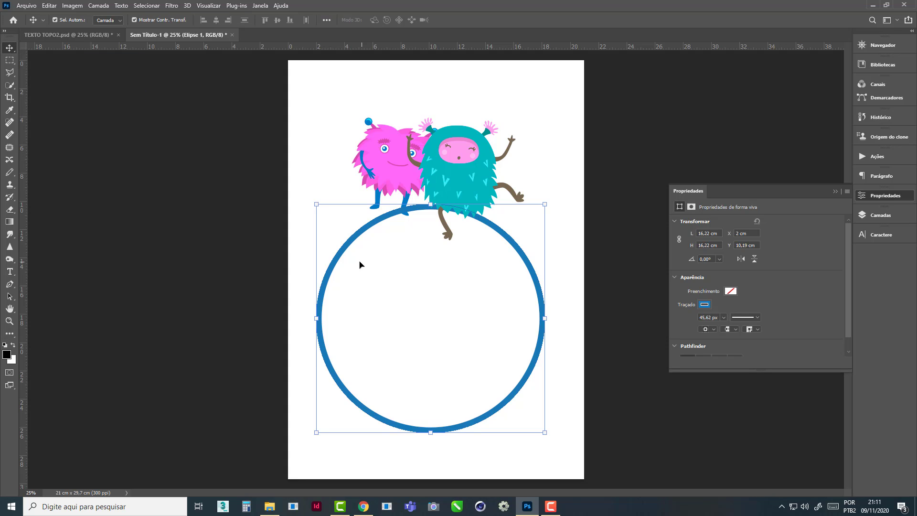
pyautogui.moveTo(345, 224); pyautogui.dragTo(342, 187)
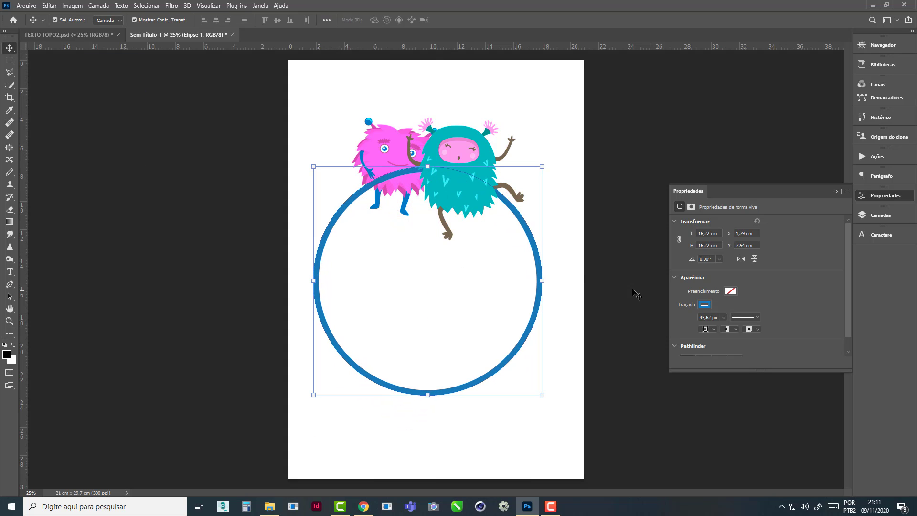
# - Move the pink monster's layer, Camada 1, above the circle's layer in the stacking order
pyautogui.click(883, 218)
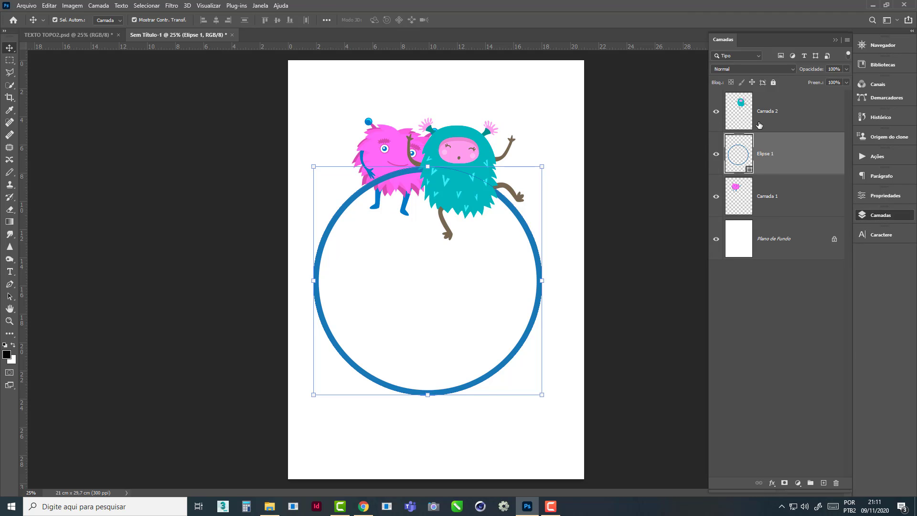
pyautogui.click(780, 200)
pyautogui.moveTo(795, 205); pyautogui.dragTo(789, 146)
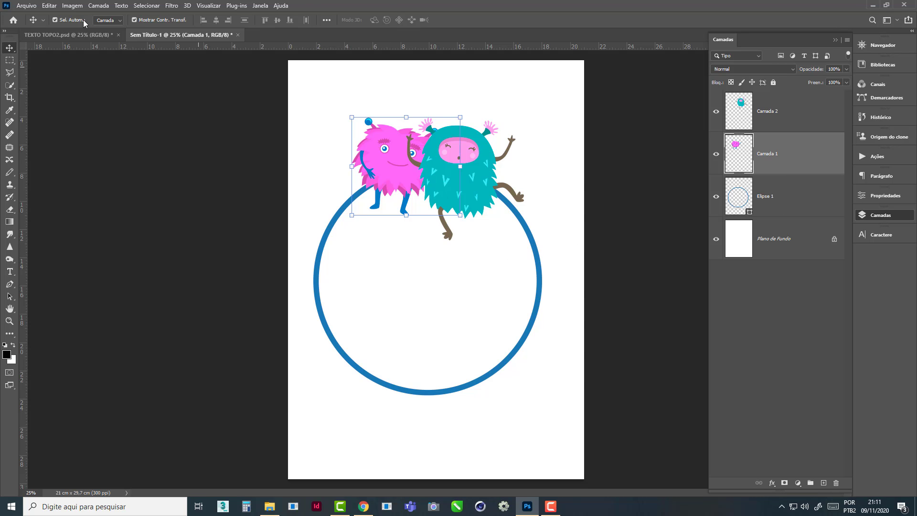
# - Check the background circle in the finished TEXTO TOPO2.psd and select the blue-outlined circle in Sem Título-1
pyautogui.click(82, 33)
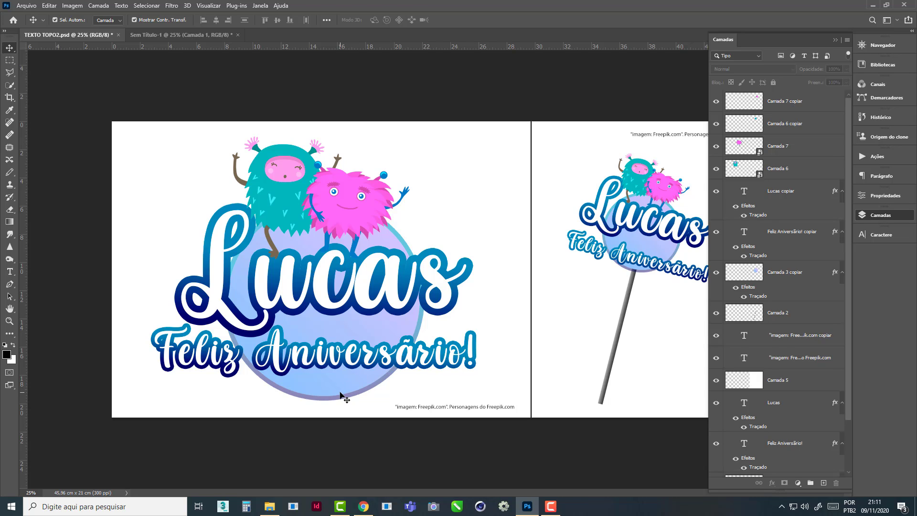
pyautogui.click(293, 382)
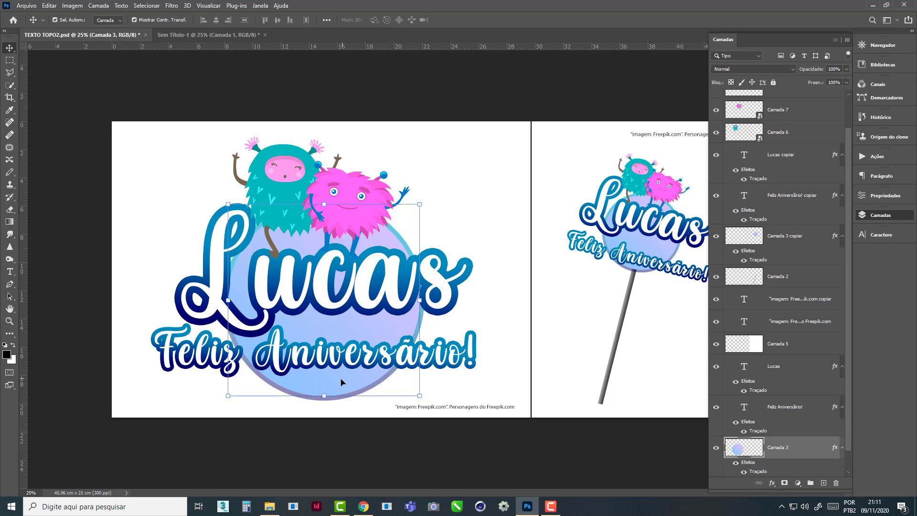
pyautogui.click(211, 36)
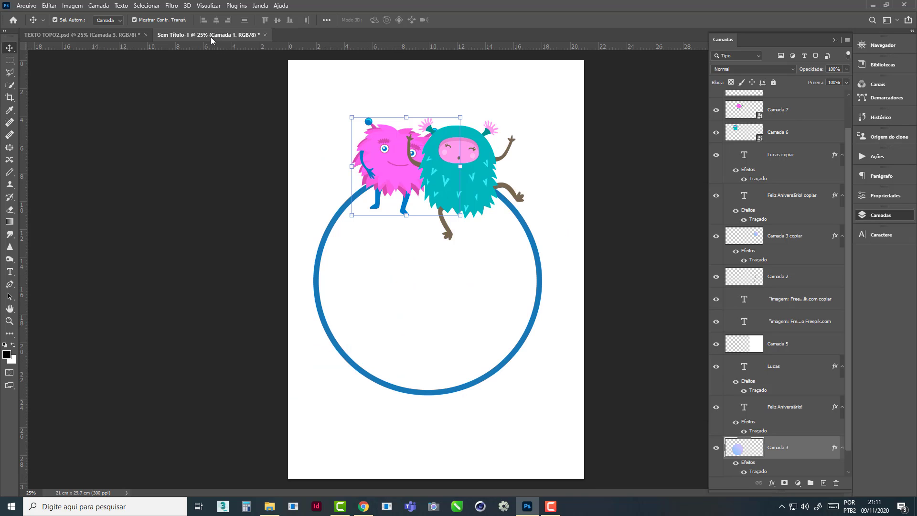
pyautogui.click(339, 351)
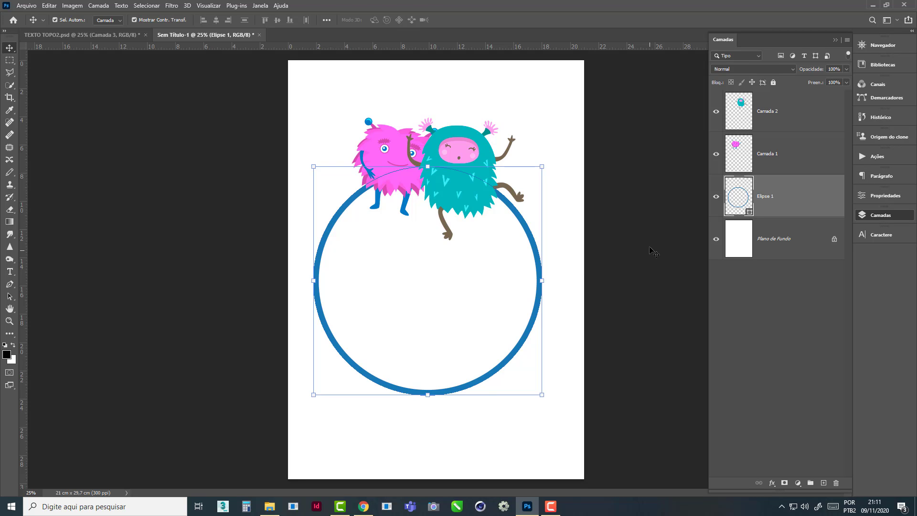
# - Try to fill the circle with a preset from the Azuis group using the Gradient tool
pyautogui.click(8, 222)
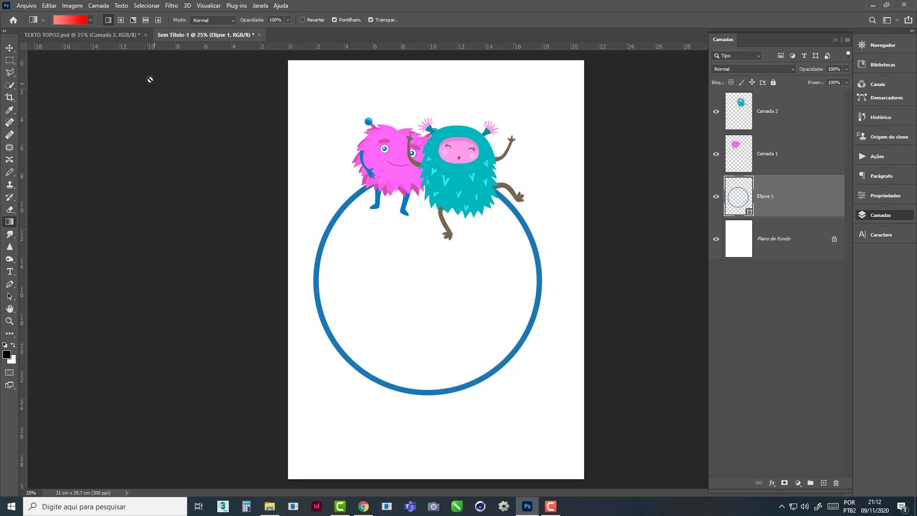
pyautogui.click(91, 21)
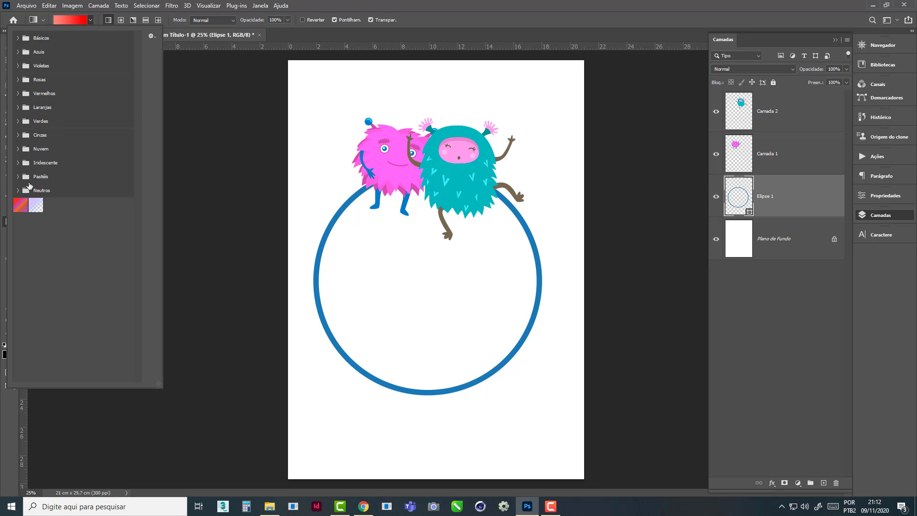
pyautogui.click(19, 52)
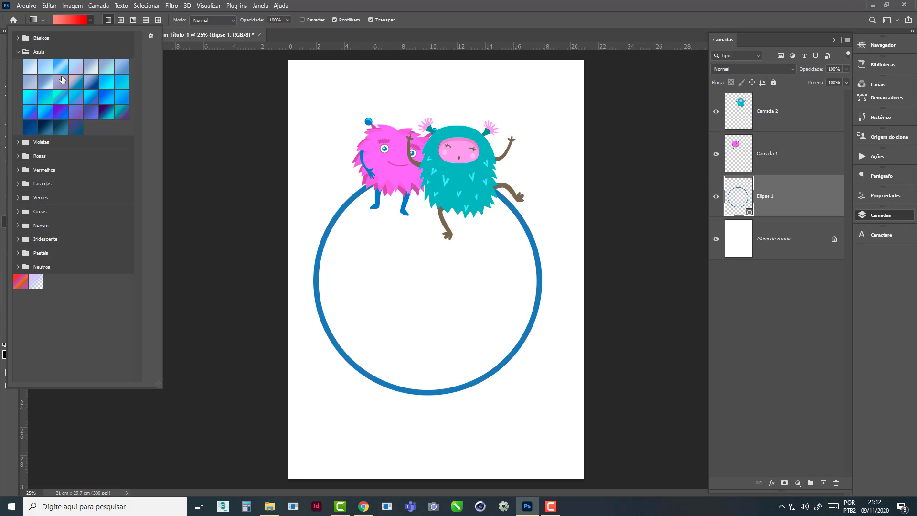
pyautogui.click(106, 69)
pyautogui.click(475, 300)
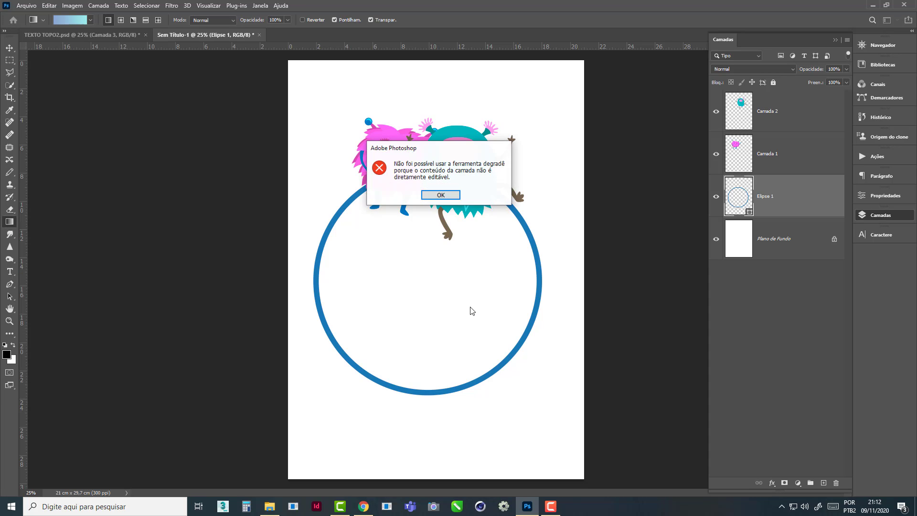
pyautogui.click(441, 195)
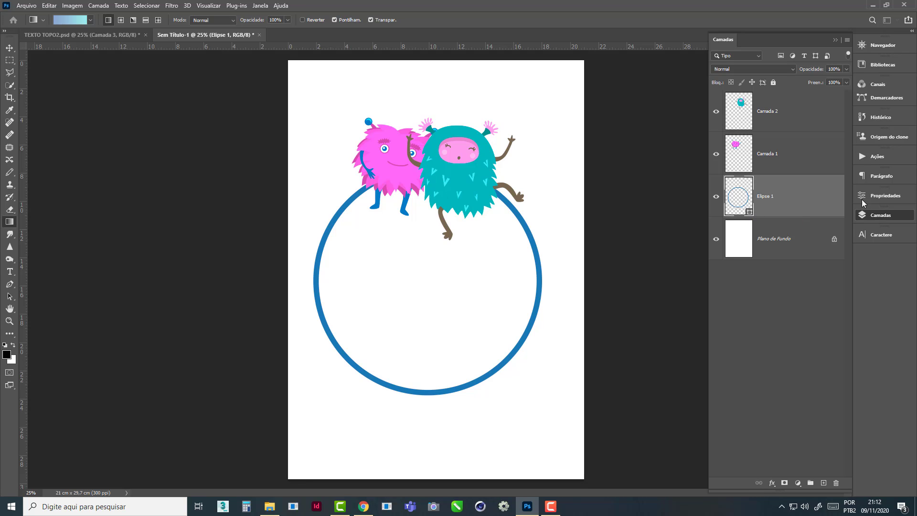
# - Fill the circle with the lilac-to-light-blue linear gradient preset at an angle of -9 degrees
pyautogui.click(889, 195)
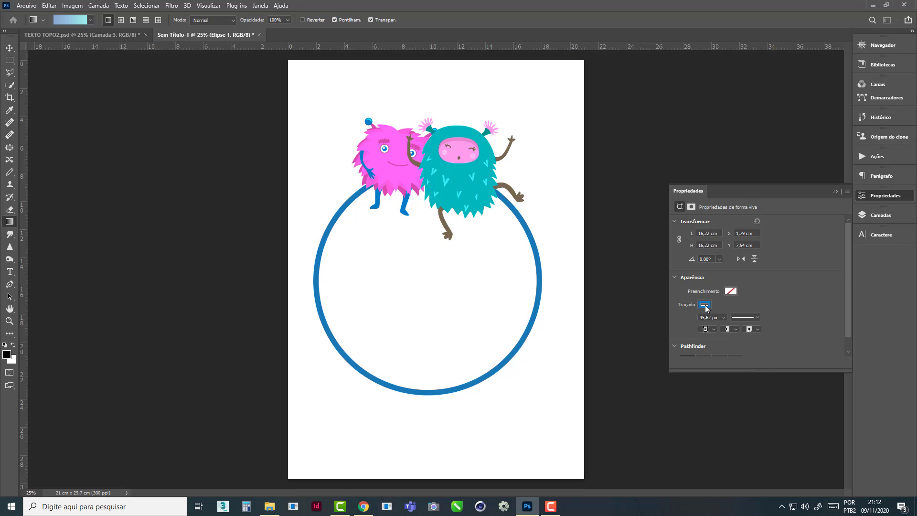
pyautogui.click(731, 292)
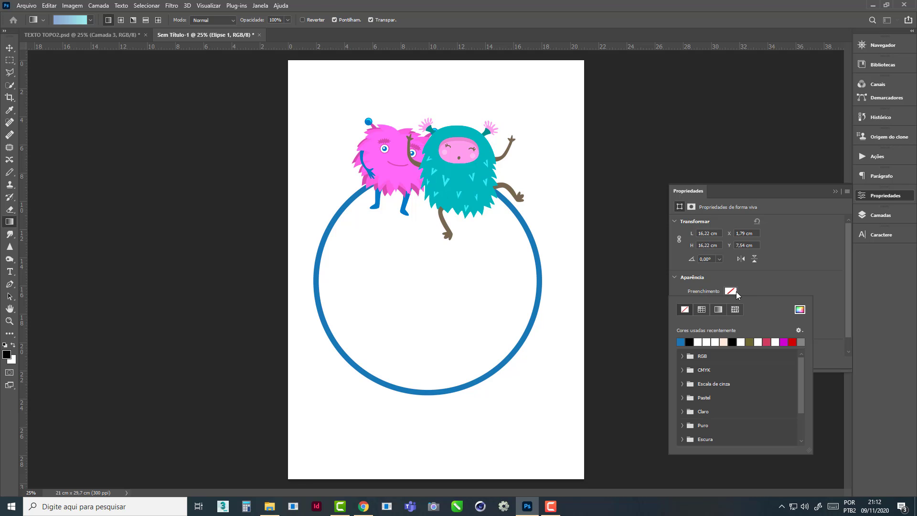
pyautogui.click(719, 310)
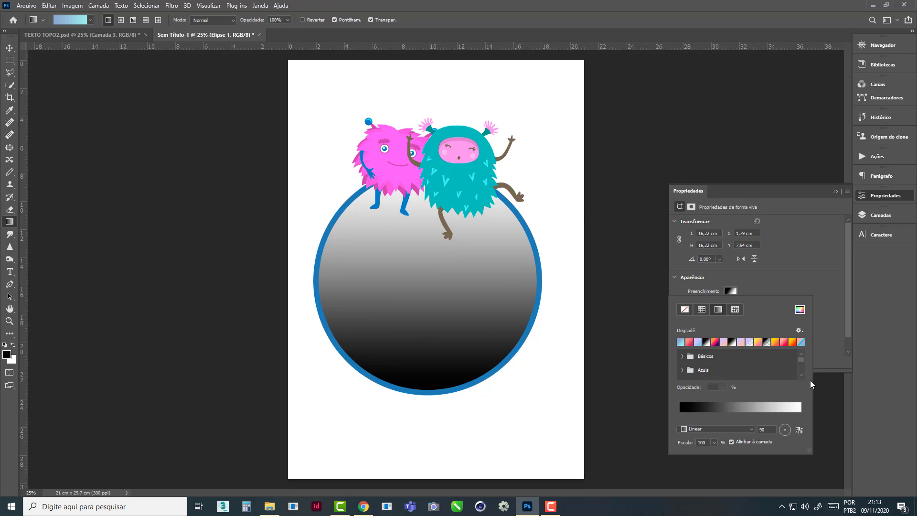
pyautogui.click(698, 342)
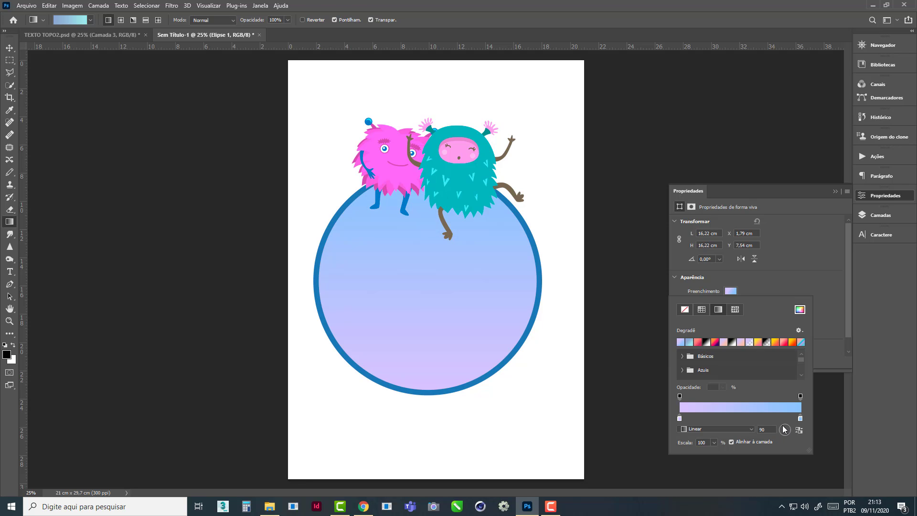
pyautogui.moveTo(784, 429); pyautogui.dragTo(784, 433)
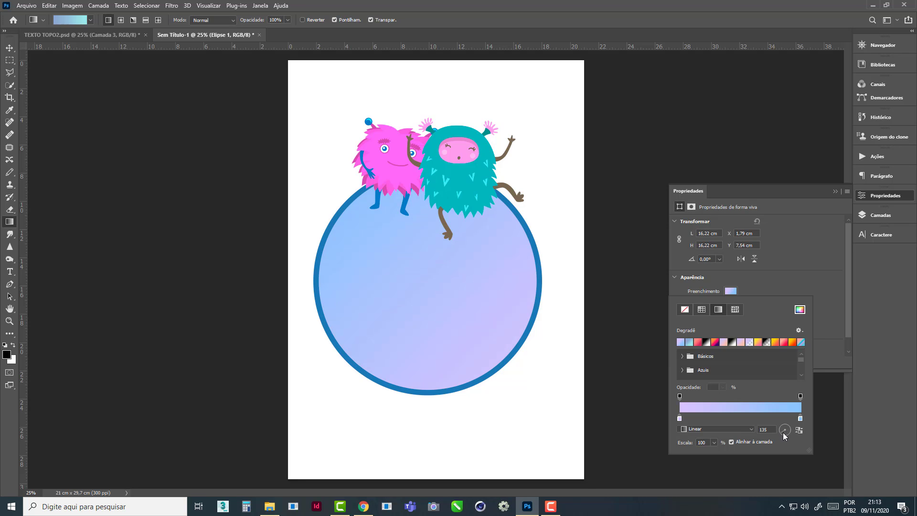
pyautogui.click(789, 433)
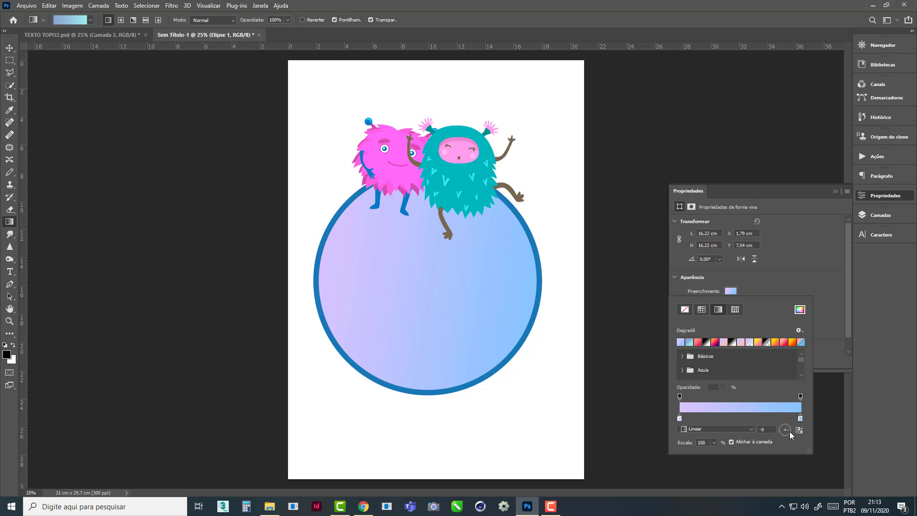
pyautogui.click(800, 284)
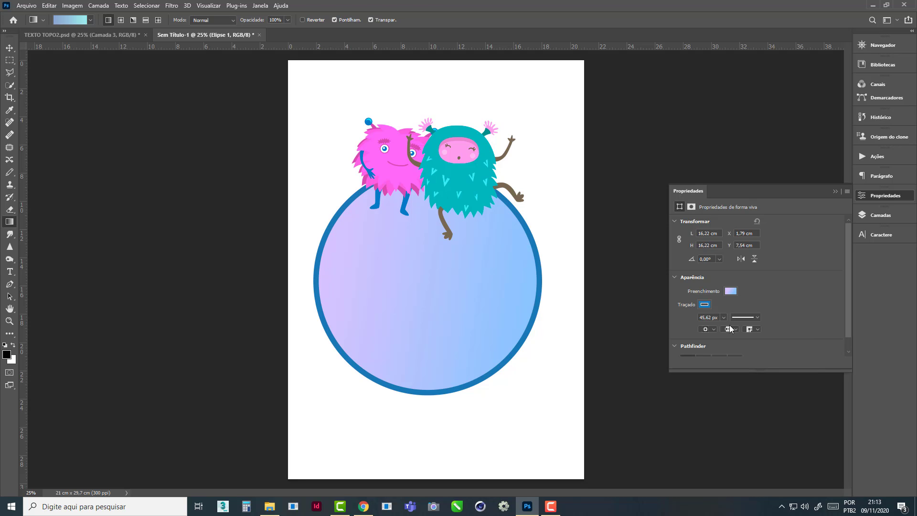
# - Change the circle's stroke to the periwinkle-to-aqua linear gradient preset
pyautogui.click(704, 305)
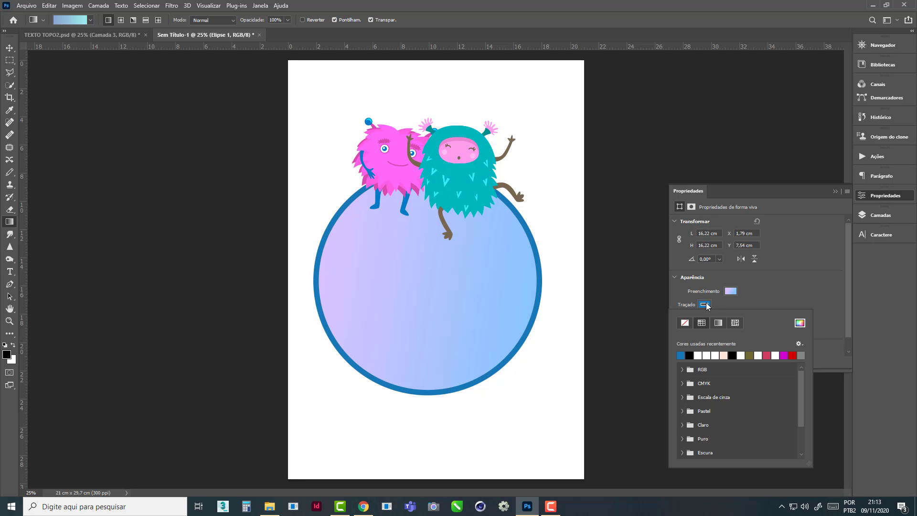
pyautogui.click(705, 305)
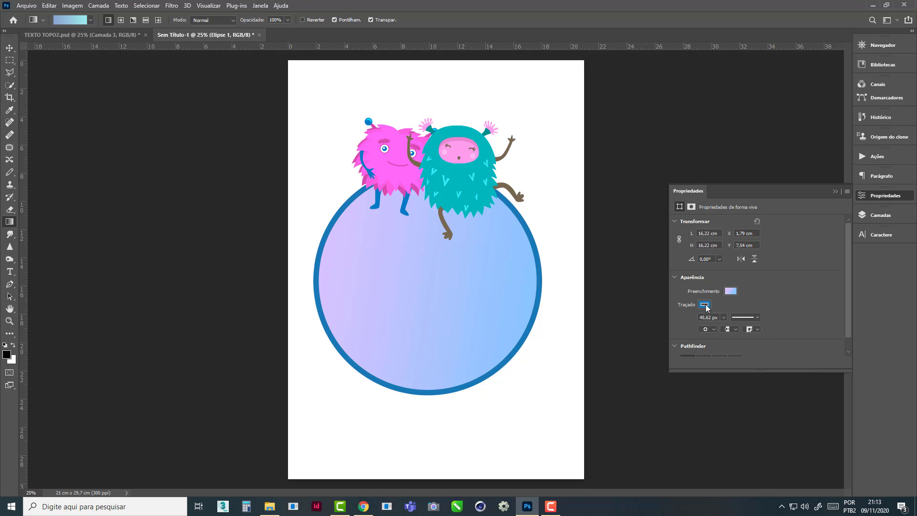
pyautogui.click(705, 305)
pyautogui.click(719, 323)
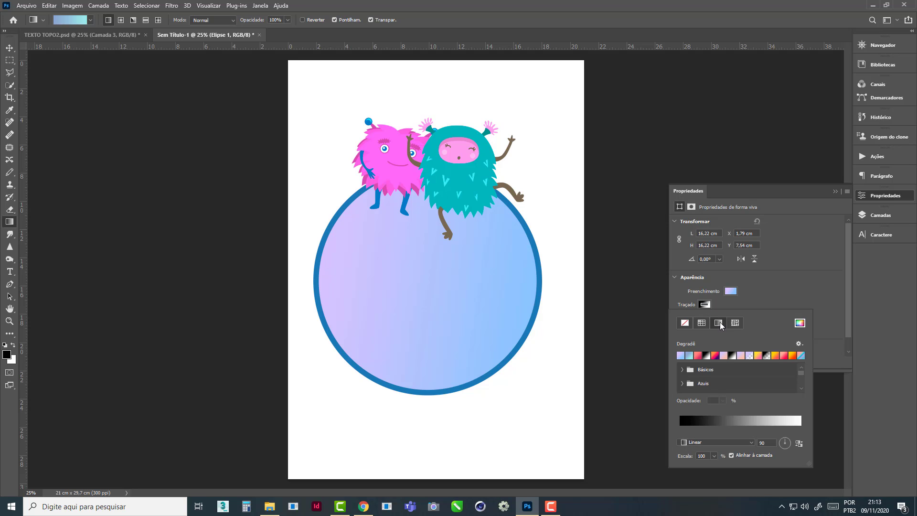
pyautogui.click(691, 356)
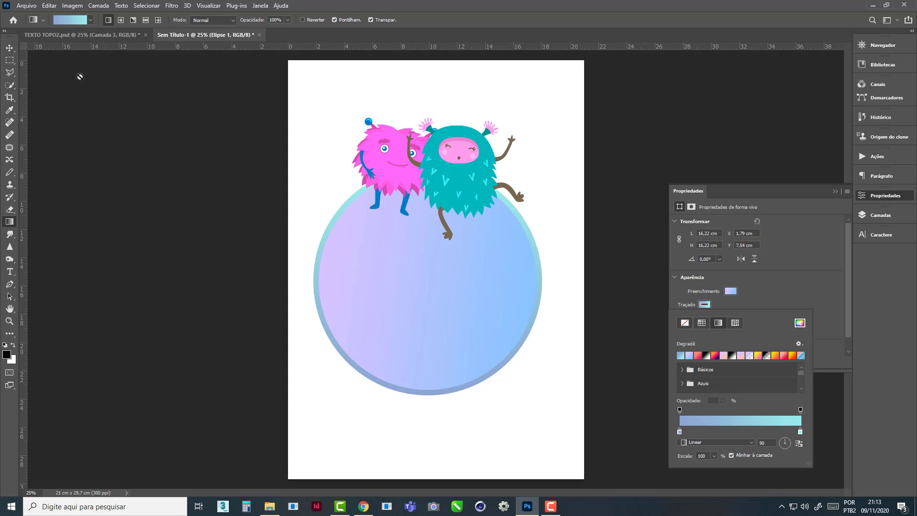
# - Compare the circle's outline with TEXTO TOPO2.psd and change its stroke in Sem Título-1 to a bright-blue-to-cyan linear gradient from the Azuis group
pyautogui.click(104, 34)
pyautogui.click(104, 35)
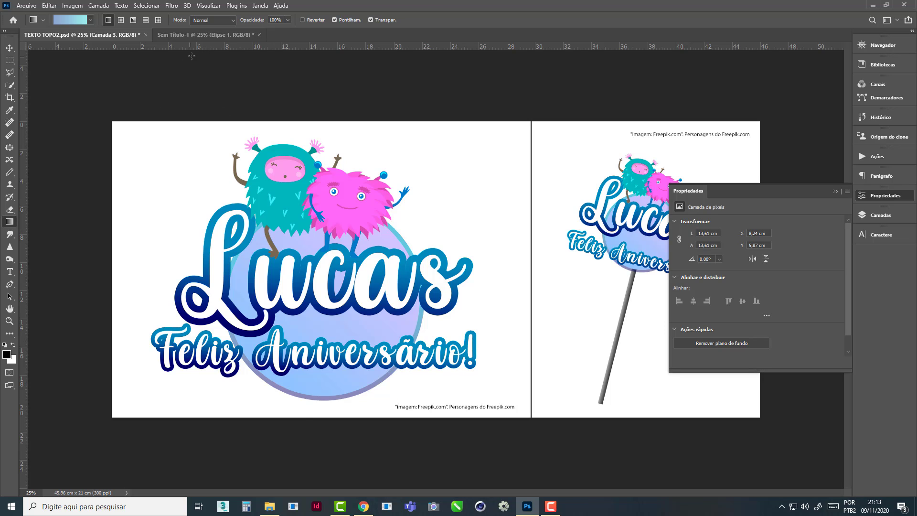
pyautogui.click(204, 34)
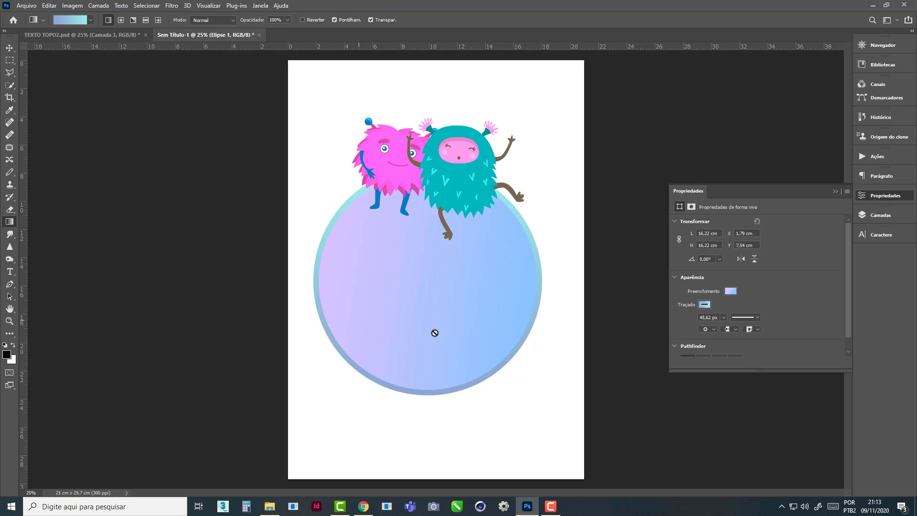
pyautogui.click(705, 305)
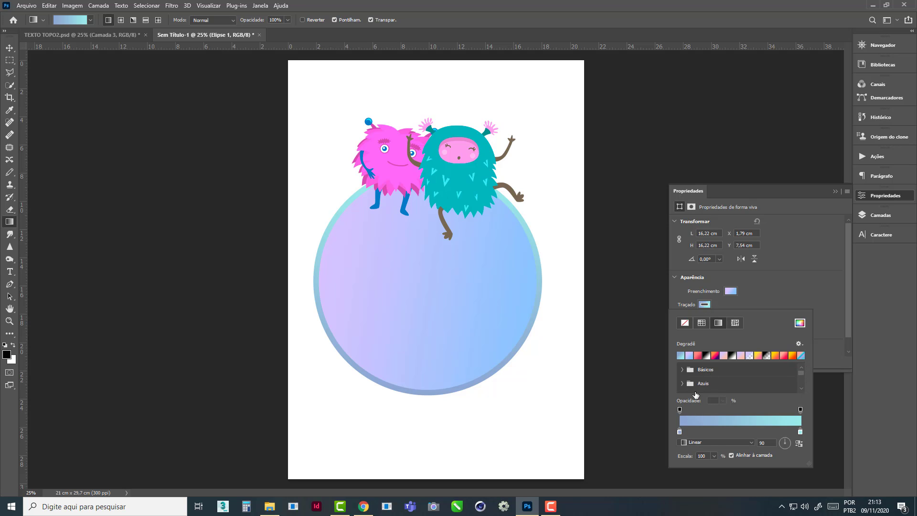
pyautogui.click(683, 384)
pyautogui.scroll(-2, 802, 376)
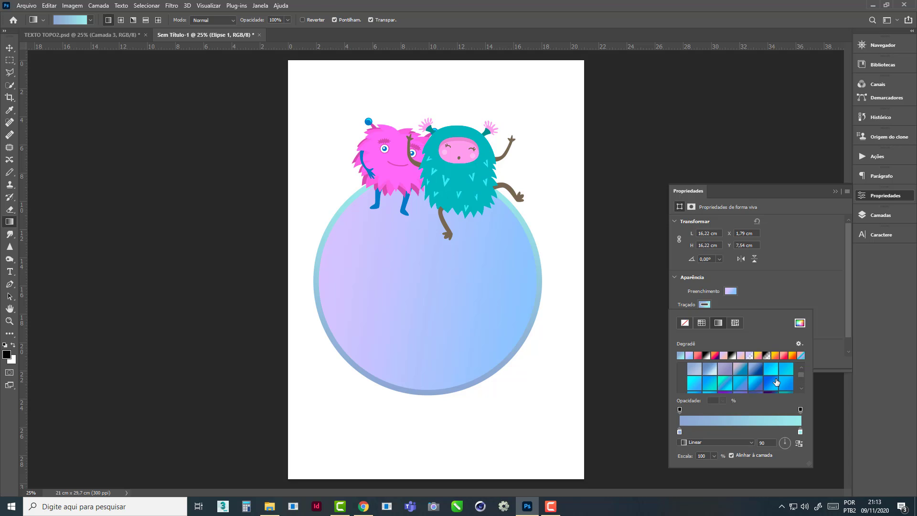
pyautogui.click(771, 384)
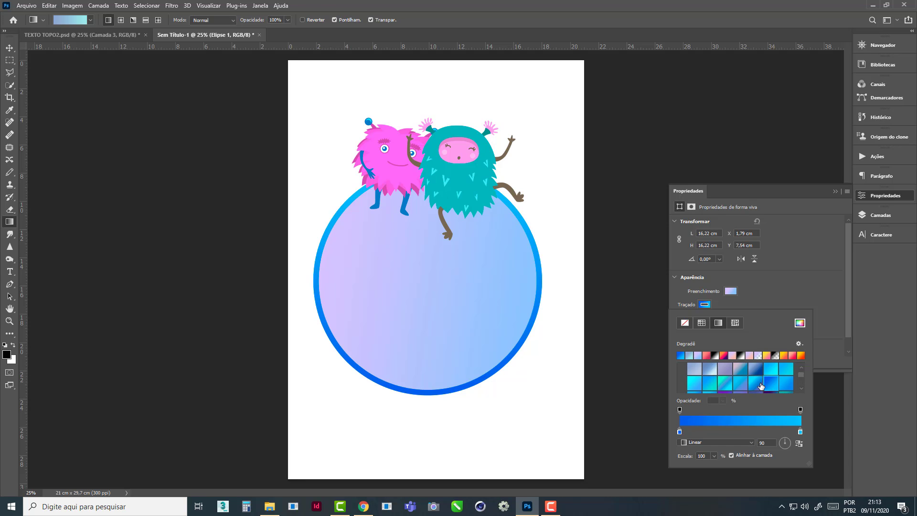
pyautogui.click(688, 189)
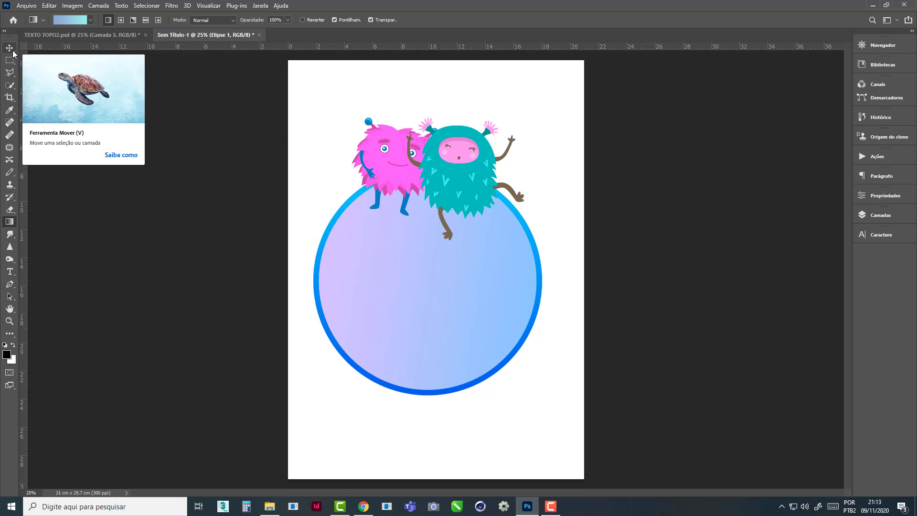
# - Check the lettering in TEXTO TOPO2.psd, and add the birthday child's first name as 8 pt Arial text below the circle in Sem Título-1
pyautogui.click(110, 36)
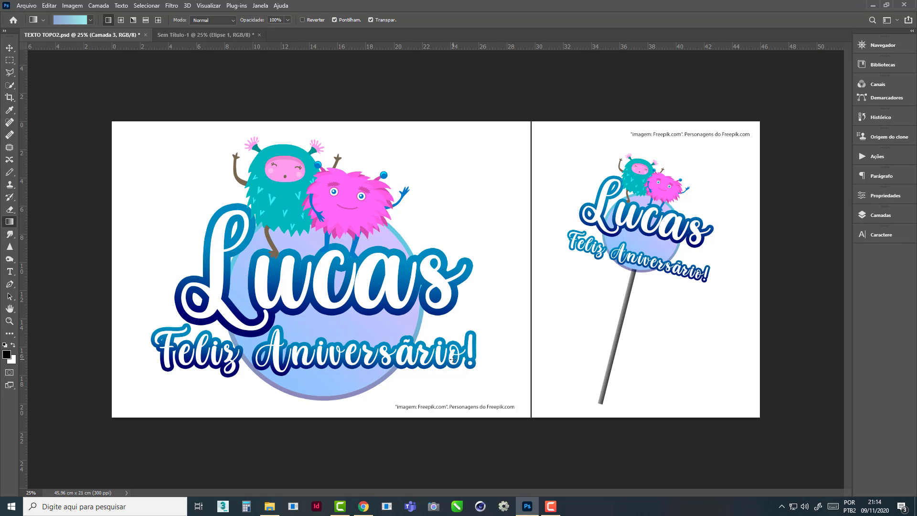
pyautogui.click(190, 36)
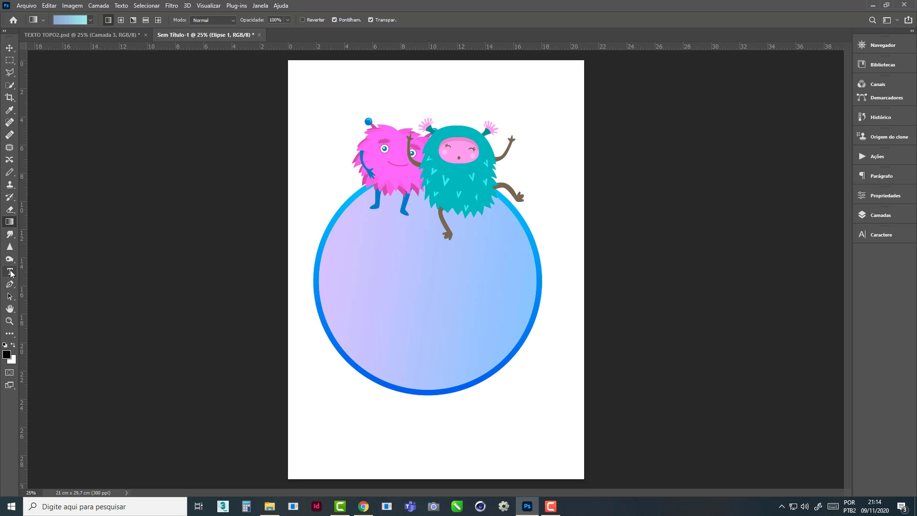
pyautogui.click(9, 271)
pyautogui.click(67, 276)
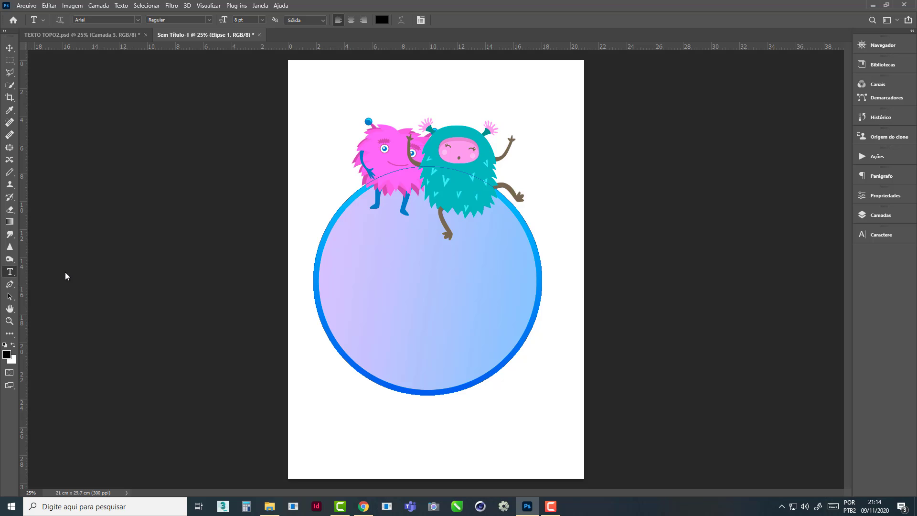
pyautogui.click(891, 236)
pyautogui.click(884, 217)
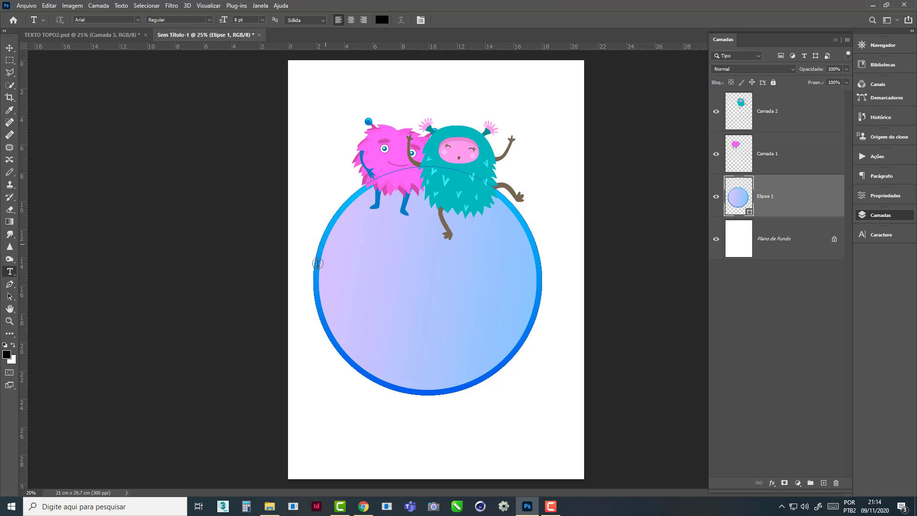
pyautogui.click(319, 424)
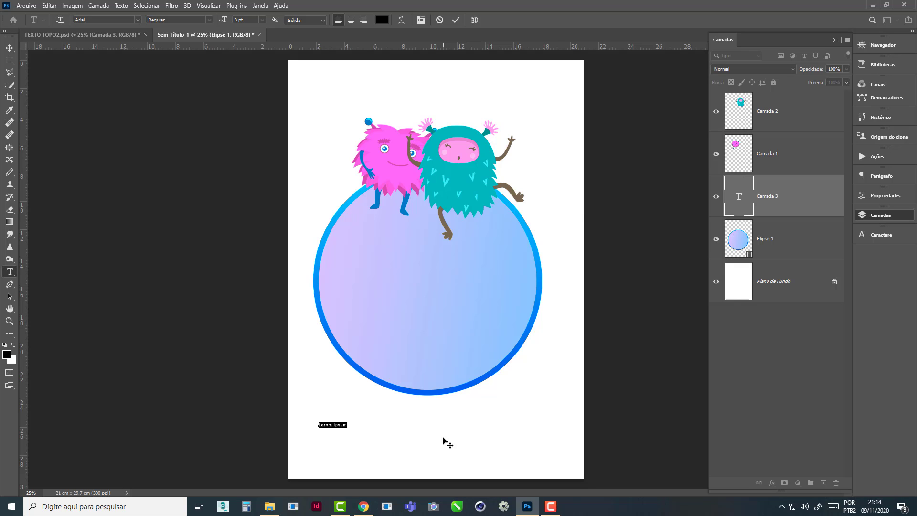
pyautogui.write('U')
pyautogui.click(8, 48)
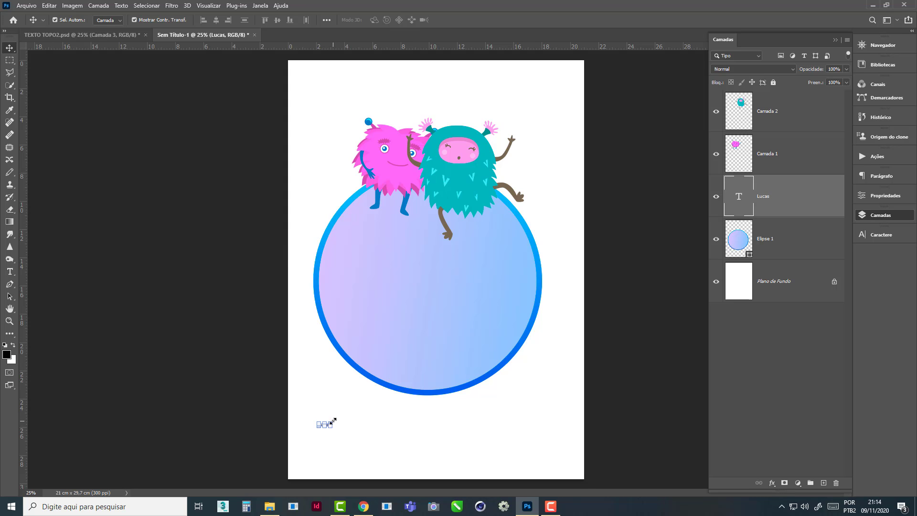
pyautogui.moveTo(333, 421); pyautogui.dragTo(509, 295)
pyautogui.moveTo(497, 391); pyautogui.dragTo(509, 403)
# - Check the font of the large name text in TEXTO TOPO2.psd and return to Sem Título-1
pyautogui.click(109, 35)
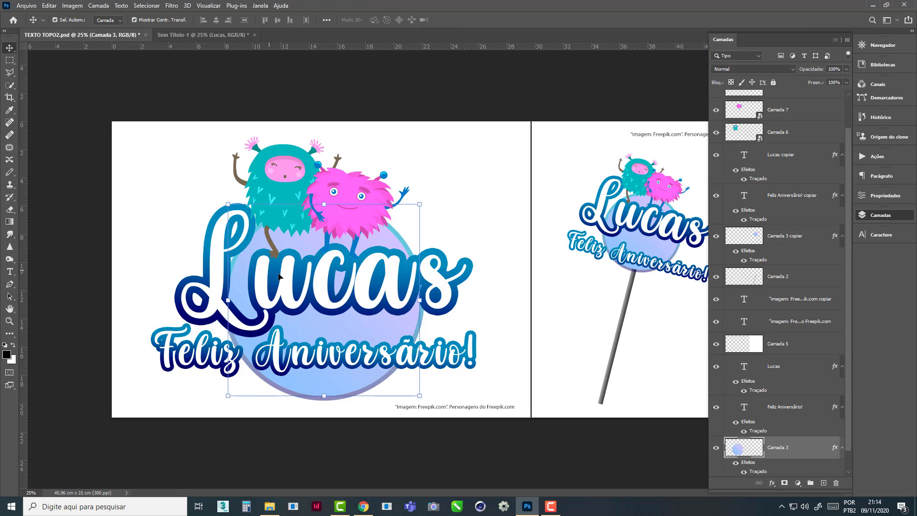
pyautogui.click(10, 272)
pyautogui.click(246, 290)
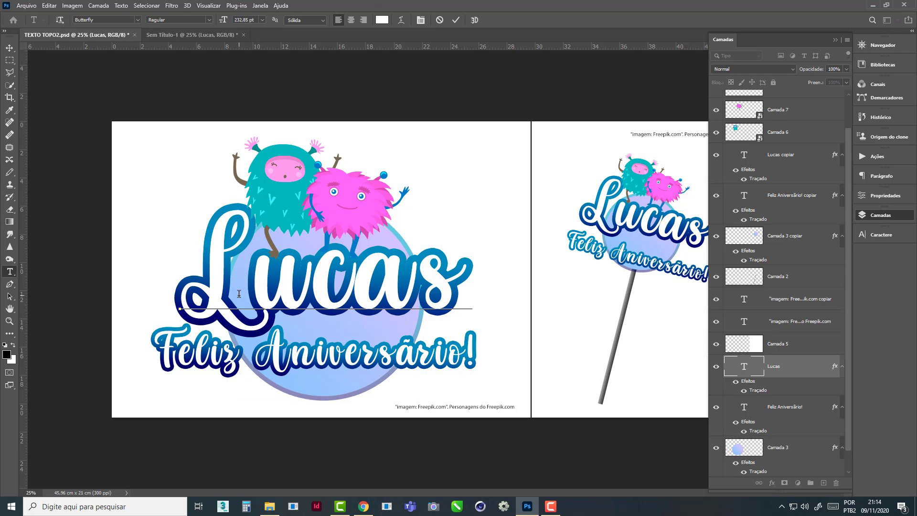
pyautogui.moveTo(246, 291); pyautogui.dragTo(357, 297)
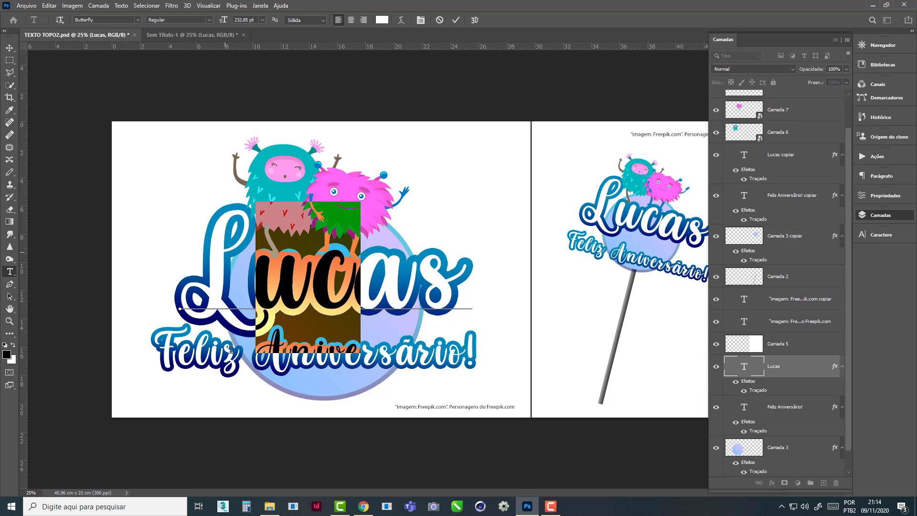
pyautogui.click(201, 35)
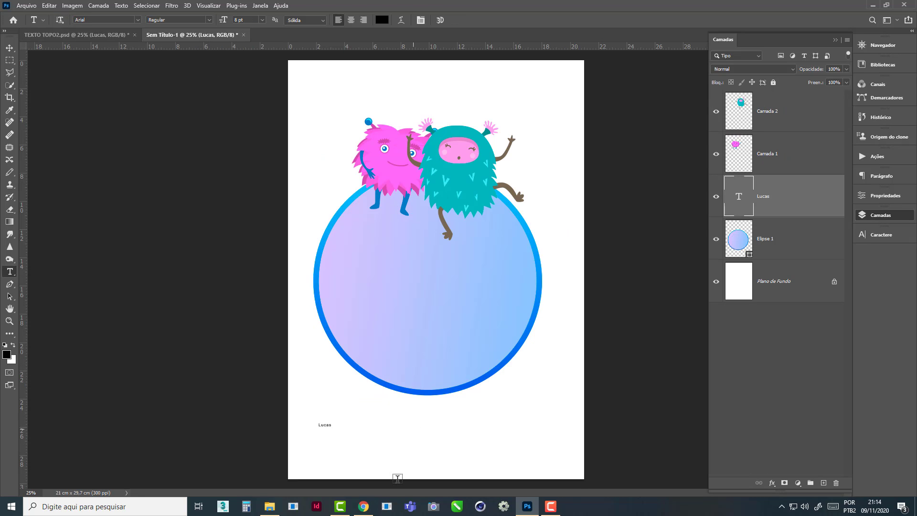
# - Enlarge the small name text to about 145 pt, nearly as wide as the circle and overlapping its lower edge
pyautogui.click(9, 48)
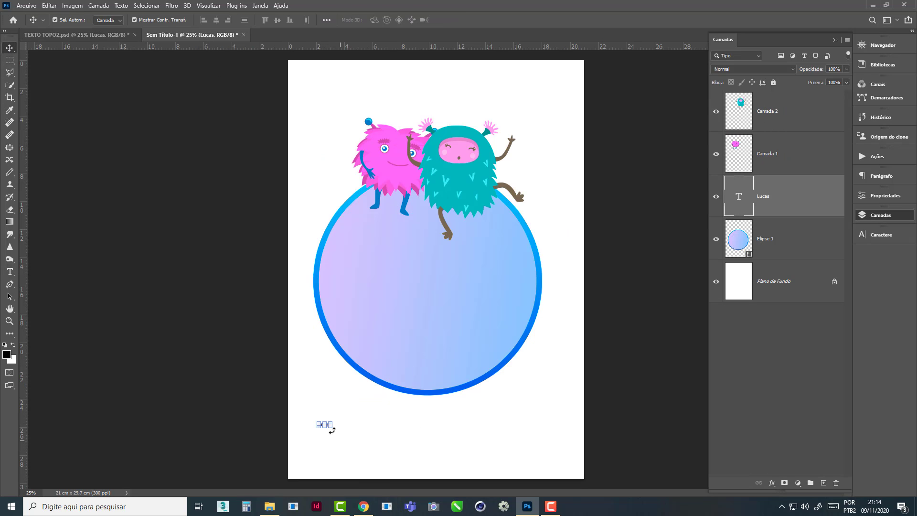
pyautogui.moveTo(329, 423); pyautogui.dragTo(541, 307)
pyautogui.press('Return')
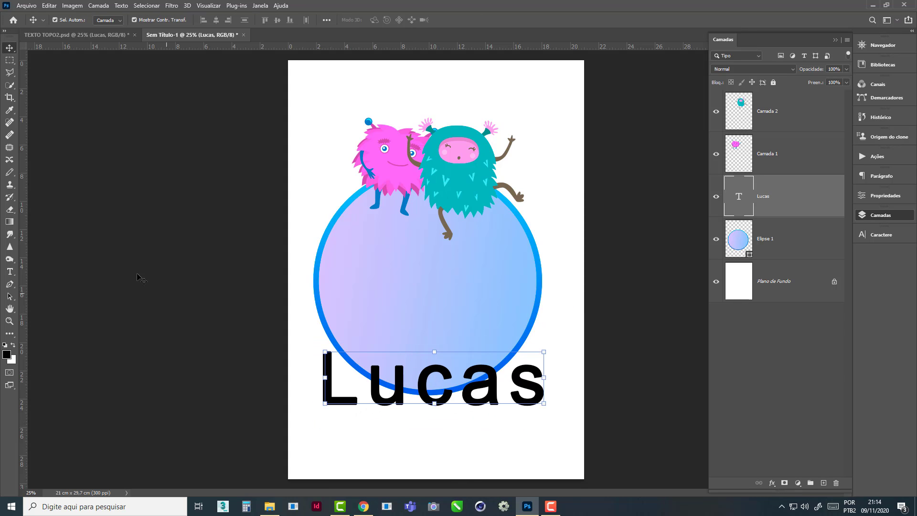
# - Change the font of the whole name text to Butterfly Regular
pyautogui.click(10, 271)
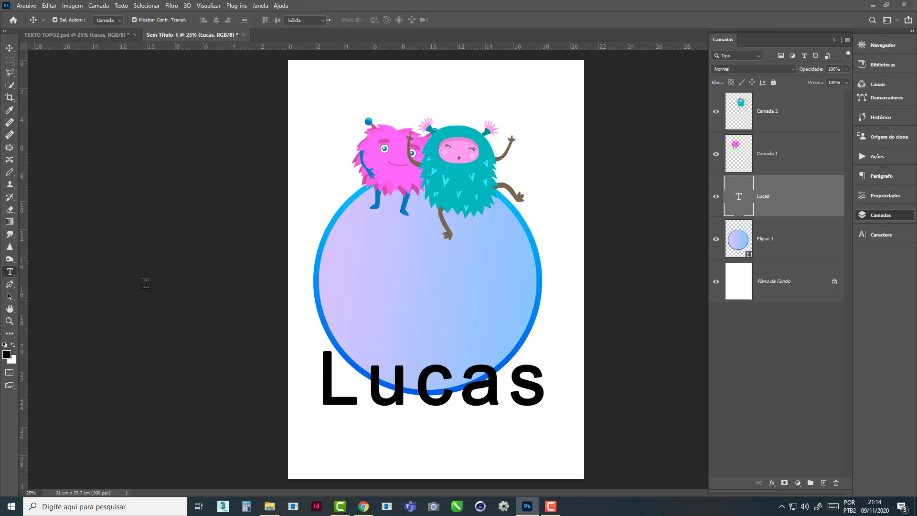
pyautogui.moveTo(338, 379); pyautogui.dragTo(549, 382)
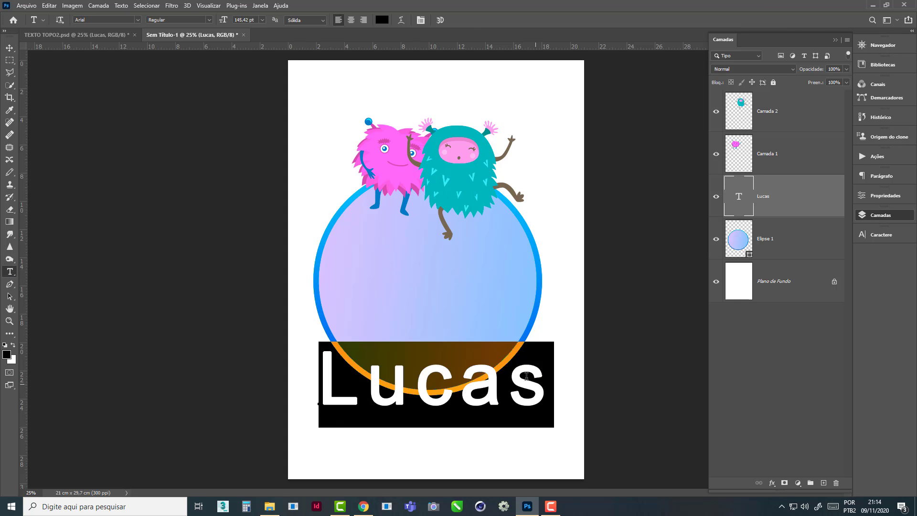
pyautogui.click(139, 22)
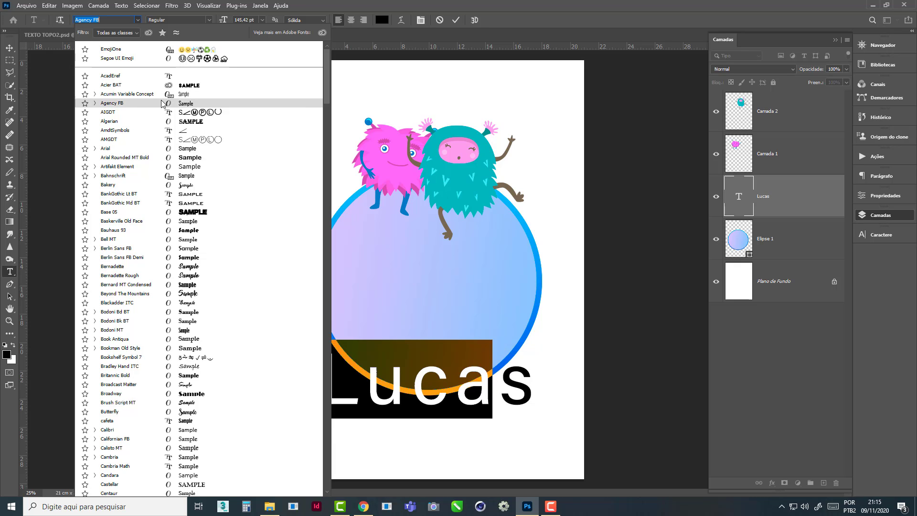
pyautogui.write('a')
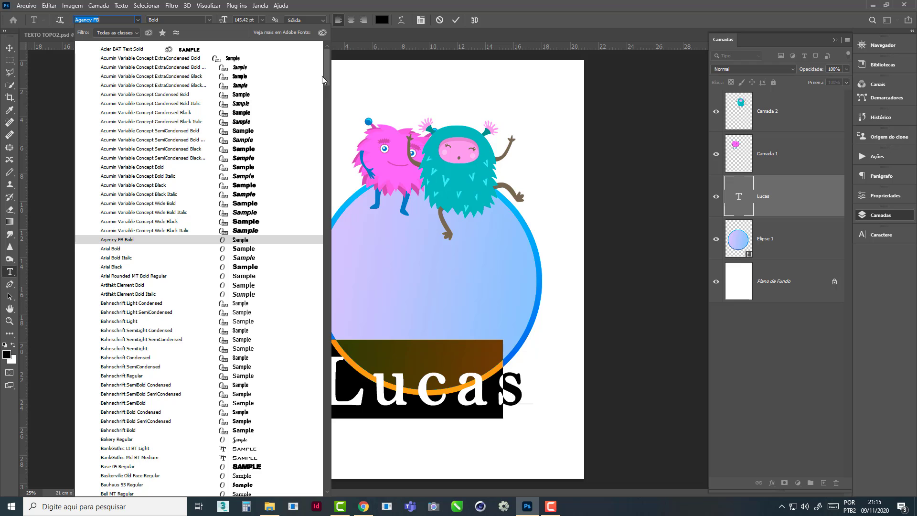
pyautogui.moveTo(327, 72)
pyautogui.mouseDown()
pyautogui.moveTo(330, 113)
pyautogui.moveTo(328, 54)
pyautogui.mouseUp()
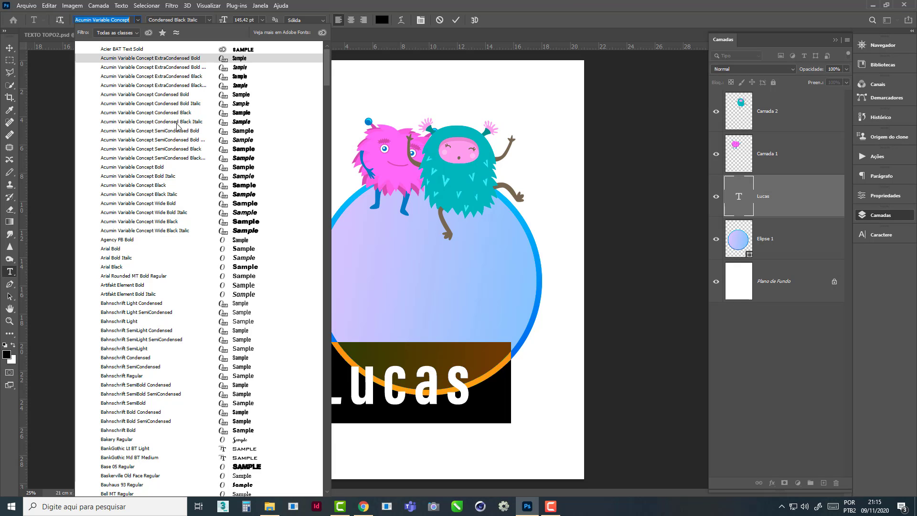
pyautogui.moveTo(326, 71); pyautogui.dragTo(335, 115)
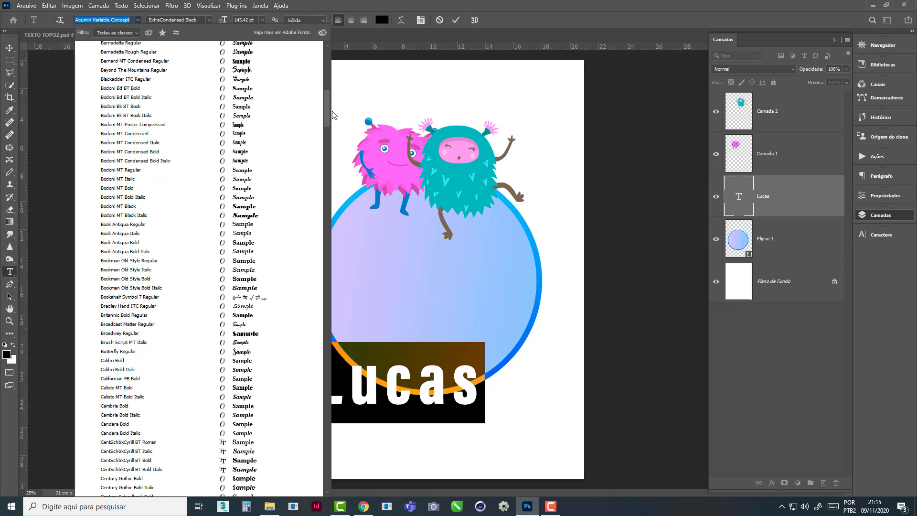
pyautogui.click(126, 352)
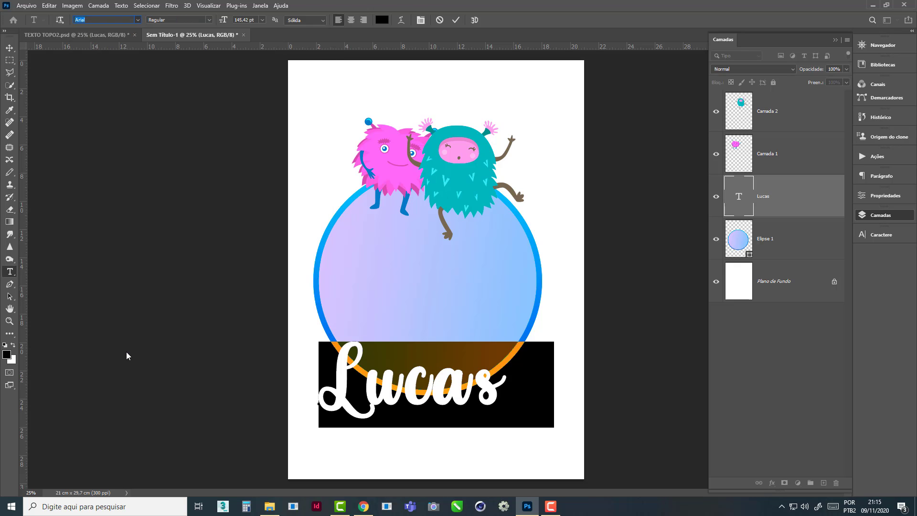
# - Move the name text up onto the middle of the circle and compare the layout with TEXTO TOPO2.psd
pyautogui.click(11, 49)
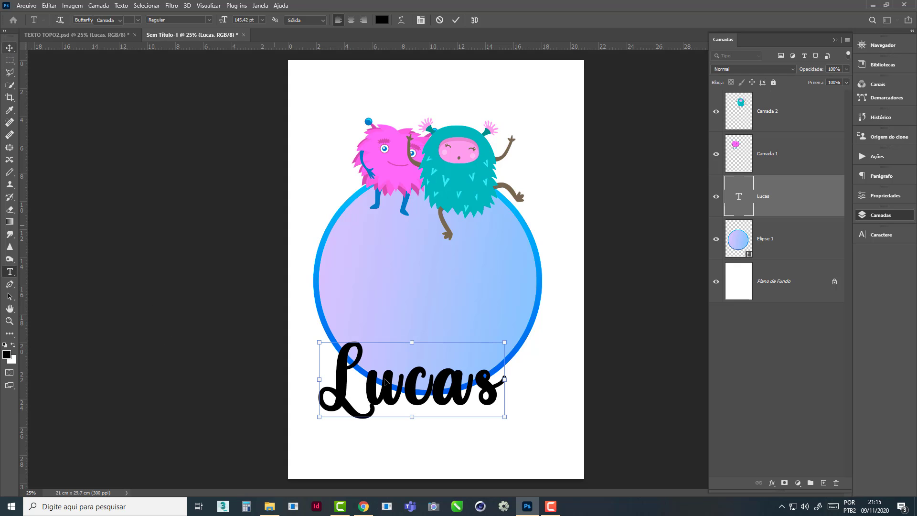
pyautogui.moveTo(417, 403); pyautogui.dragTo(452, 299)
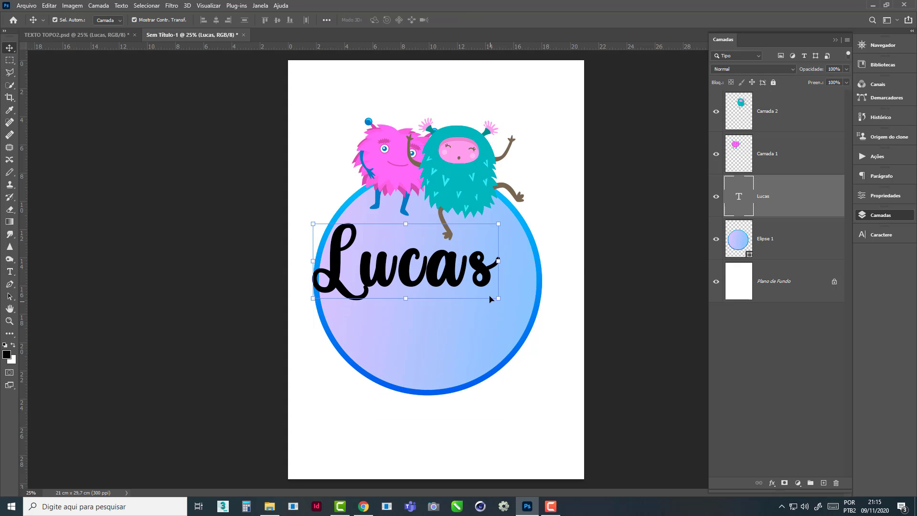
pyautogui.click(76, 35)
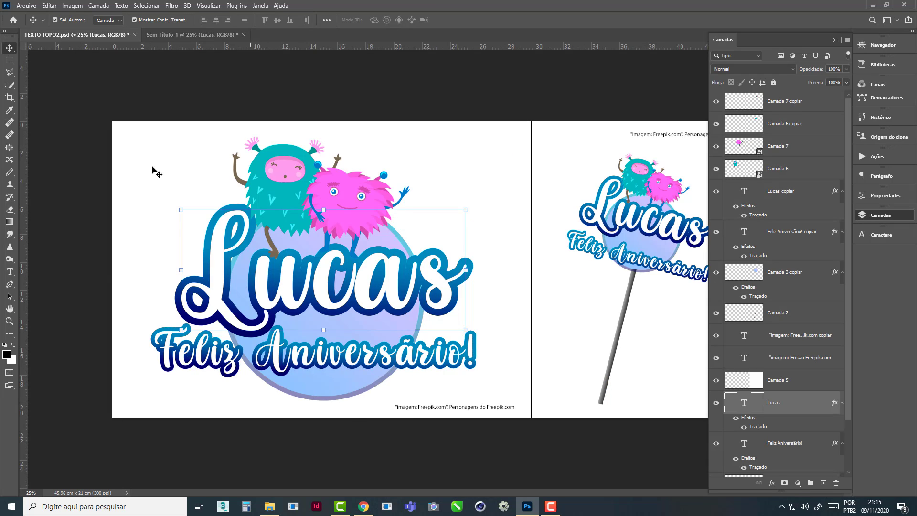
pyautogui.click(191, 35)
# - Scale the circle down to about 84% and position it centred on the page behind the monsters' feet
pyautogui.click(389, 379)
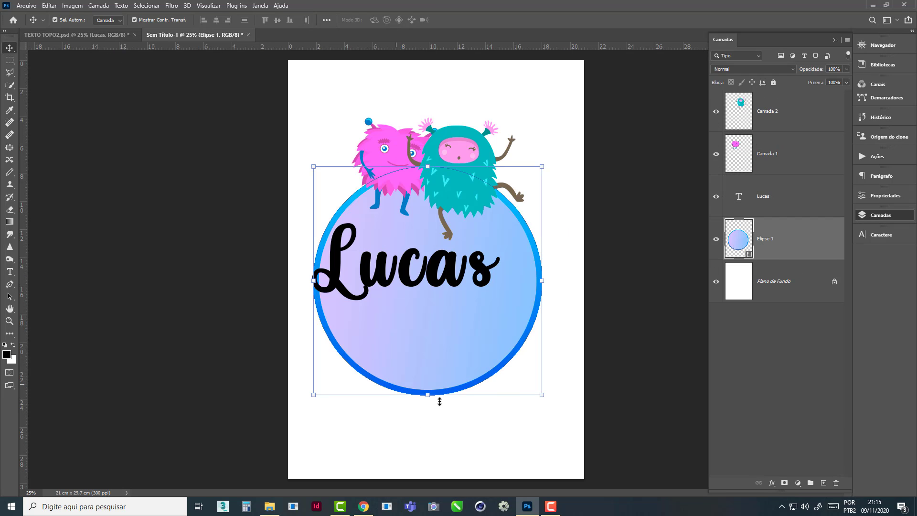
pyautogui.moveTo(544, 395); pyautogui.dragTo(504, 358)
pyautogui.moveTo(441, 337); pyautogui.dragTo(461, 344)
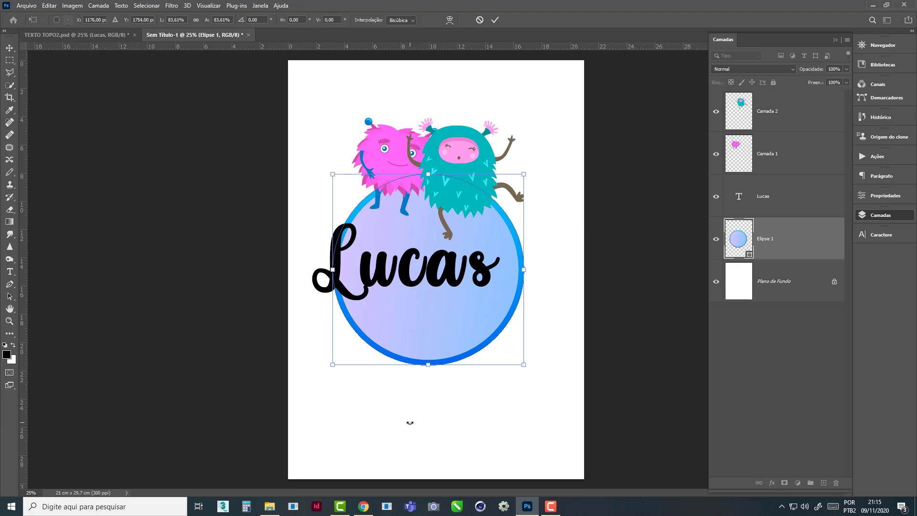
pyautogui.press('Return')
pyautogui.click(407, 276)
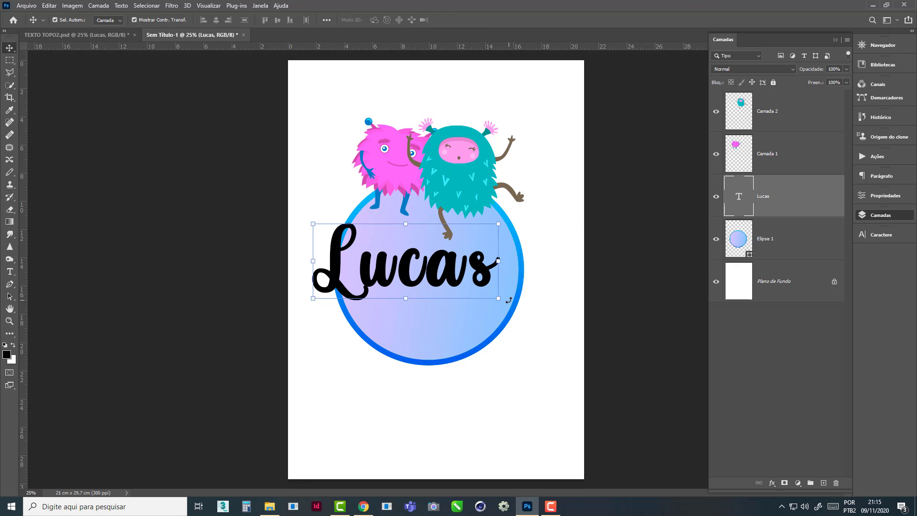
pyautogui.moveTo(499, 300); pyautogui.dragTo(562, 338)
pyautogui.moveTo(533, 283); pyautogui.dragTo(528, 257)
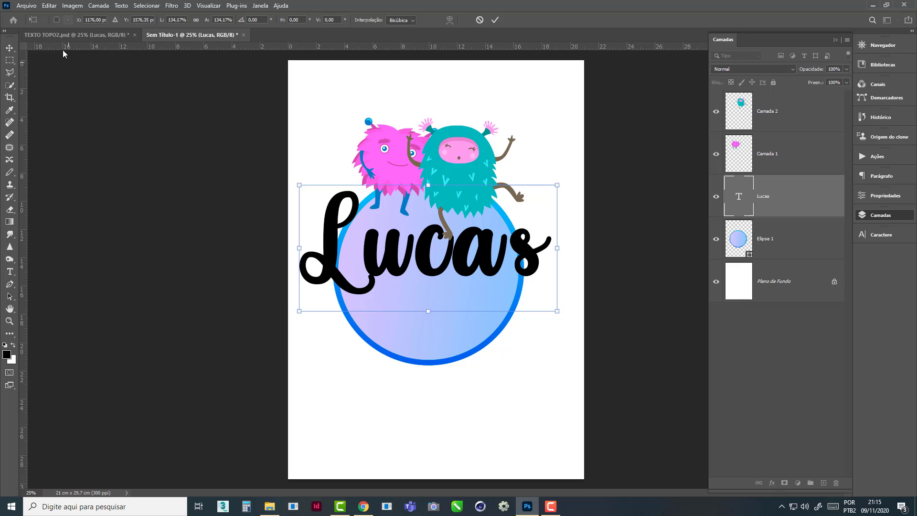
# - Compare with TEXTO TOPO2.psd, then enlarge the name text to about 130% and centre it over the upper half of the circle
pyautogui.click(89, 35)
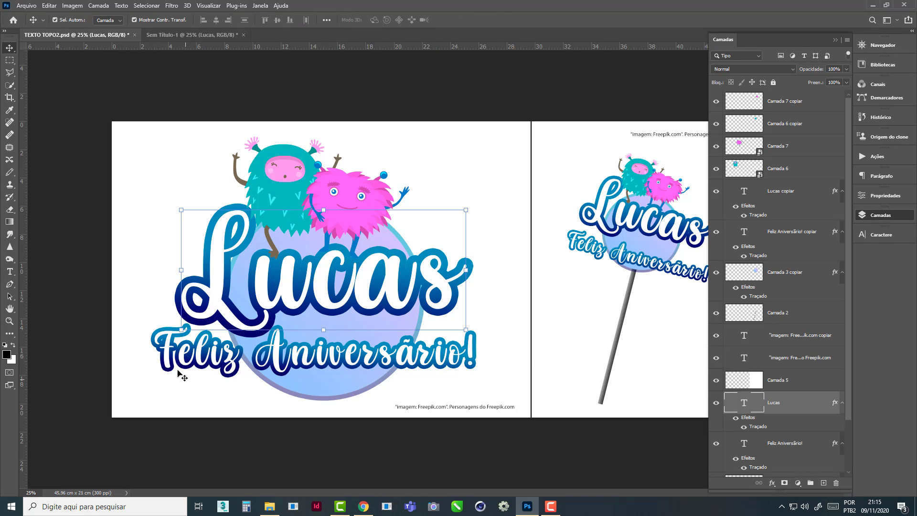
pyautogui.click(201, 36)
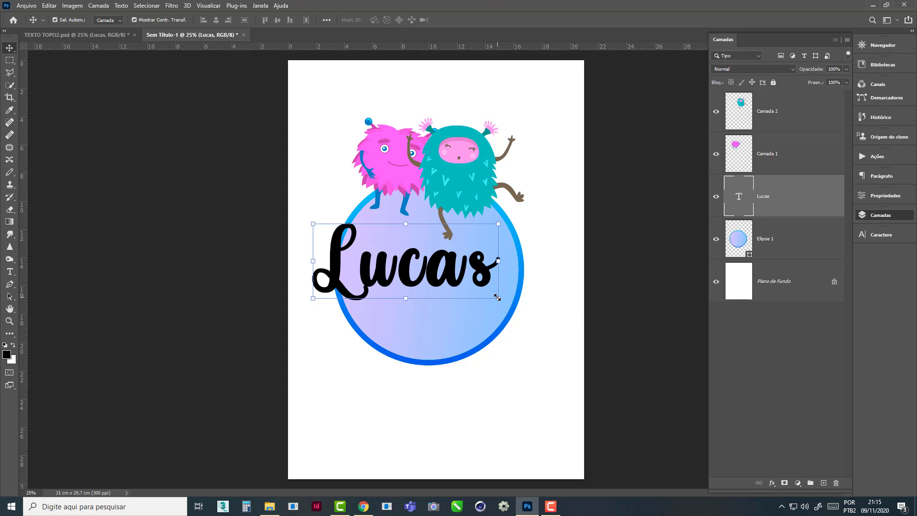
pyautogui.moveTo(497, 297); pyautogui.dragTo(562, 329)
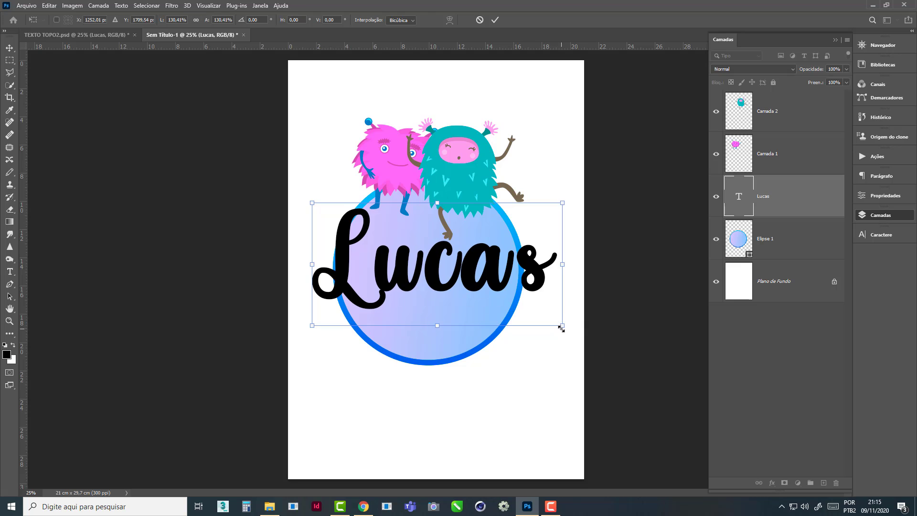
pyautogui.press('Return')
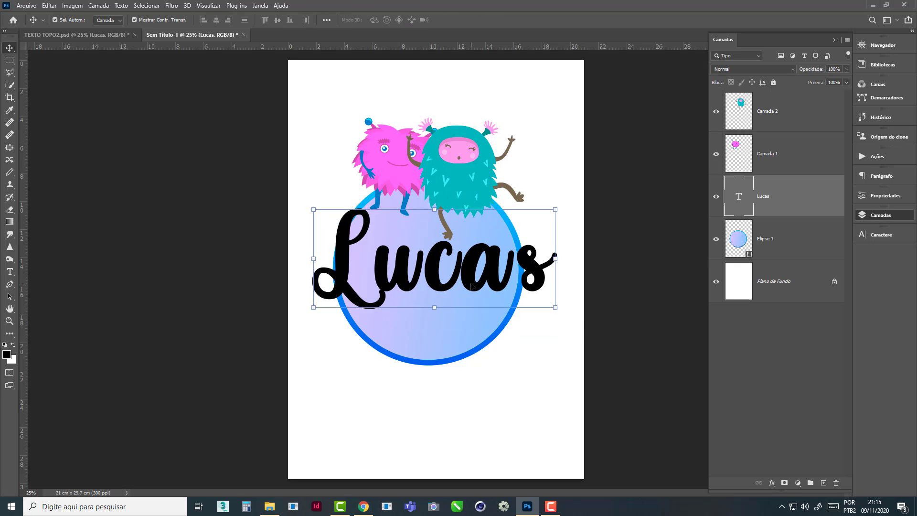
pyautogui.moveTo(471, 286); pyautogui.dragTo(466, 268)
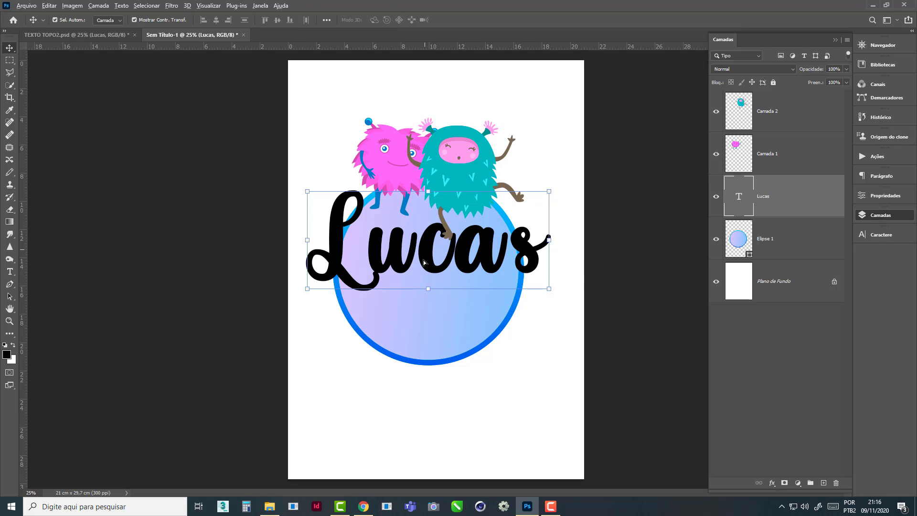
# - Duplicate the name text just below the original and replace the copy's wording with "Feliz Aniversário"
pyautogui.moveTo(425, 262); pyautogui.dragTo(420, 349)
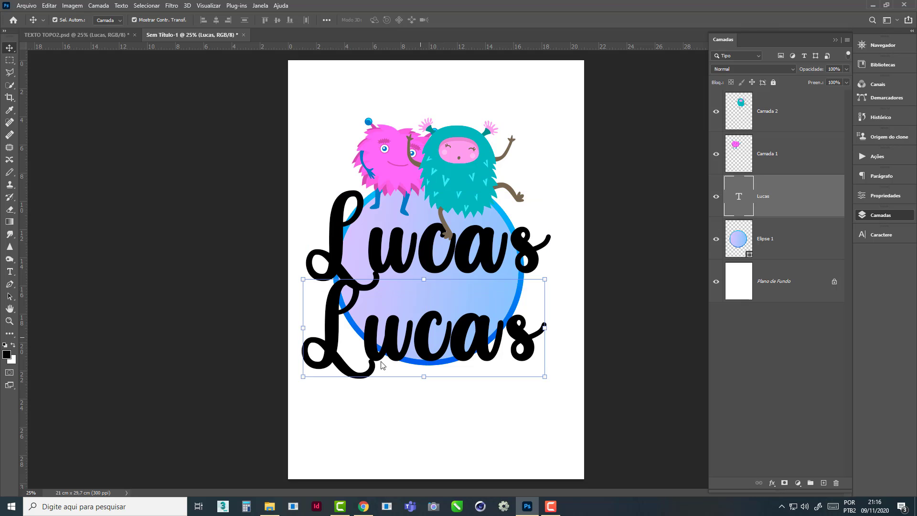
pyautogui.doubleClick(373, 356)
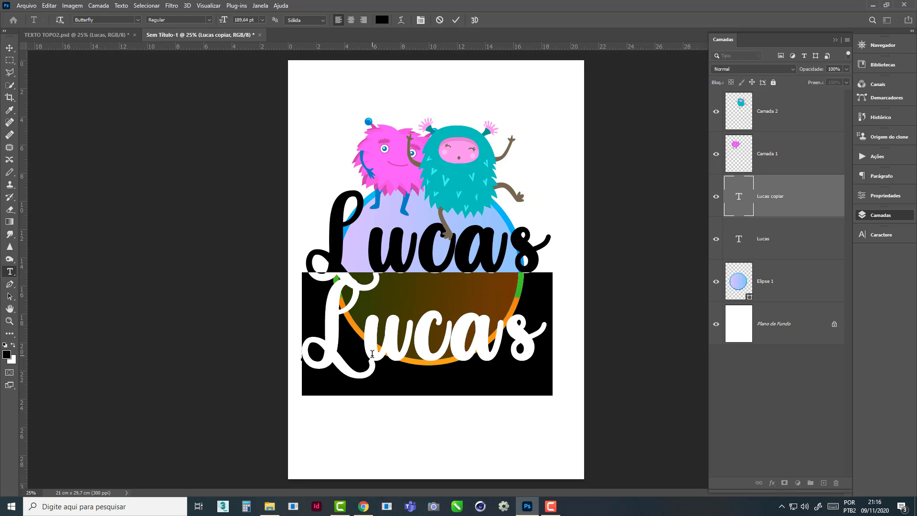
pyautogui.click(361, 343)
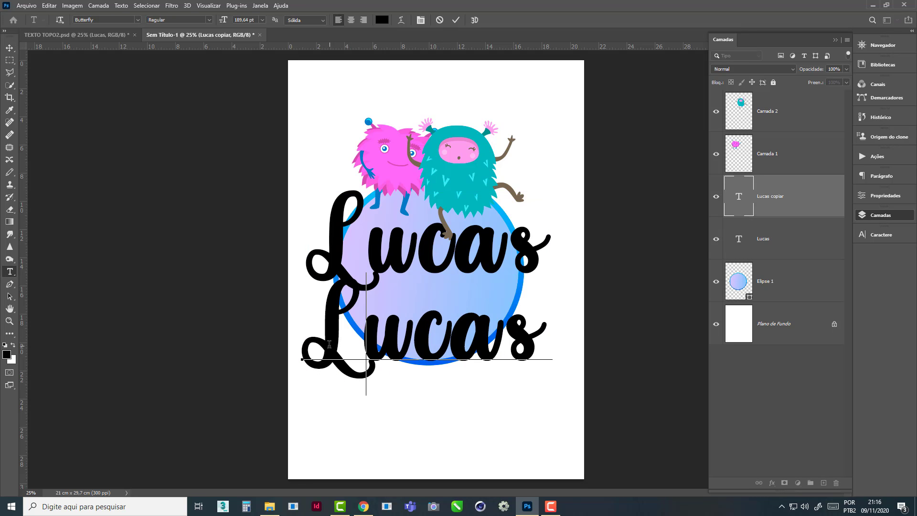
pyautogui.moveTo(329, 344); pyautogui.dragTo(585, 324)
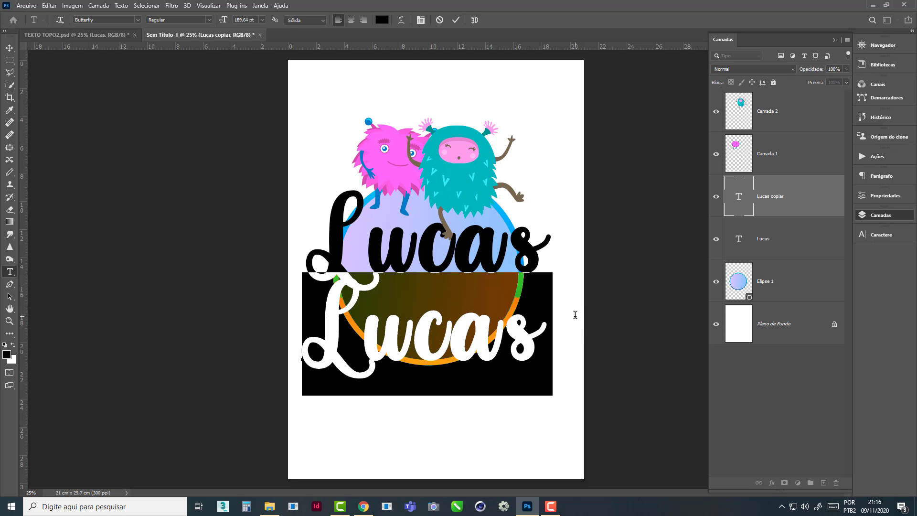
pyautogui.write('L')
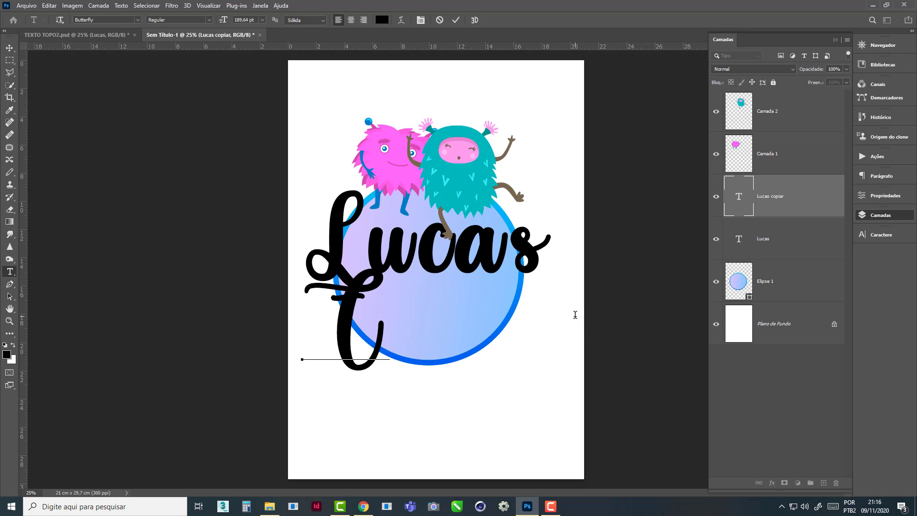
pyautogui.press('BackSpace')
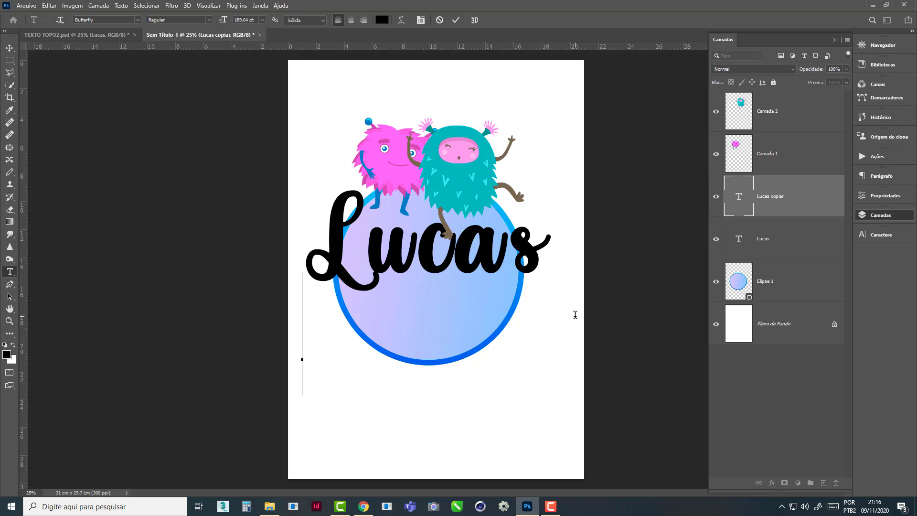
pyautogui.write('Feliz')
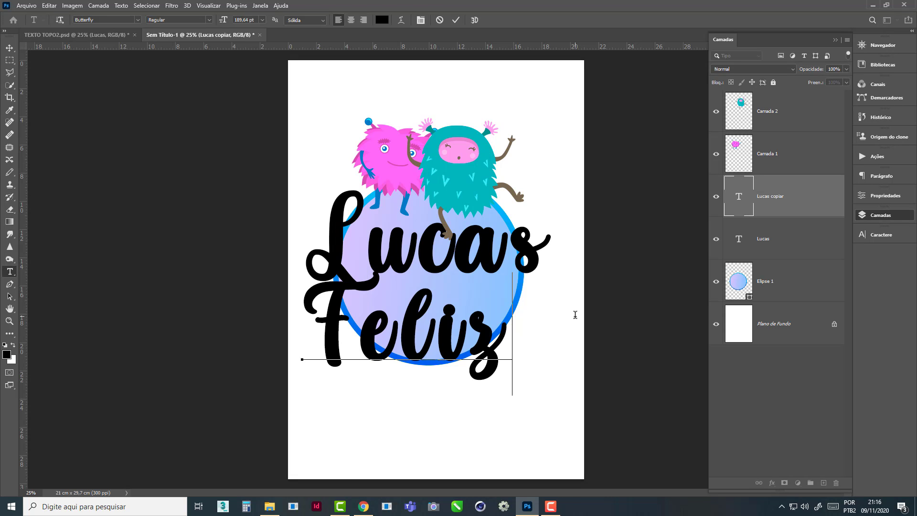
pyautogui.write(' A')
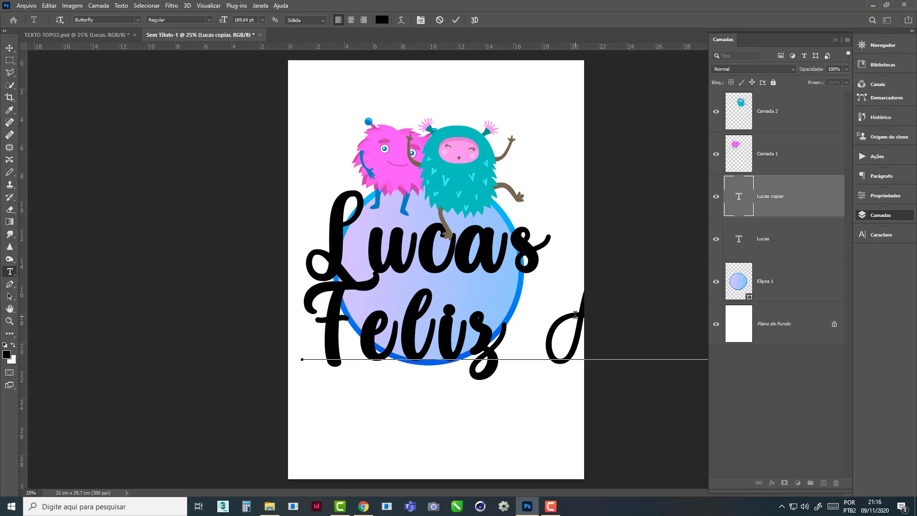
pyautogui.click(9, 48)
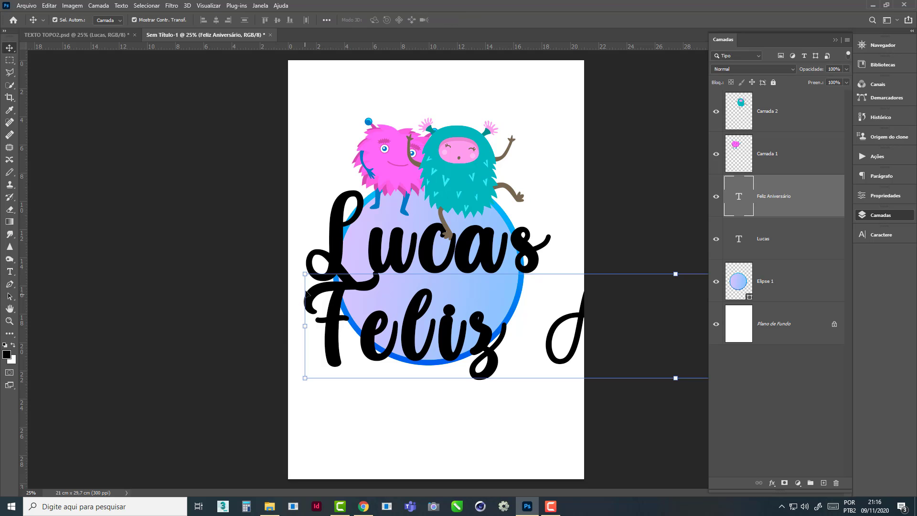
# - Scale the "Feliz Aniversário" text down to about 33% and centre it under the name, about as wide as the name
pyautogui.moveTo(304, 275); pyautogui.dragTo(278, 354)
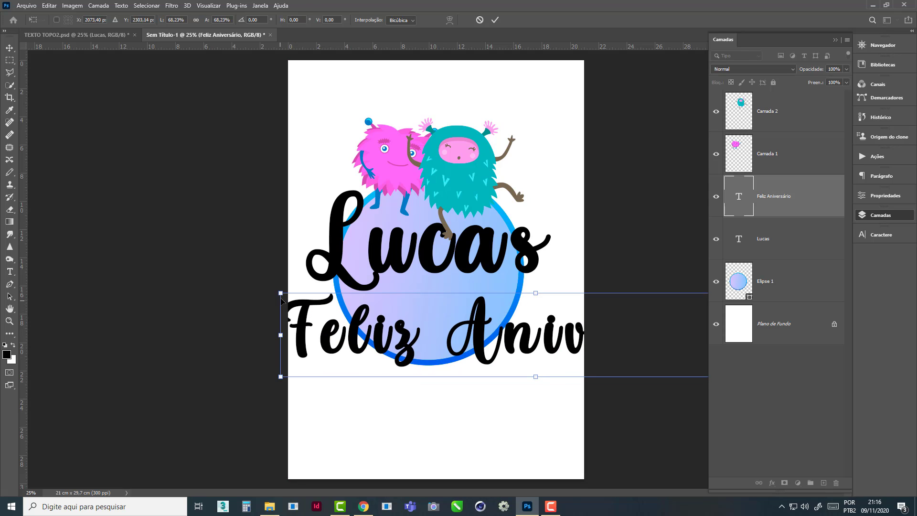
pyautogui.moveTo(285, 294); pyautogui.dragTo(441, 319)
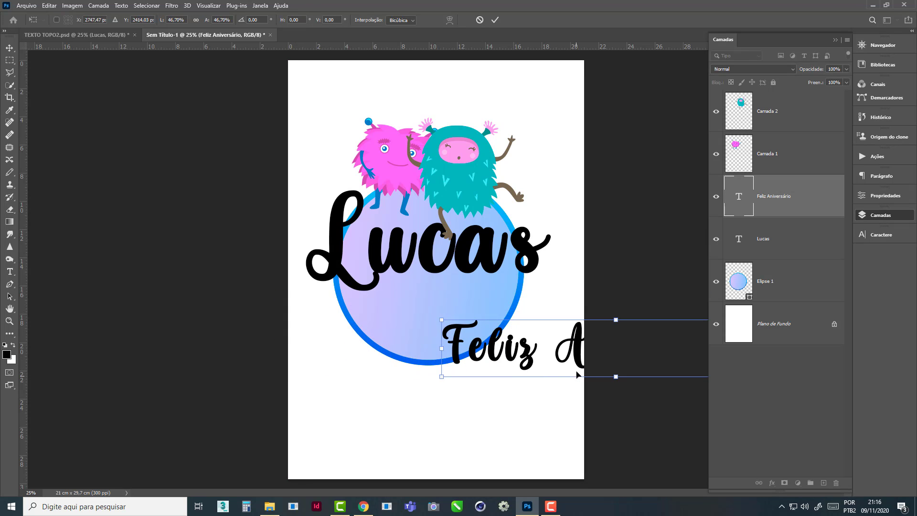
pyautogui.moveTo(578, 357); pyautogui.dragTo(322, 301)
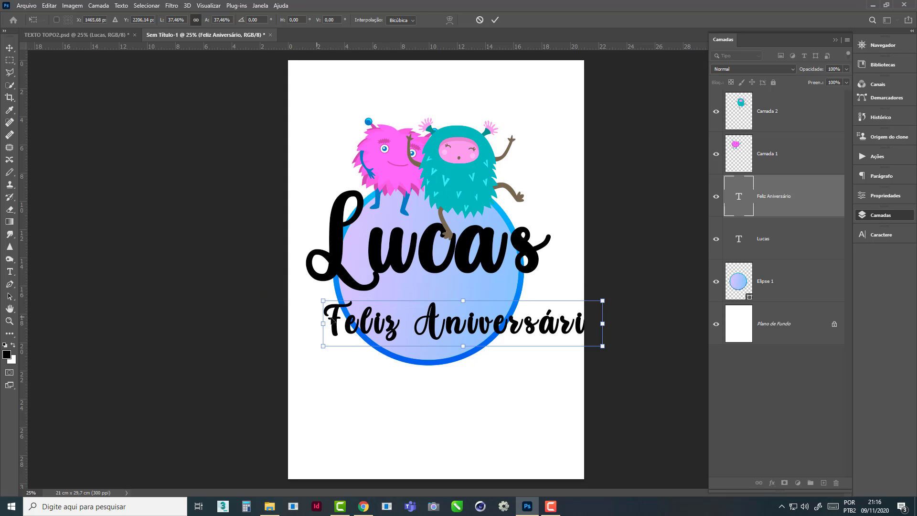
pyautogui.moveTo(484, 327); pyautogui.dragTo(462, 315)
pyautogui.moveTo(576, 338); pyautogui.dragTo(531, 323)
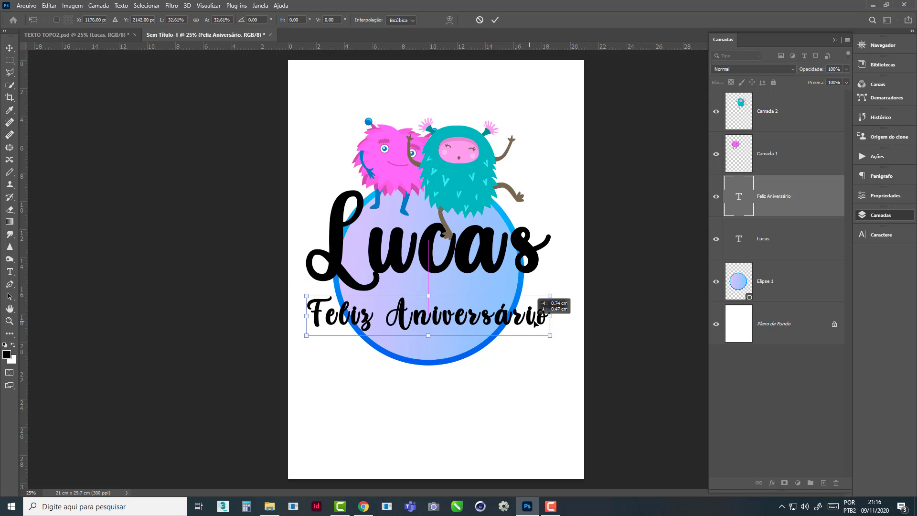
pyautogui.press('Return')
# - Add an exclamation mark to the end of the "Feliz Aniversário" text
pyautogui.doubleClick(545, 318)
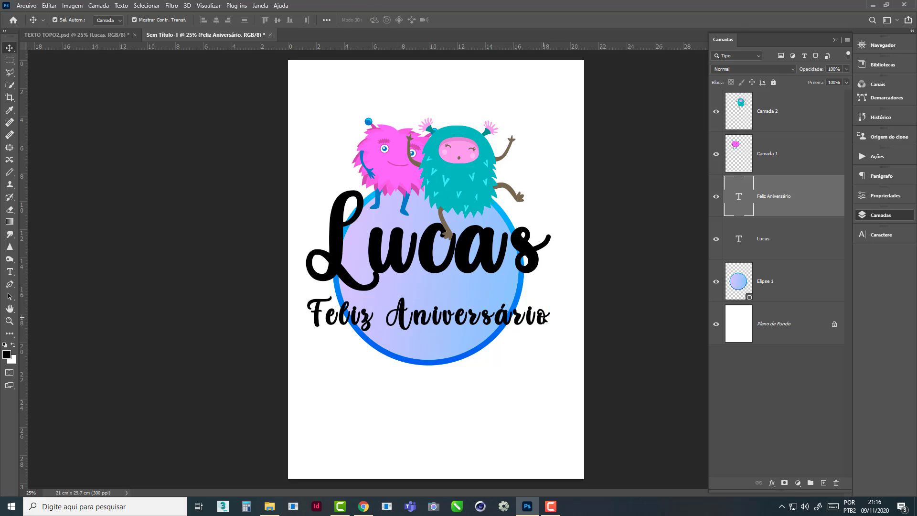
pyautogui.click(541, 317)
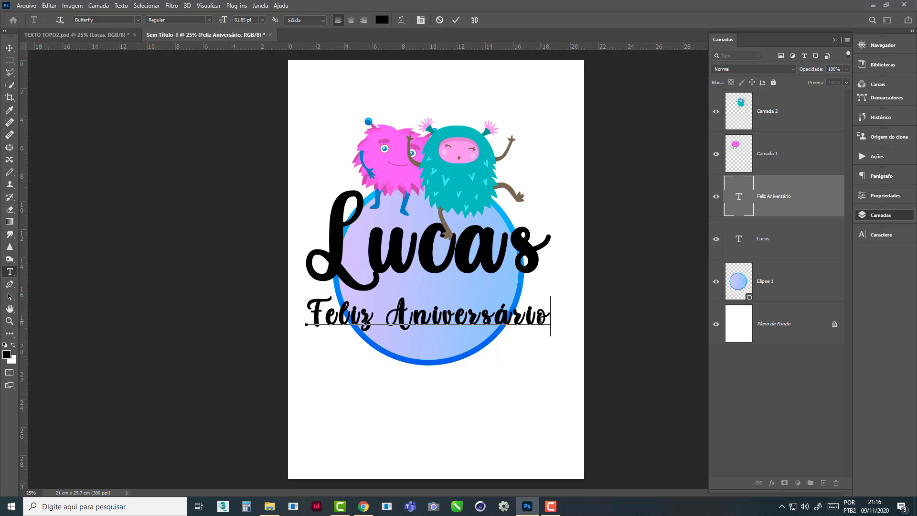
pyautogui.write('!')
pyautogui.click(9, 48)
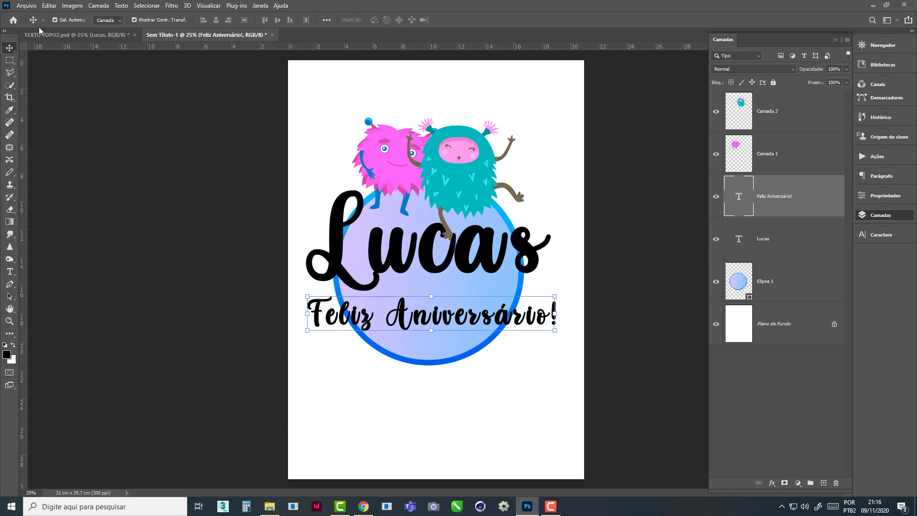
# - Check the spacing against TEXTO TOPO2.psd and move the name text slightly down, closer to the "Feliz Aniversário!" line
pyautogui.click(74, 34)
pyautogui.click(228, 35)
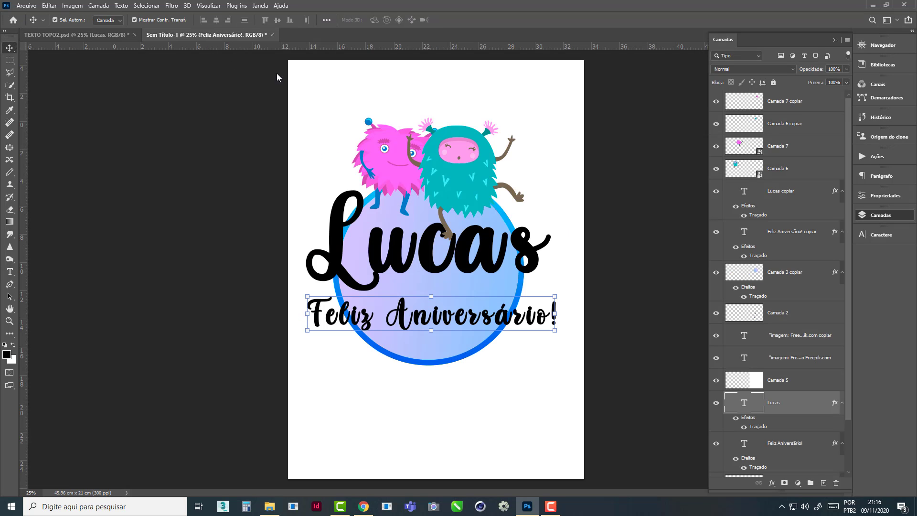
pyautogui.moveTo(461, 320); pyautogui.dragTo(463, 320)
pyautogui.moveTo(487, 268); pyautogui.dragTo(487, 274)
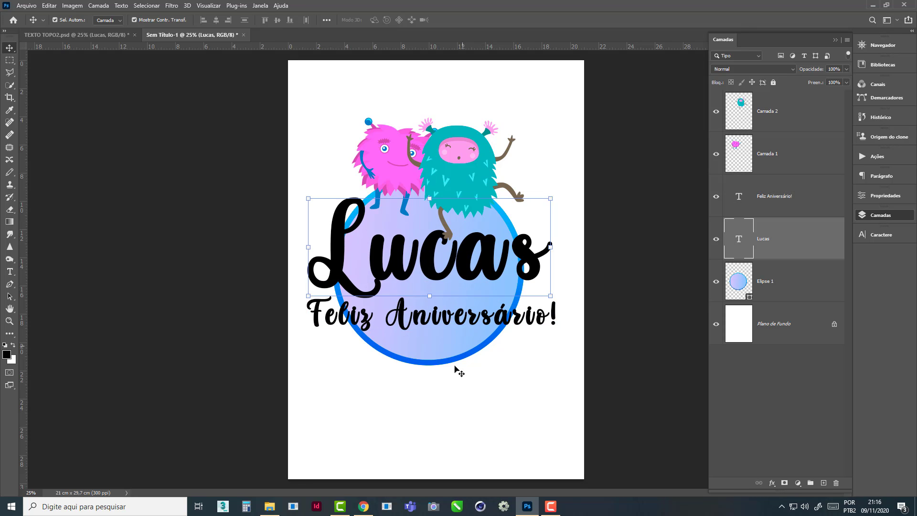
# - Scale the circle down to about 87% and keep it centred behind the two lines of text
pyautogui.click(447, 359)
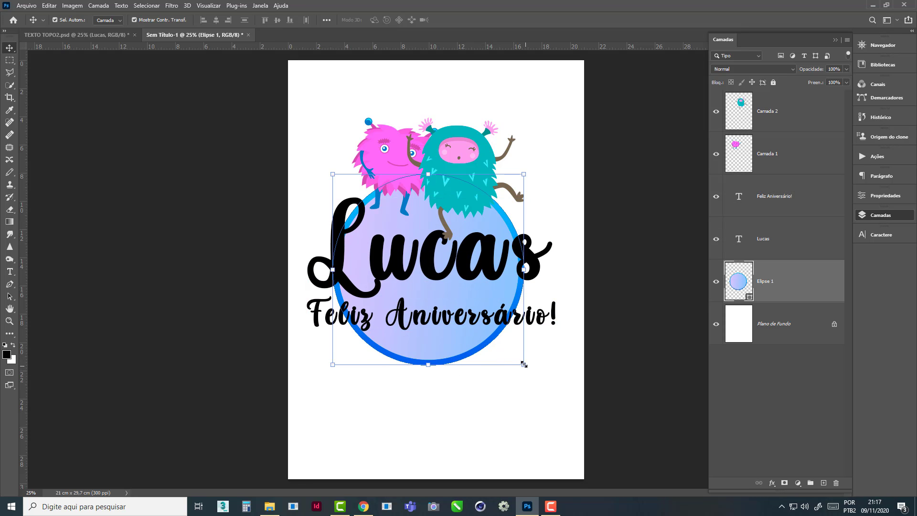
pyautogui.moveTo(525, 365); pyautogui.dragTo(497, 342)
pyautogui.moveTo(438, 338)
pyautogui.mouseDown()
pyautogui.moveTo(453, 344)
pyautogui.moveTo(449, 337)
pyautogui.mouseUp()
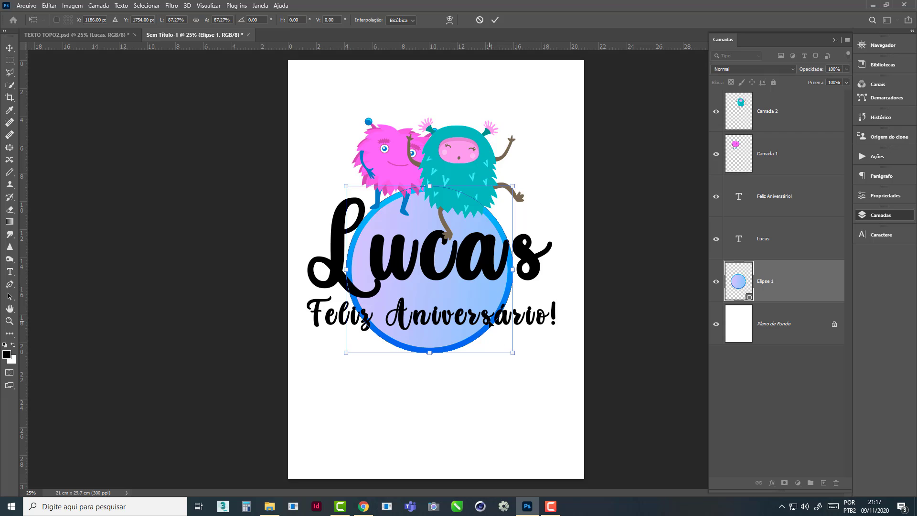
pyautogui.click(537, 282)
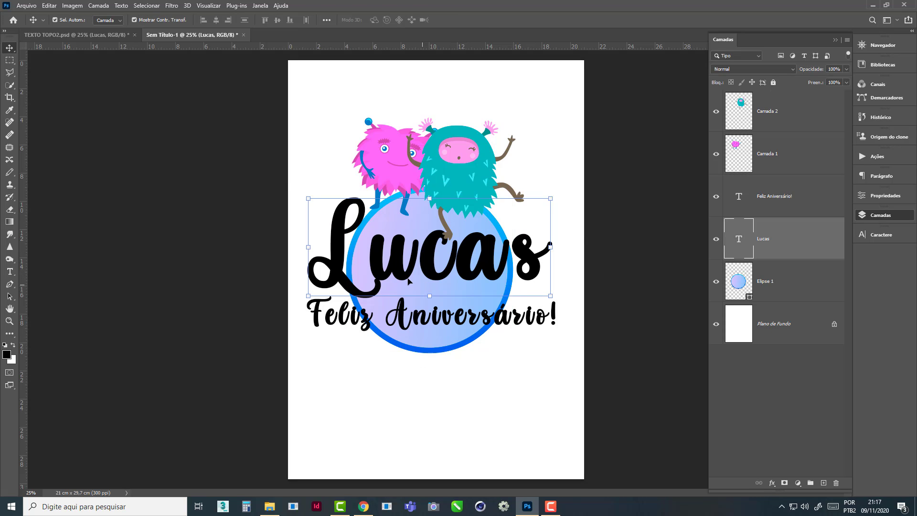
# - Compare the lettering with TEXTO TOPO2.psd and move the floating layer list in beside the page
pyautogui.click(107, 34)
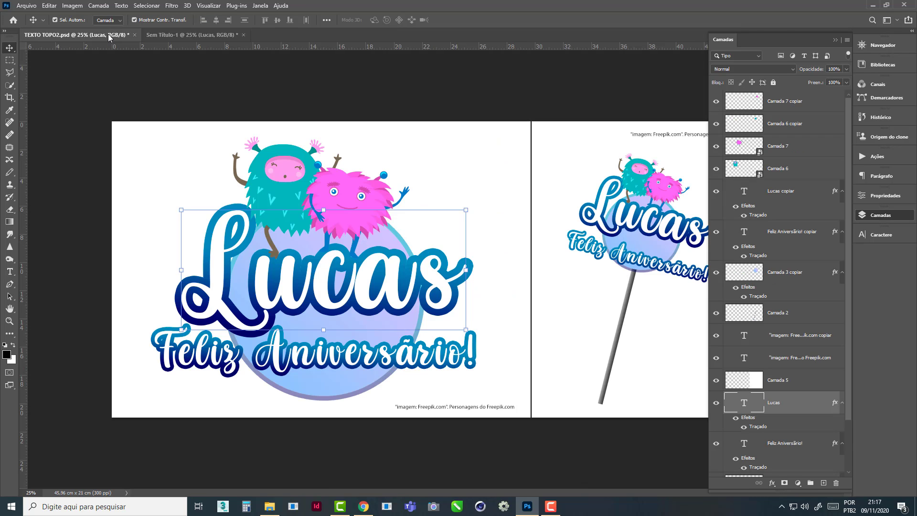
pyautogui.click(172, 37)
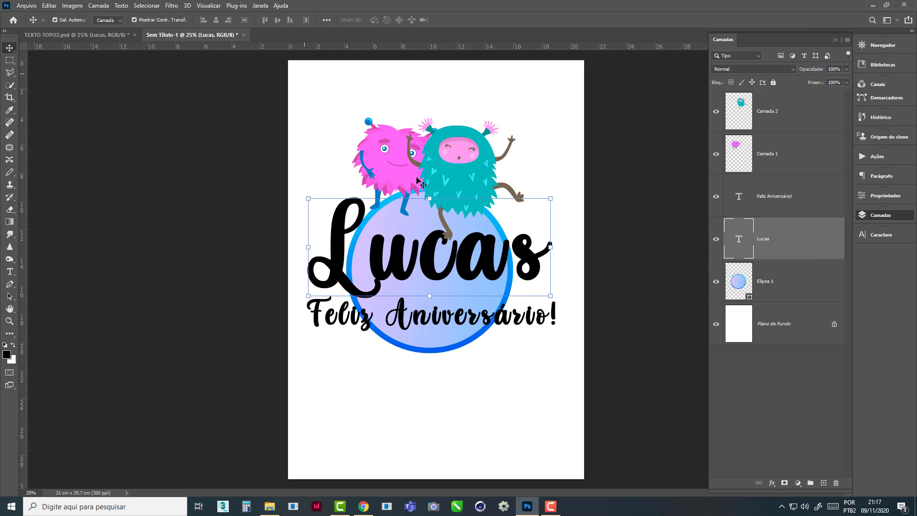
pyautogui.click(115, 35)
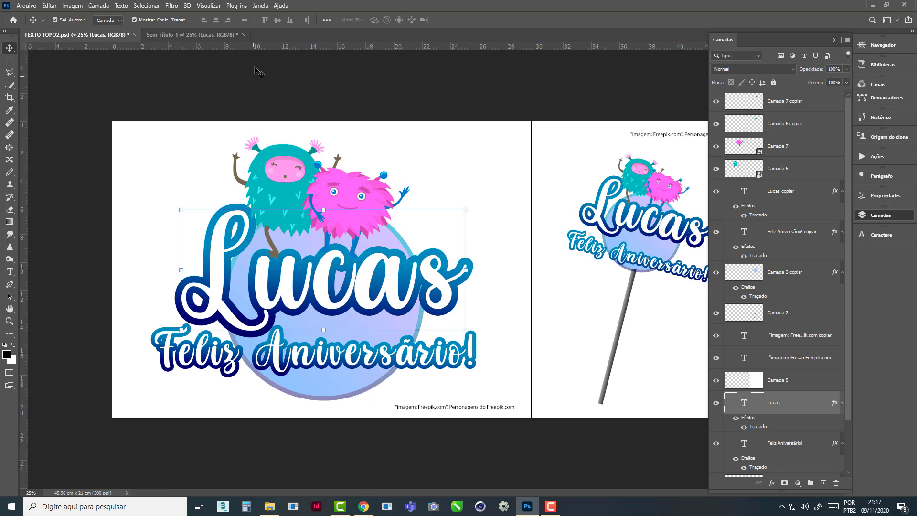
pyautogui.click(210, 35)
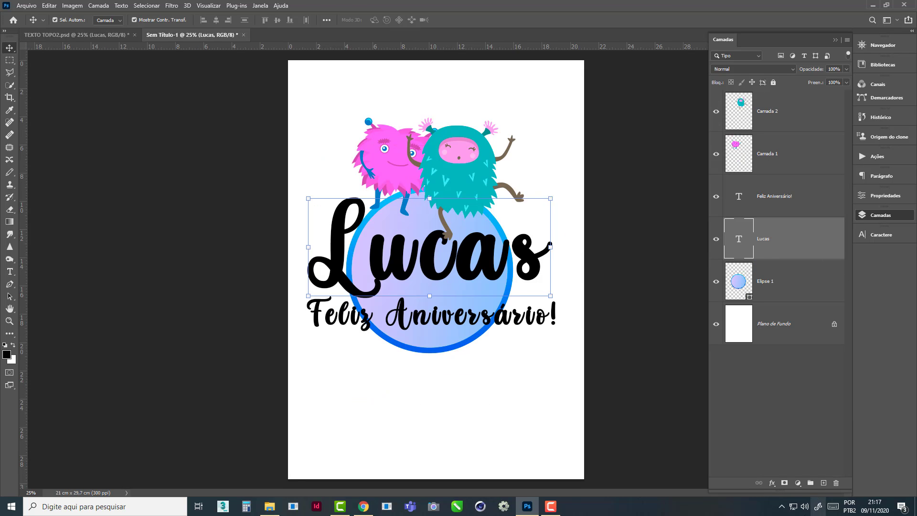
pyautogui.moveTo(785, 489); pyautogui.dragTo(788, 420)
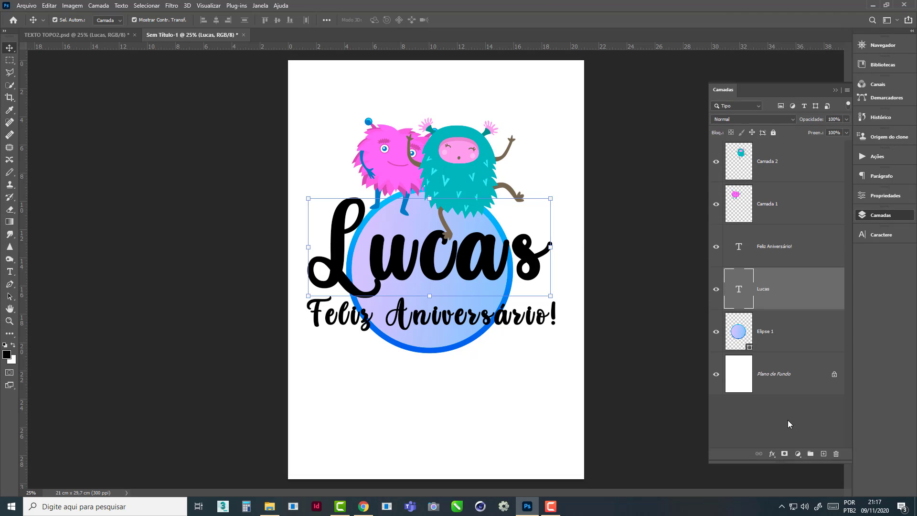
pyautogui.moveTo(723, 129); pyautogui.dragTo(609, 63)
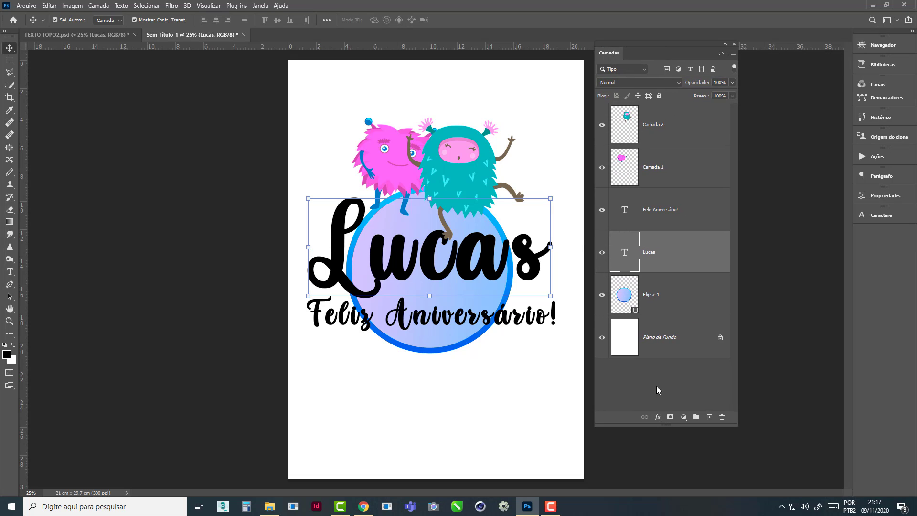
# - Add a 38 px outside stroke with Normal blend mode to the name text layer
pyautogui.click(658, 418)
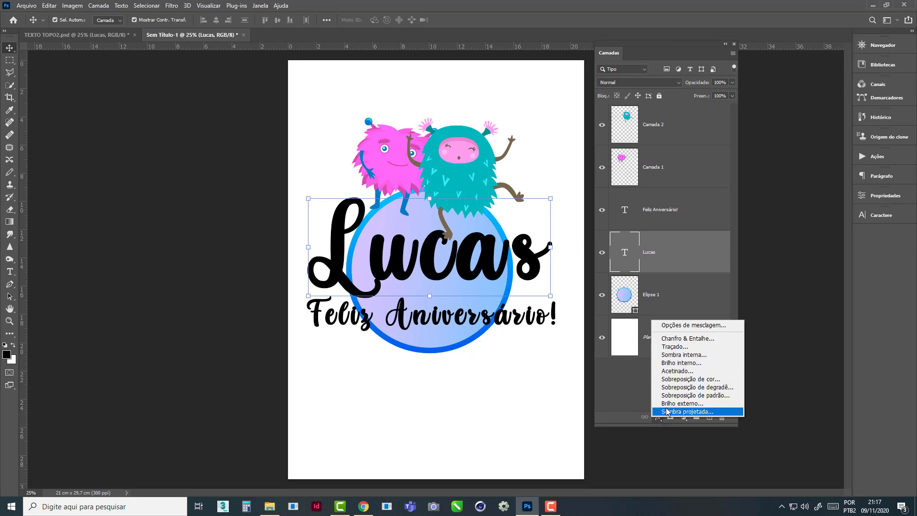
pyautogui.click(675, 348)
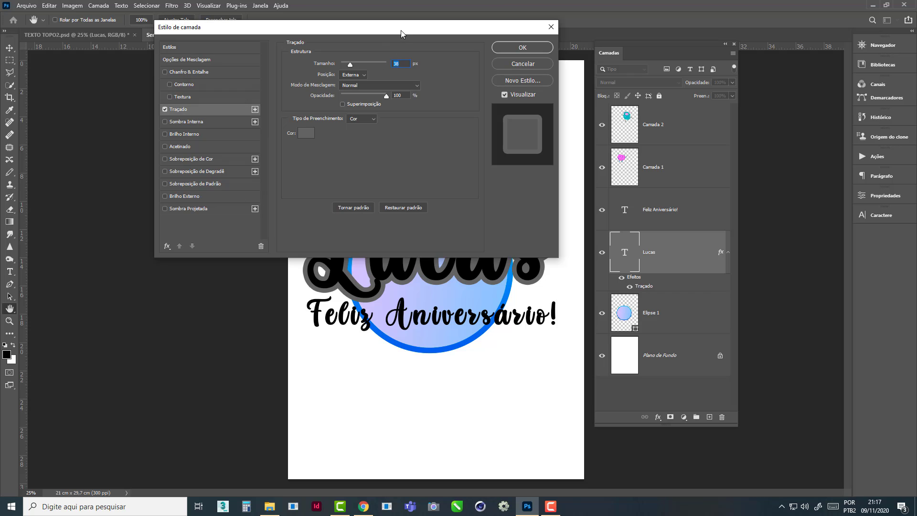
pyautogui.moveTo(401, 30); pyautogui.dragTo(280, 11)
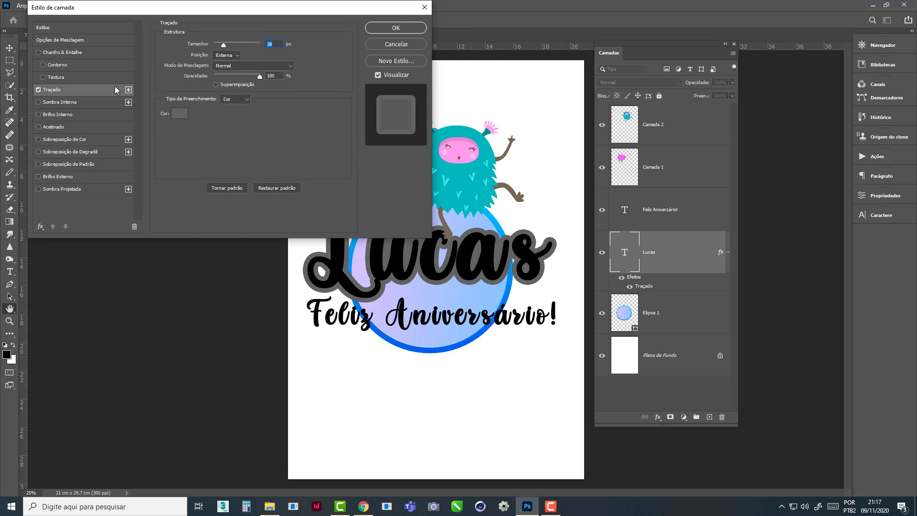
pyautogui.click(90, 93)
pyautogui.click(237, 57)
pyautogui.click(238, 56)
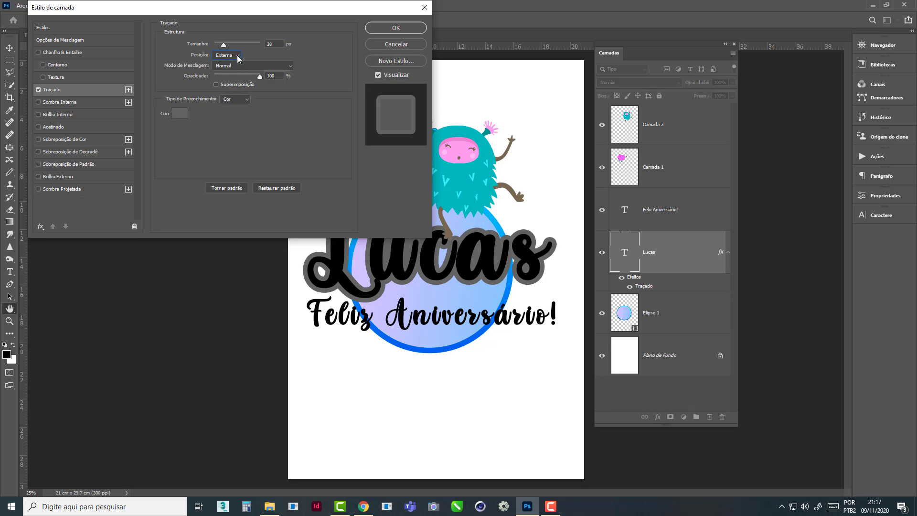
pyautogui.click(237, 67)
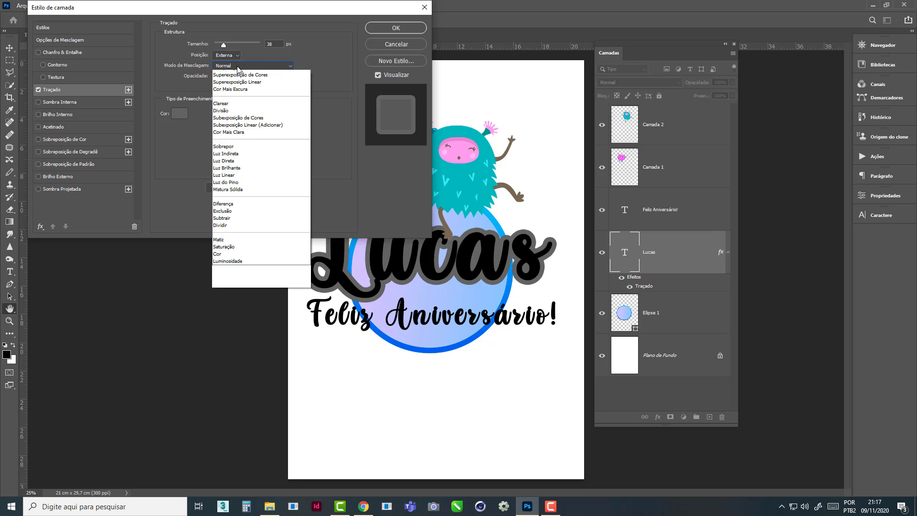
pyautogui.click(237, 66)
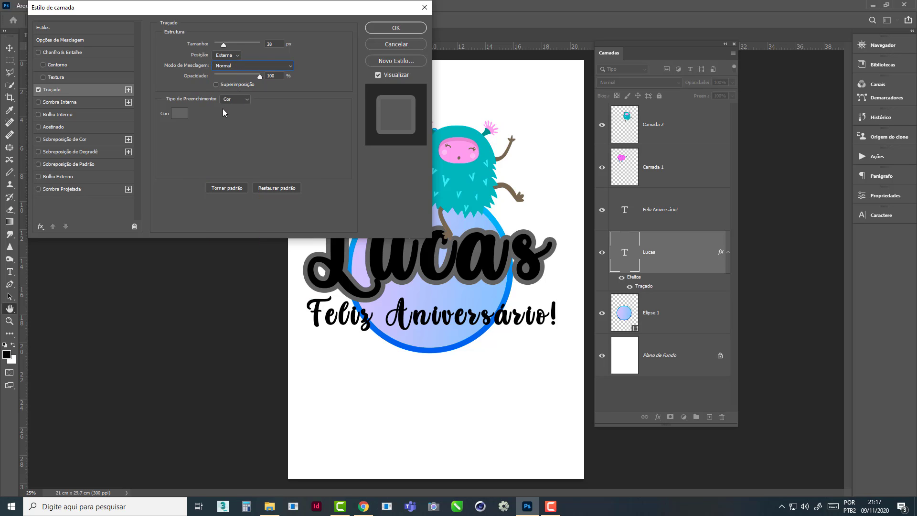
# - Fill the name's stroke with a linear blue gradient from the Azuis presets, running from deep blue to light blue, and apply the style
pyautogui.click(247, 99)
pyautogui.click(242, 115)
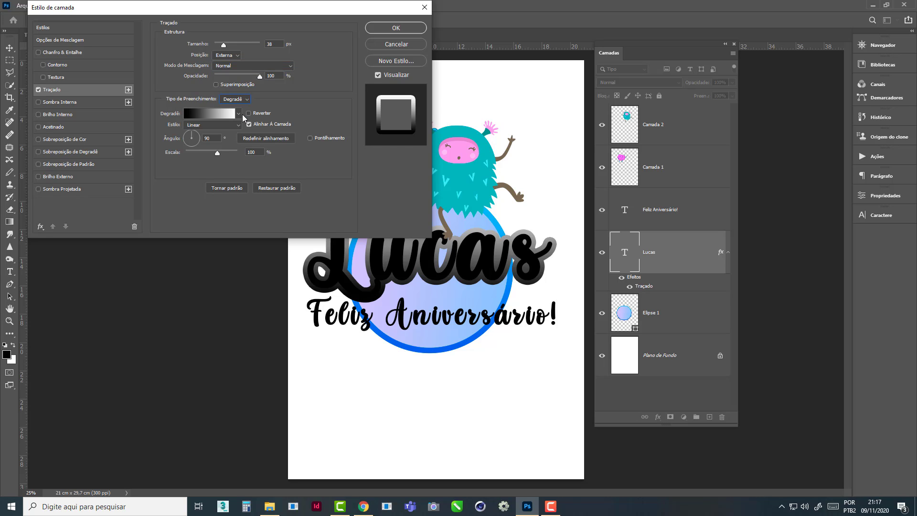
pyautogui.click(238, 113)
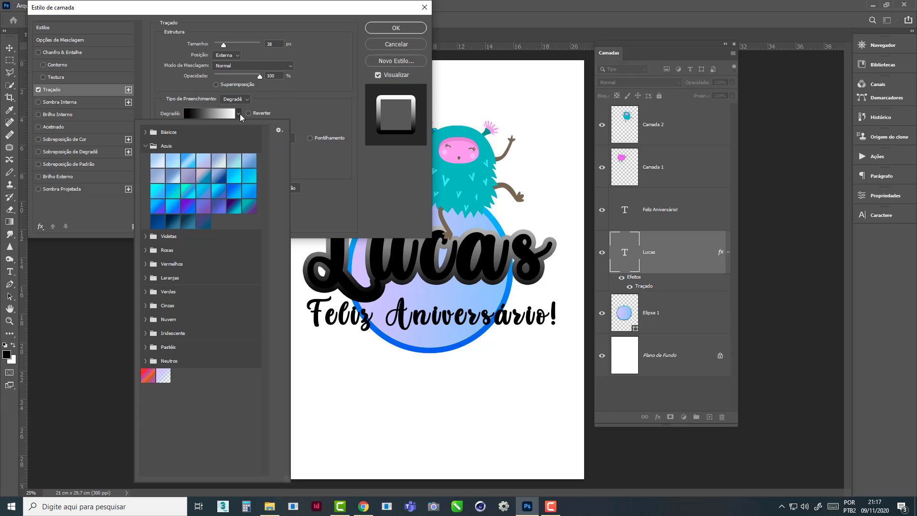
pyautogui.click(216, 197)
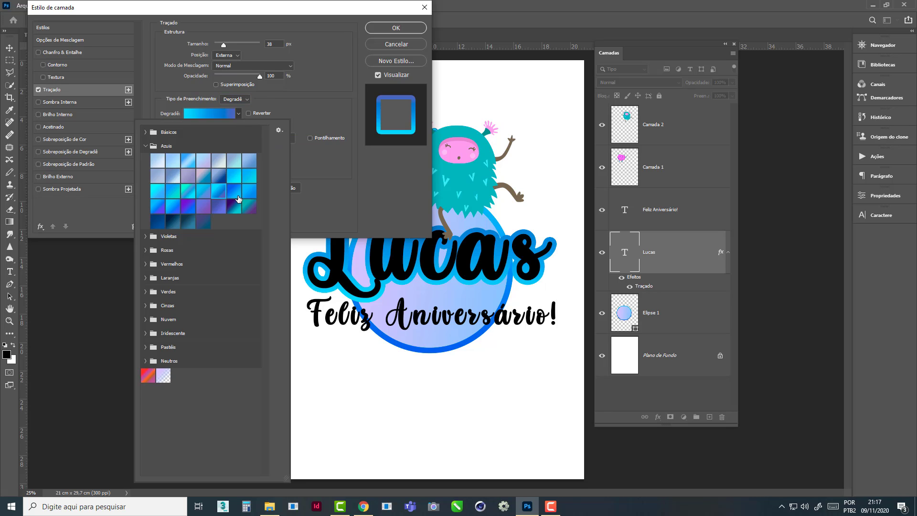
pyautogui.click(237, 199)
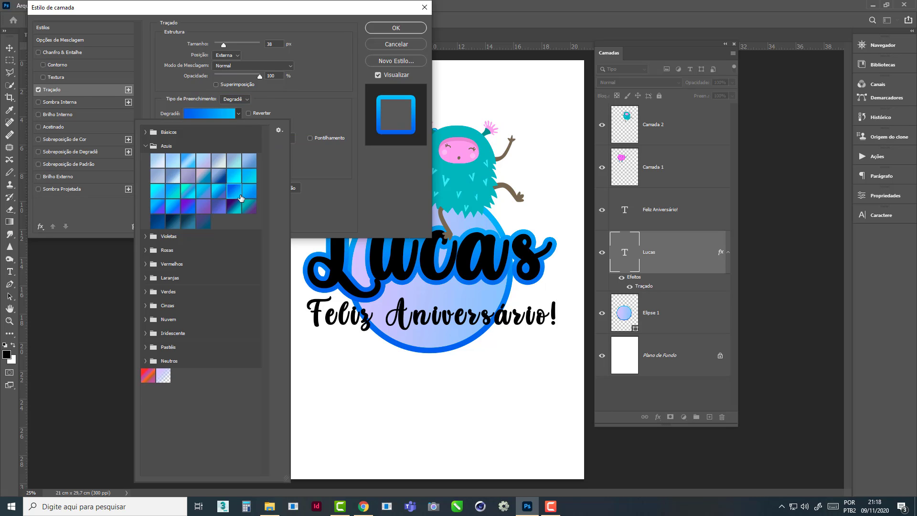
pyautogui.click(329, 182)
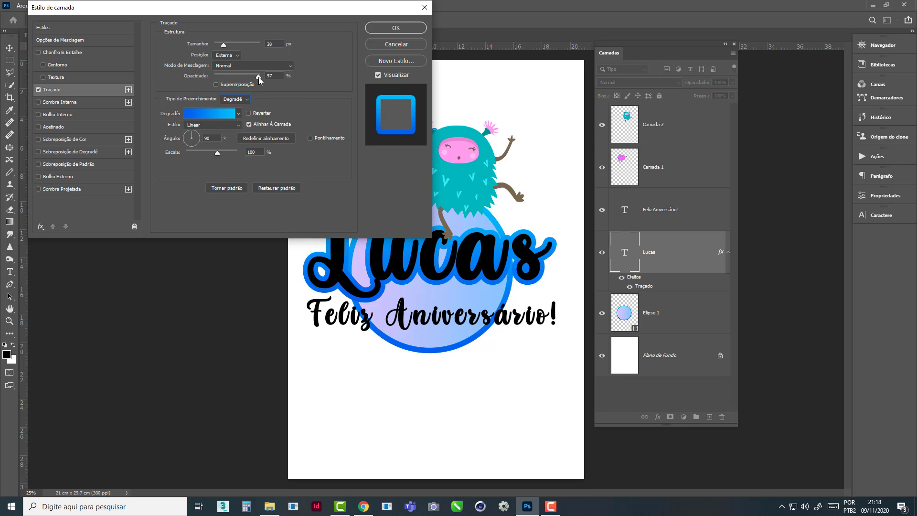
pyautogui.moveTo(259, 76)
pyautogui.mouseDown()
pyautogui.moveTo(238, 85)
pyautogui.moveTo(248, 80)
pyautogui.mouseUp()
pyautogui.click(386, 30)
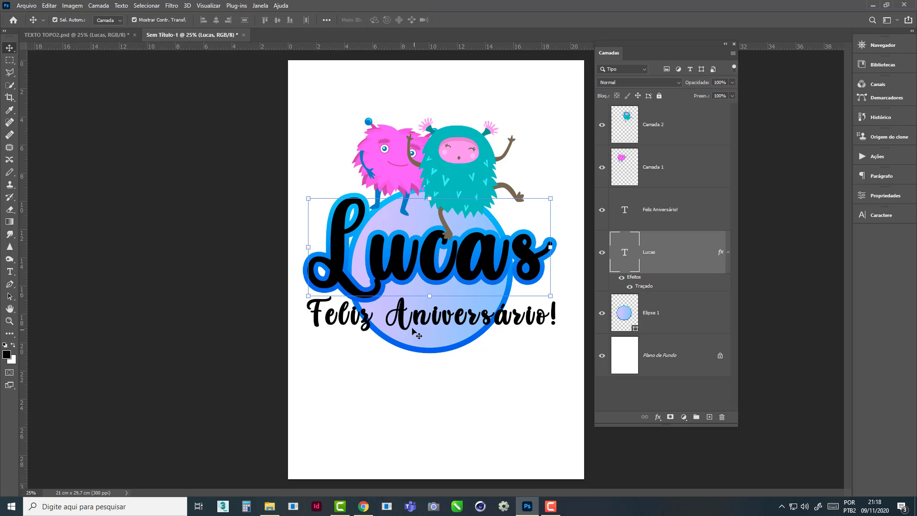
# - Change the name text's colour to white (ffffff)
pyautogui.doubleClick(346, 280)
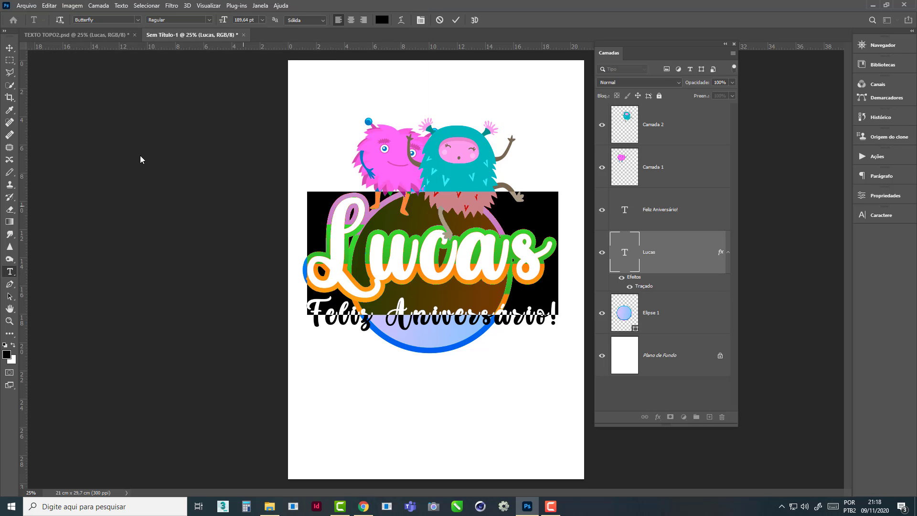
pyautogui.click(392, 264)
pyautogui.doubleClick(391, 264)
pyautogui.click(382, 20)
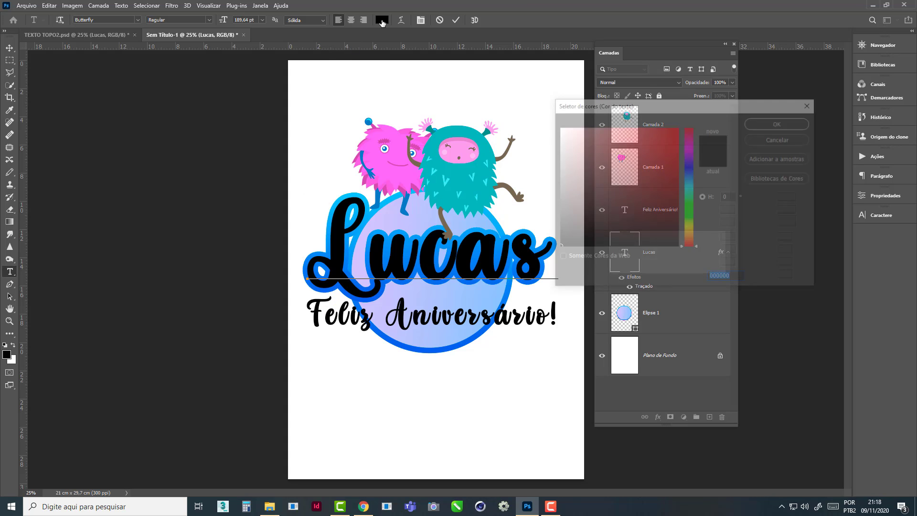
pyautogui.click(560, 131)
pyautogui.moveTo(560, 132); pyautogui.dragTo(557, 126)
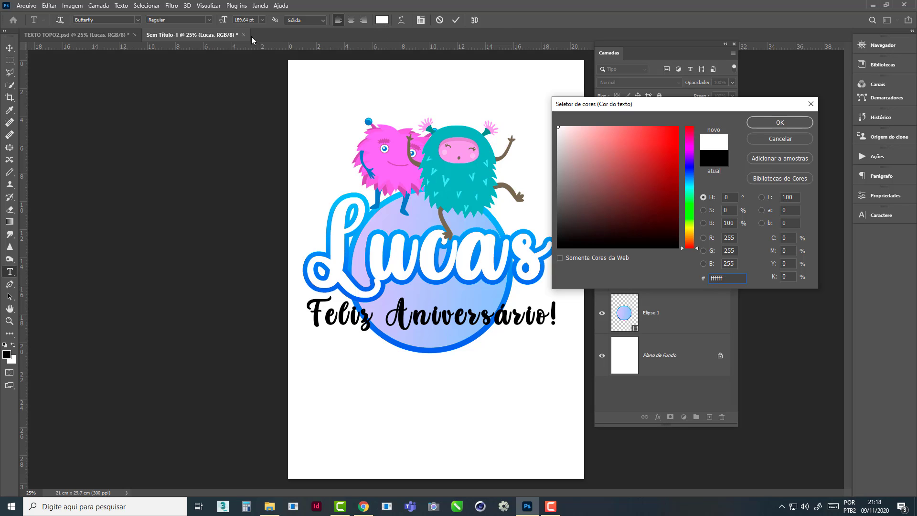
pyautogui.click(558, 126)
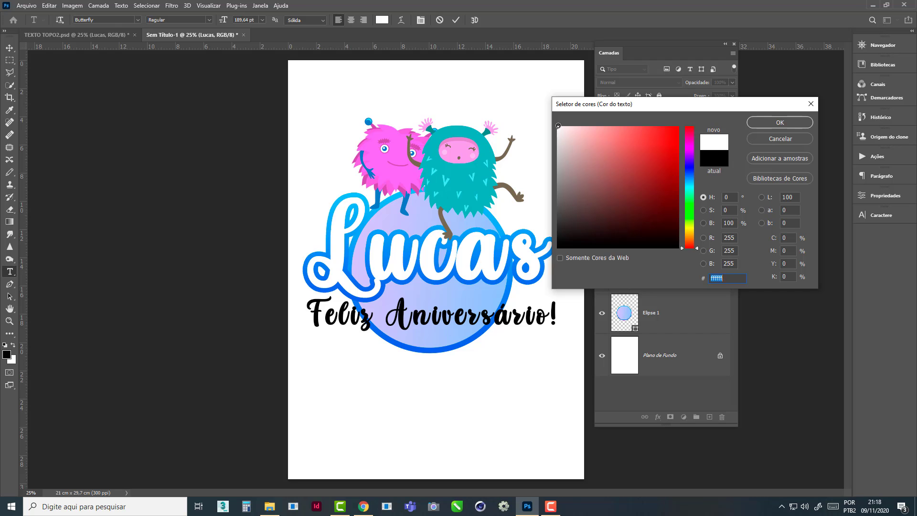
pyautogui.click(793, 123)
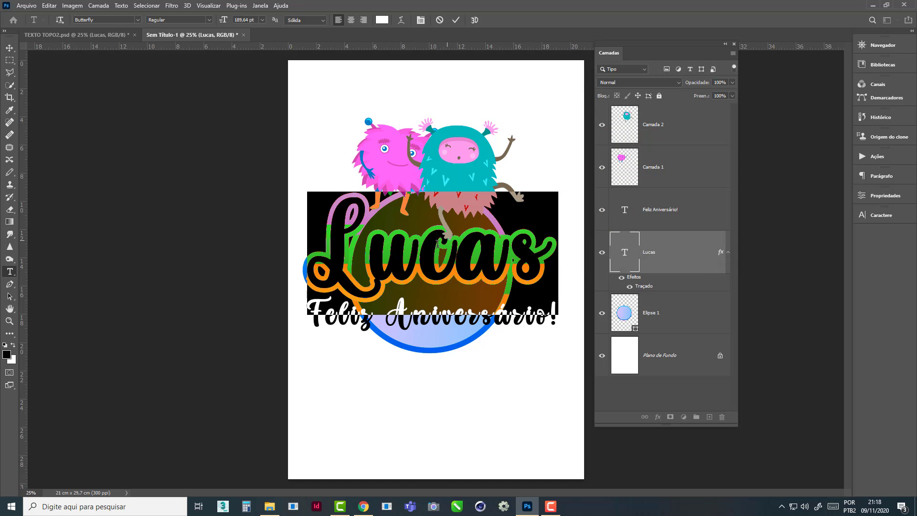
pyautogui.click(423, 259)
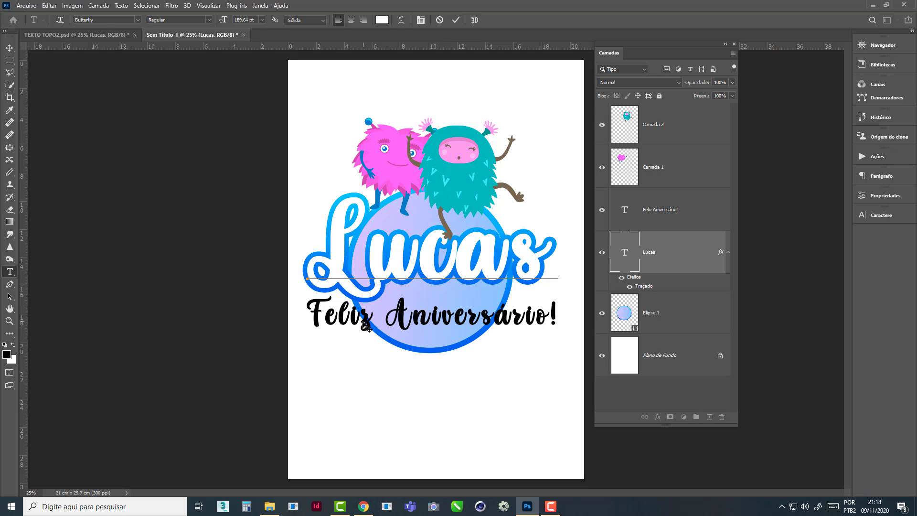
pyautogui.click(9, 47)
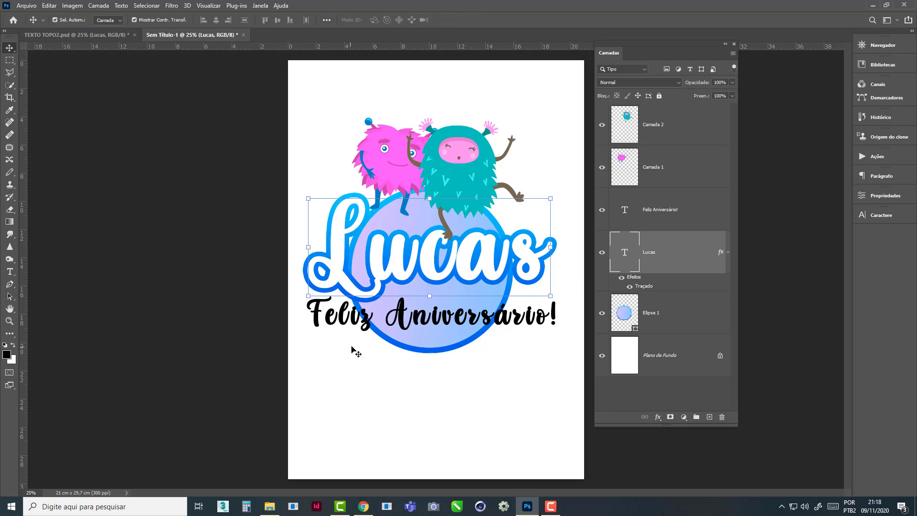
# - Copy the layer style with the gradient stroke from the name text layer
pyautogui.click(353, 323)
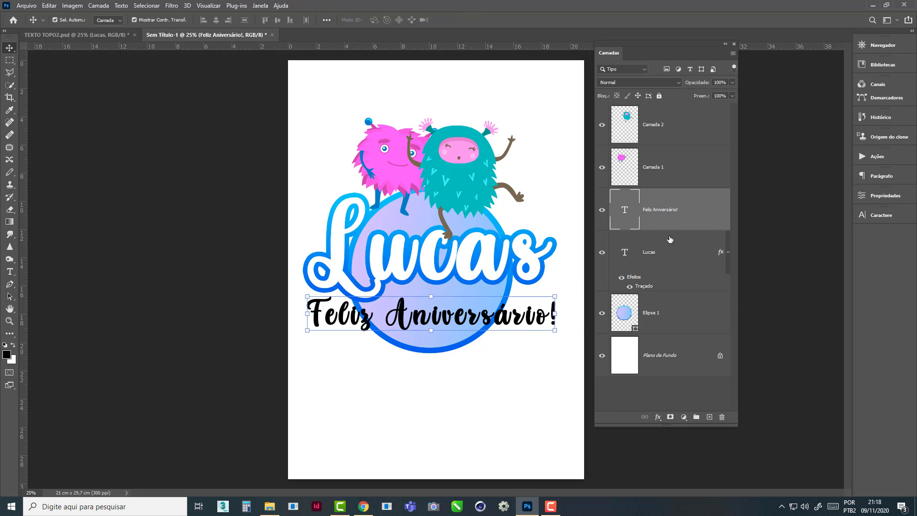
pyautogui.click(641, 282)
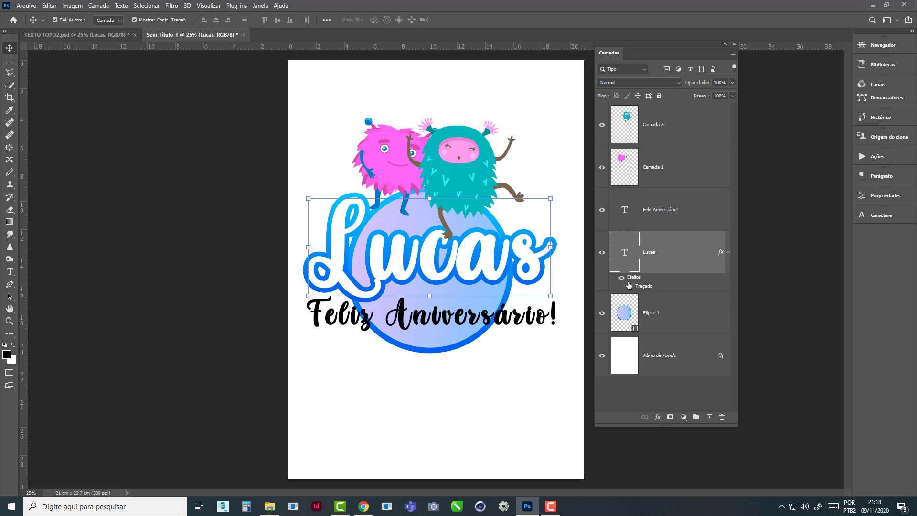
pyautogui.rightClick(635, 282)
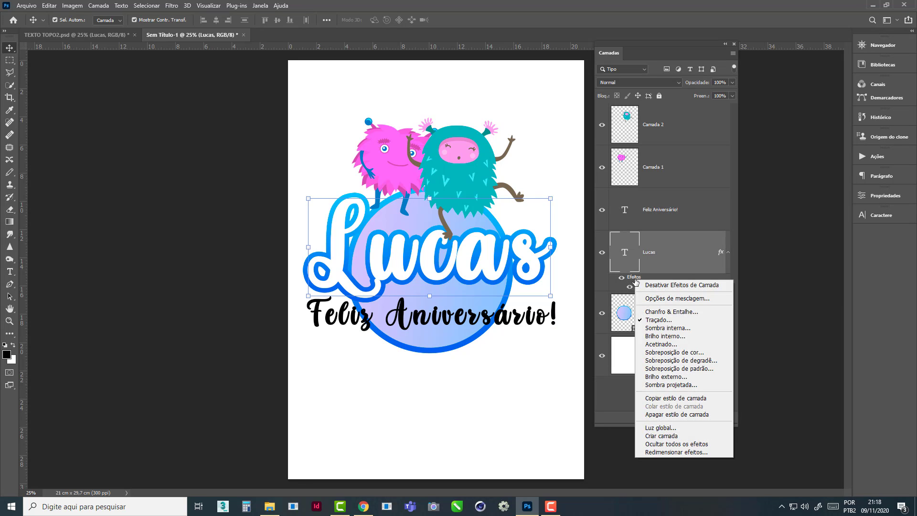
pyautogui.click(681, 399)
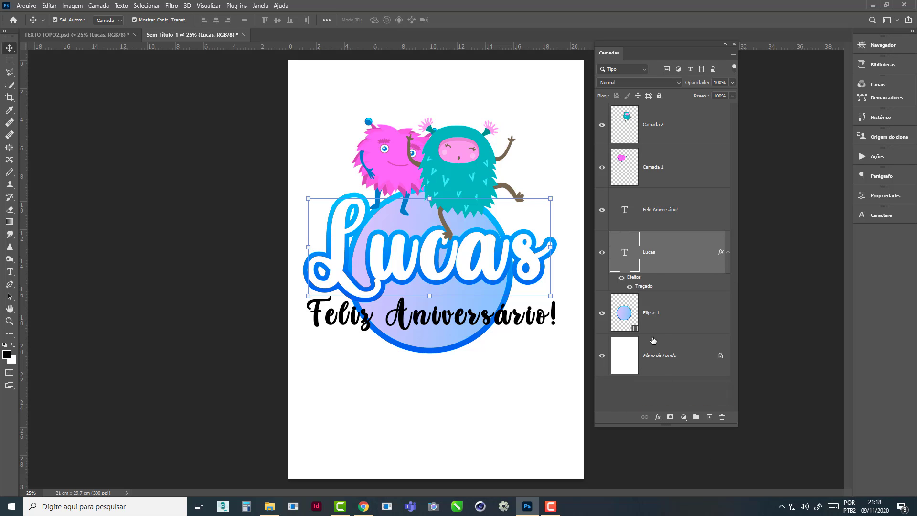
# - Paste the copied layer style onto the "Feliz Aniversário!" text layer
pyautogui.click(630, 212)
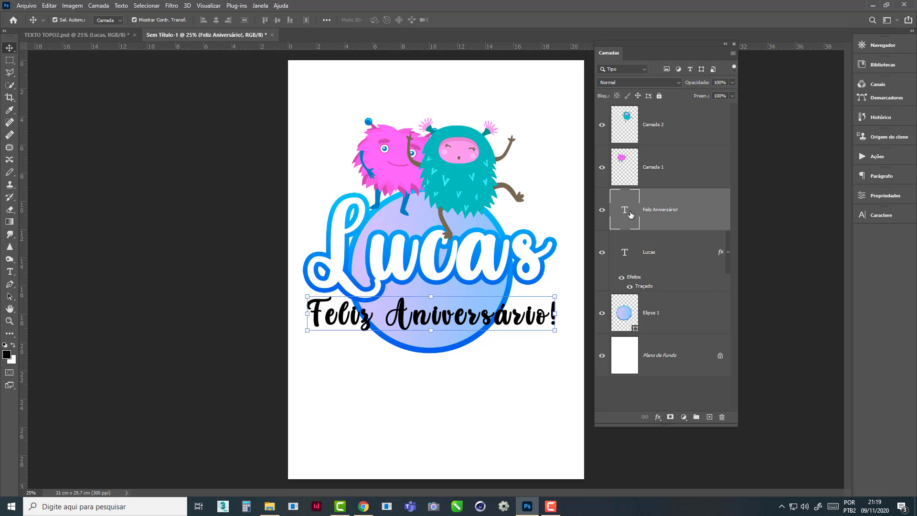
pyautogui.rightClick(629, 209)
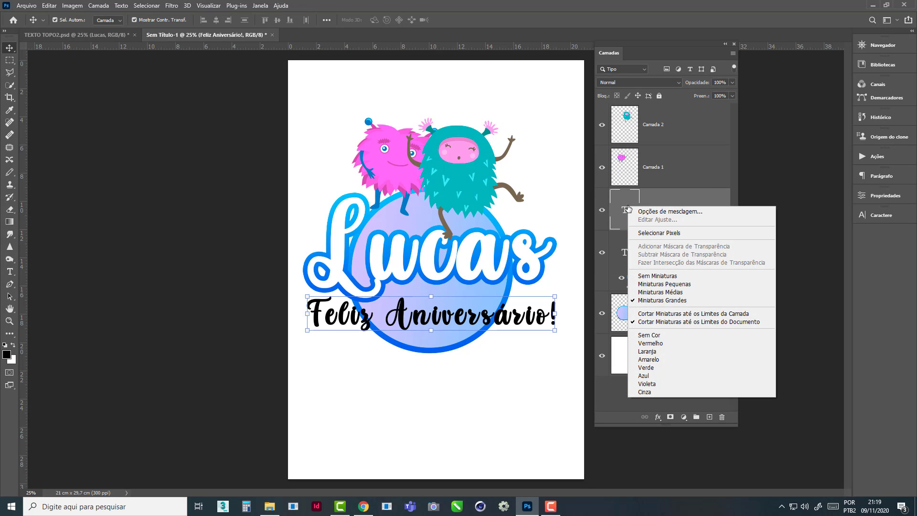
pyautogui.click(671, 200)
pyautogui.rightClick(677, 212)
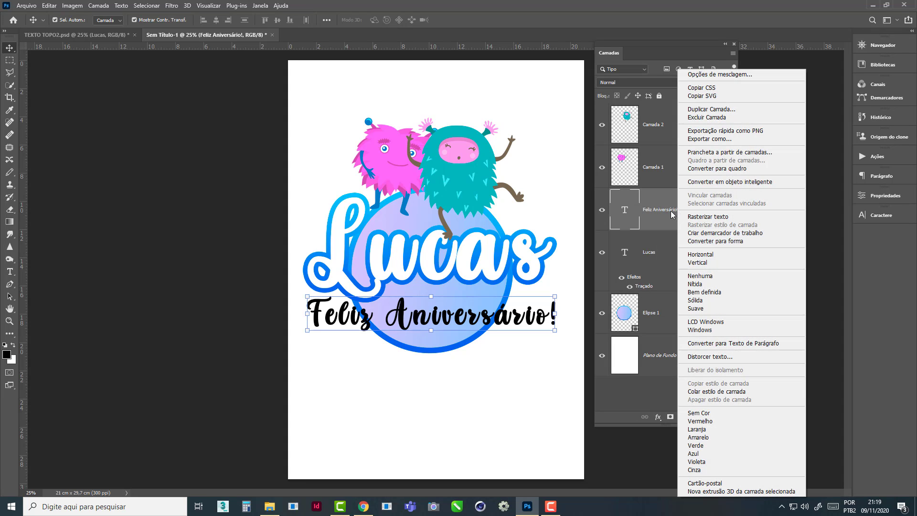
pyautogui.click(626, 211)
pyautogui.rightClick(625, 211)
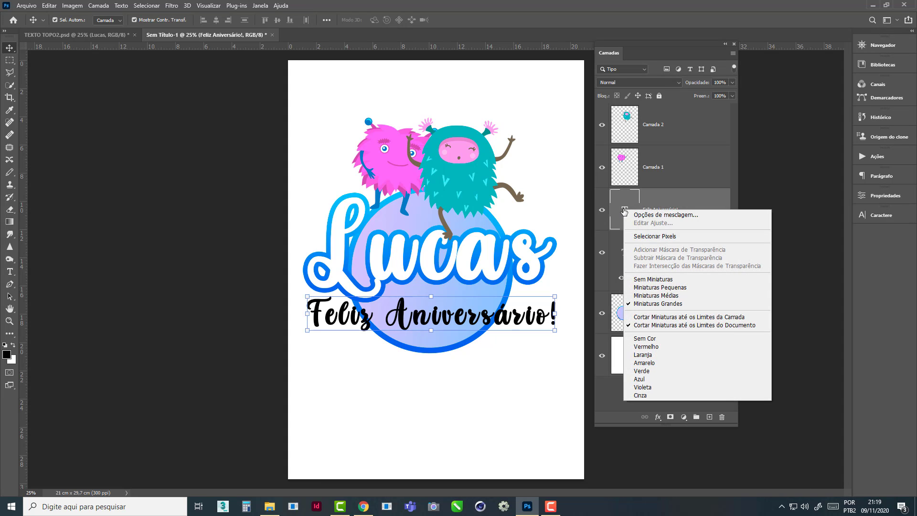
pyautogui.click(661, 202)
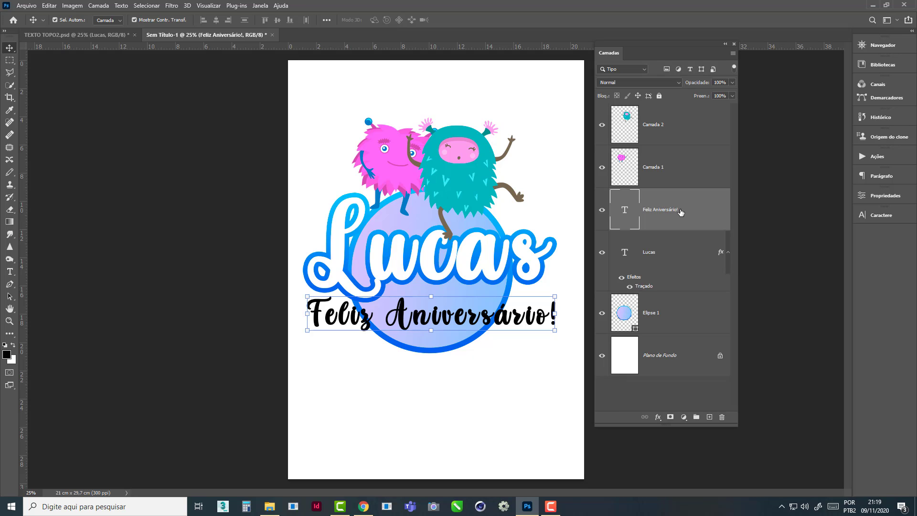
pyautogui.rightClick(681, 212)
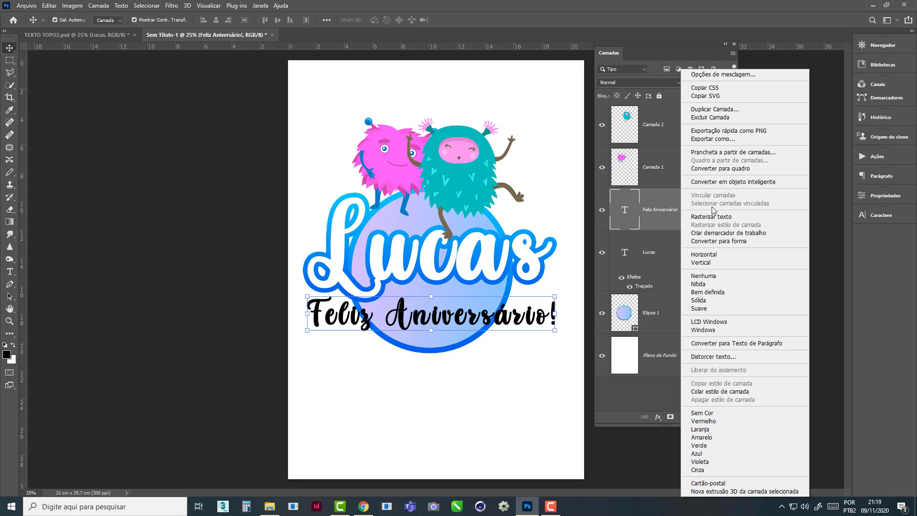
pyautogui.click(738, 392)
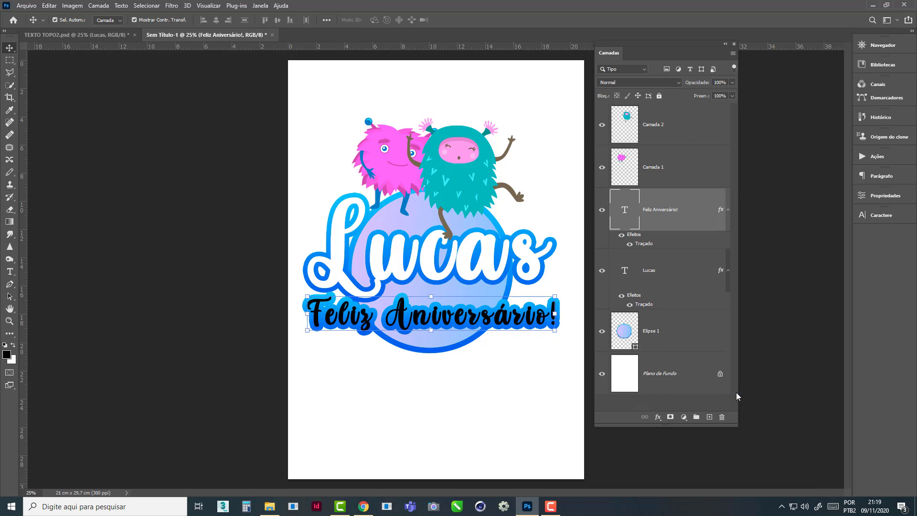
# - Change the whole "Feliz Aniversário!" text's colour to white (ffffff)
pyautogui.doubleClick(508, 319)
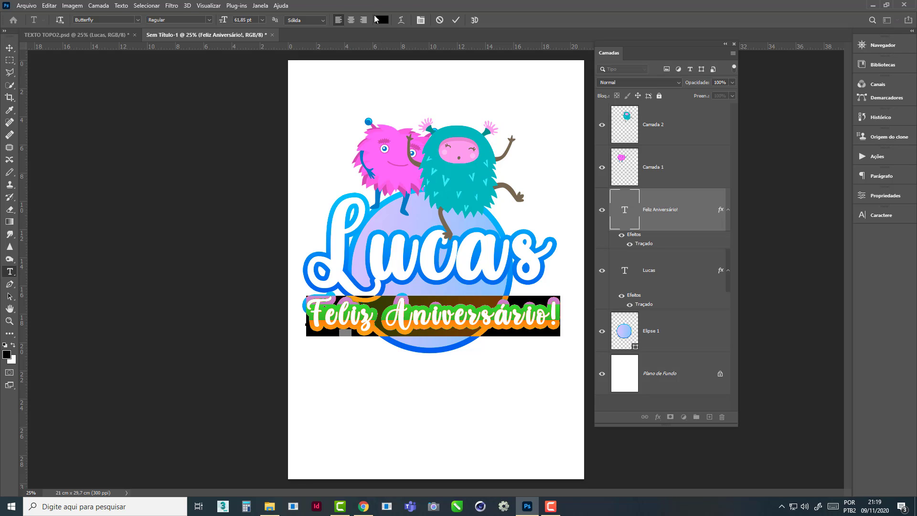
pyautogui.click(416, 321)
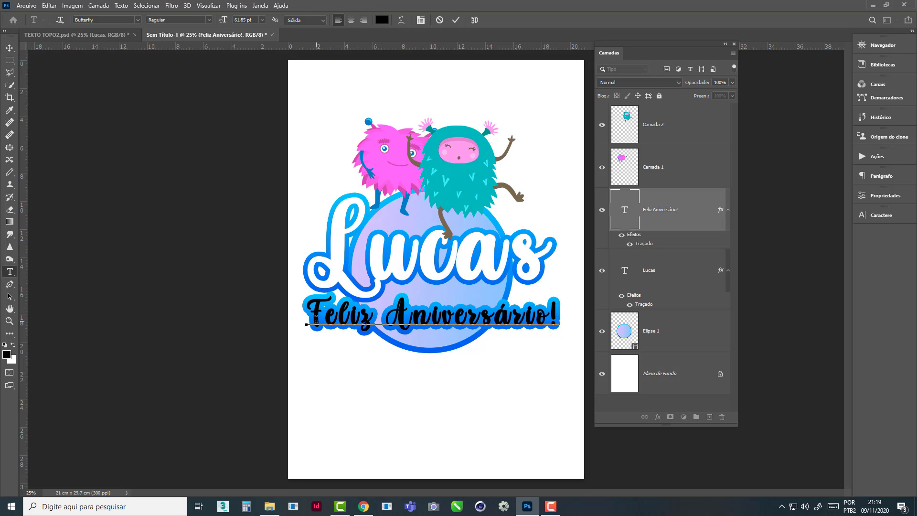
pyautogui.moveTo(316, 319); pyautogui.dragTo(596, 308)
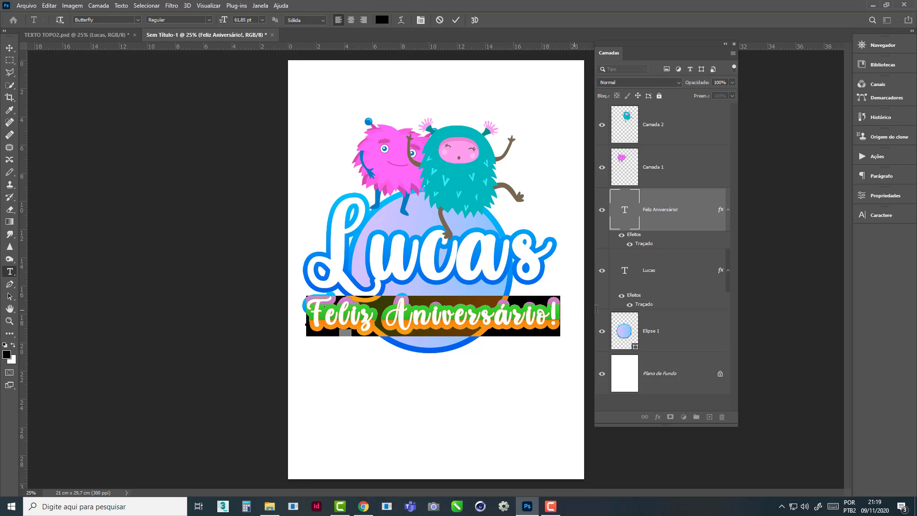
pyautogui.click(382, 19)
pyautogui.moveTo(587, 140); pyautogui.dragTo(551, 131)
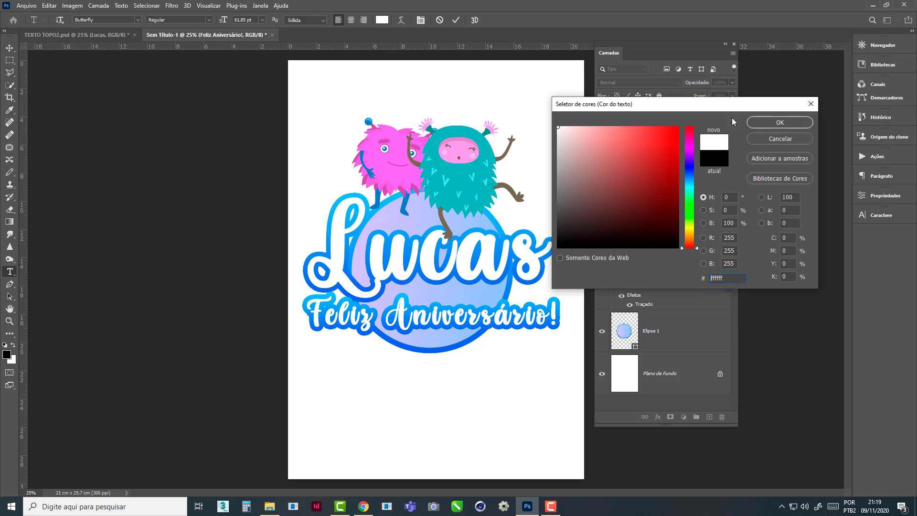
pyautogui.click(781, 122)
pyautogui.hotkey('ctrl', 'h')
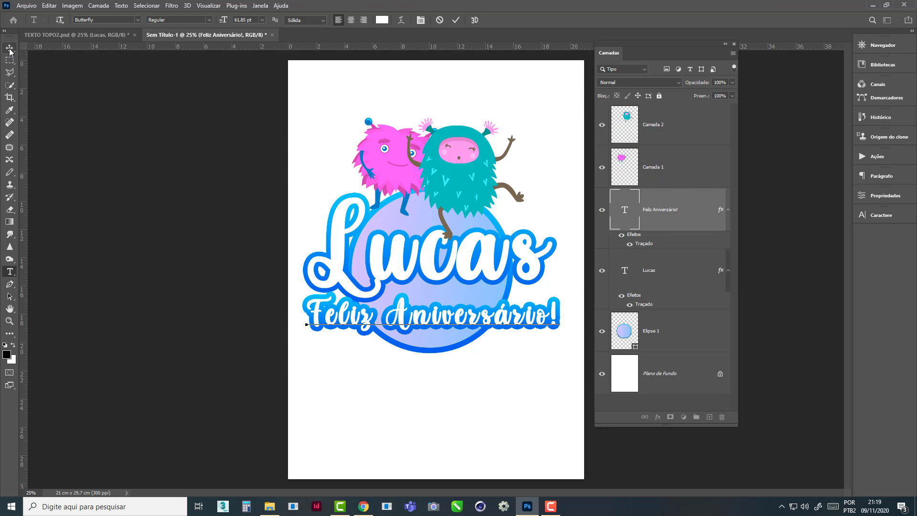
# - Check the finished topper's lettering in TEXTO TOPO2.psd and return to the Sem Título-1 document
pyautogui.click(70, 36)
pyautogui.press('v')
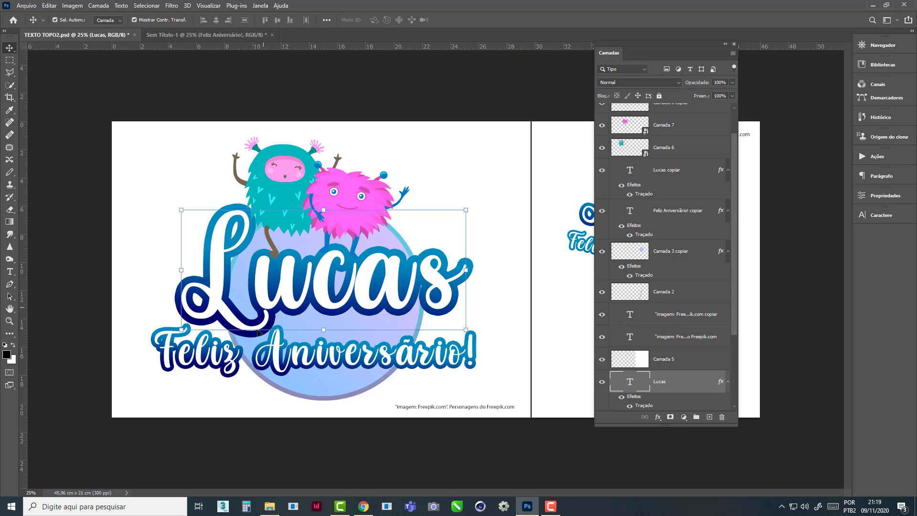
pyautogui.click(205, 35)
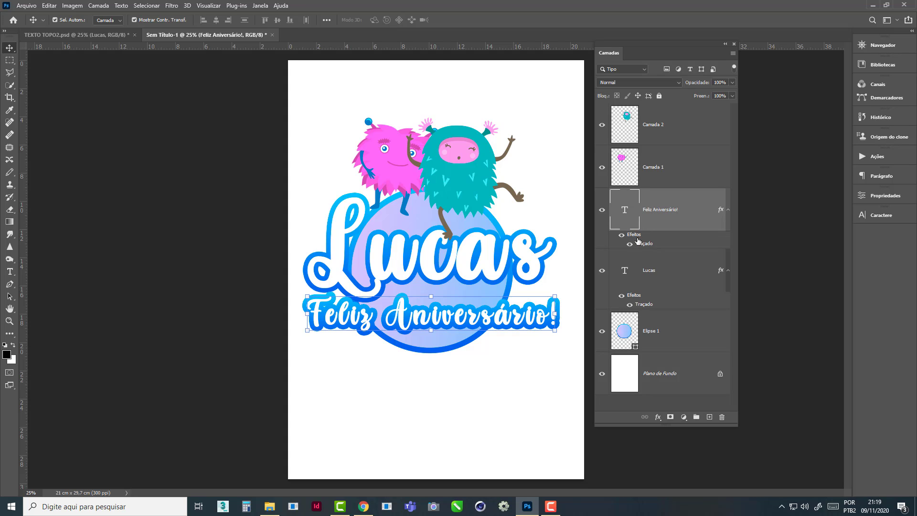
# - Change the "Feliz Aniversário!" stroke gradient to the dark purple-to-turquoise preset from the Azuis group
pyautogui.doubleClick(638, 243)
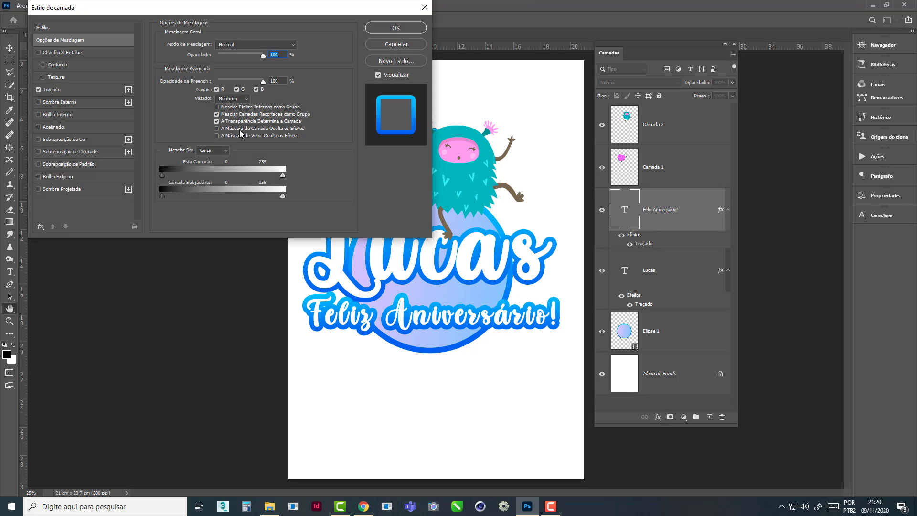
pyautogui.click(57, 90)
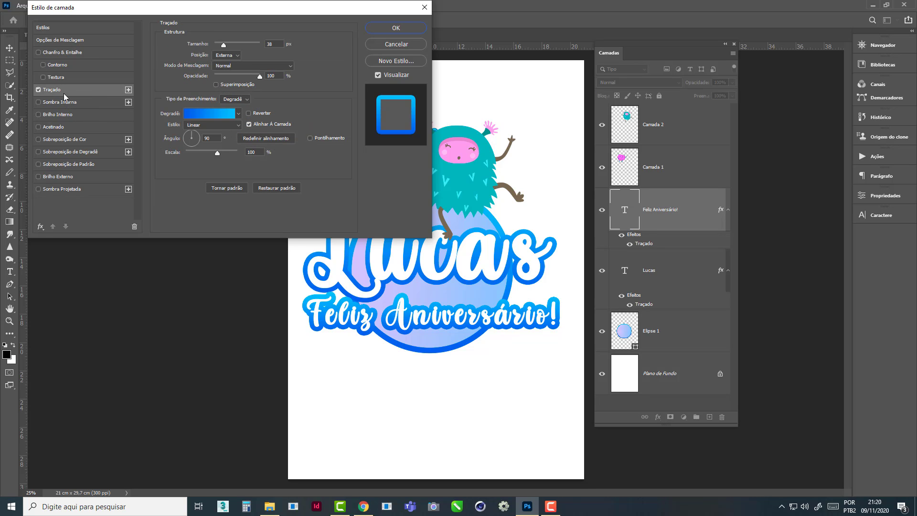
pyautogui.click(239, 113)
pyautogui.click(234, 205)
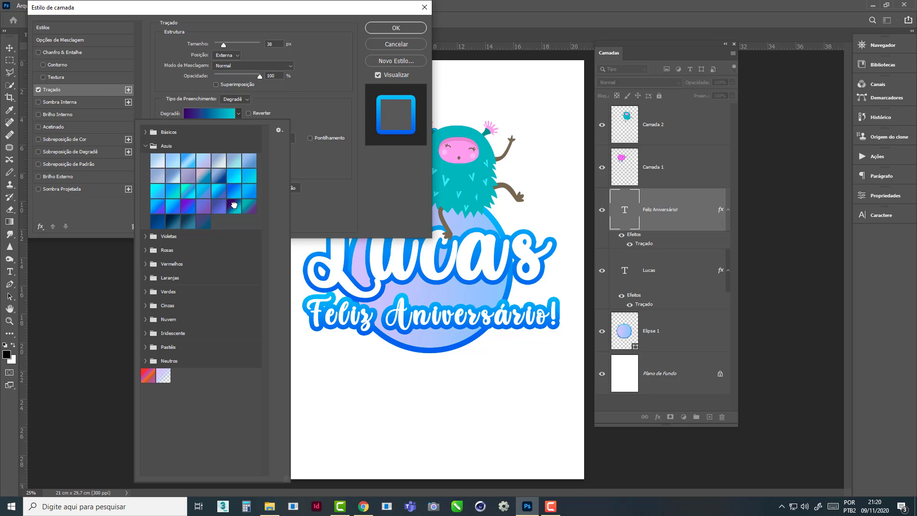
pyautogui.click(191, 207)
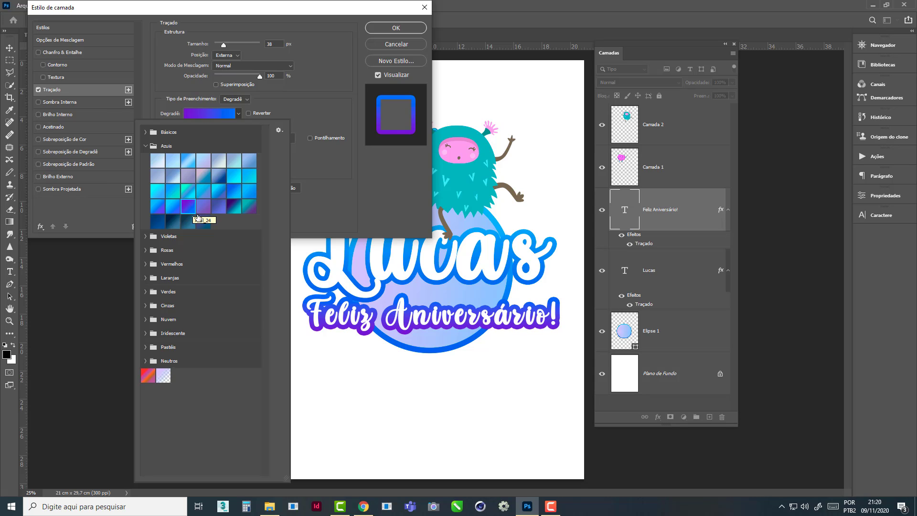
pyautogui.click(223, 179)
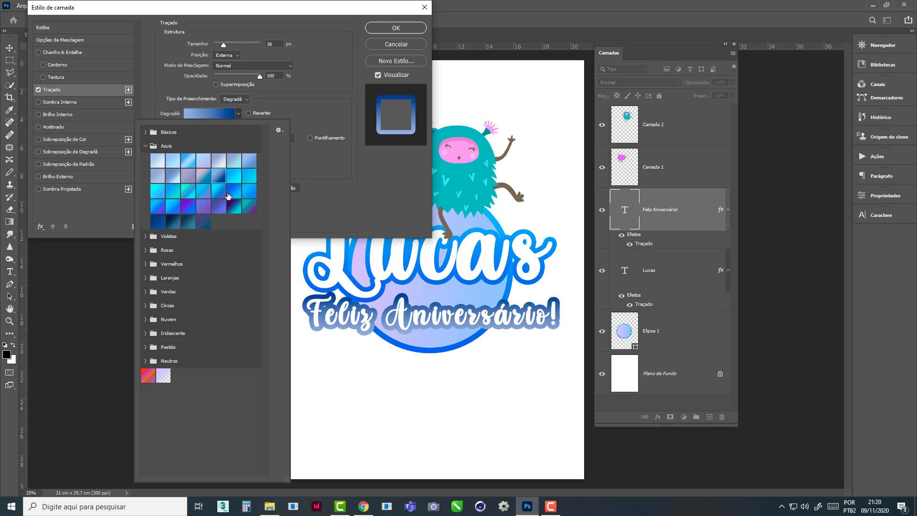
pyautogui.click(233, 195)
pyautogui.click(234, 207)
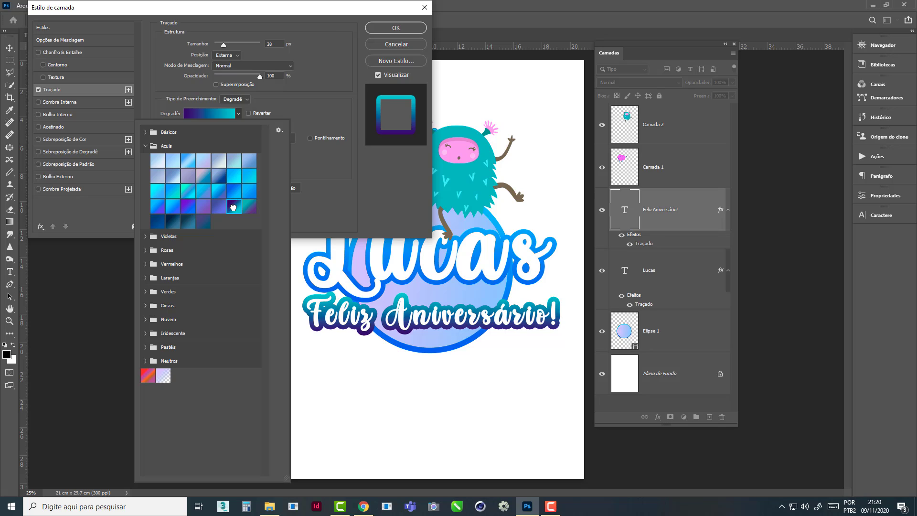
pyautogui.click(187, 221)
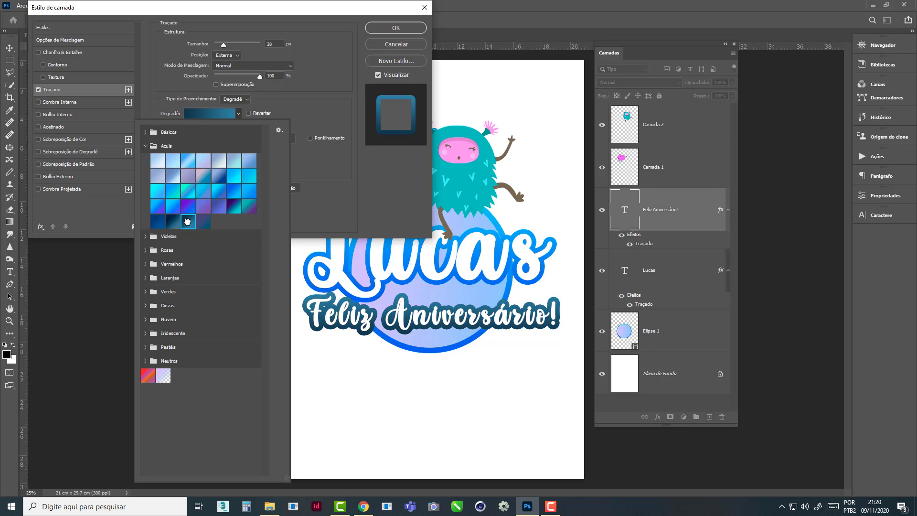
pyautogui.click(233, 208)
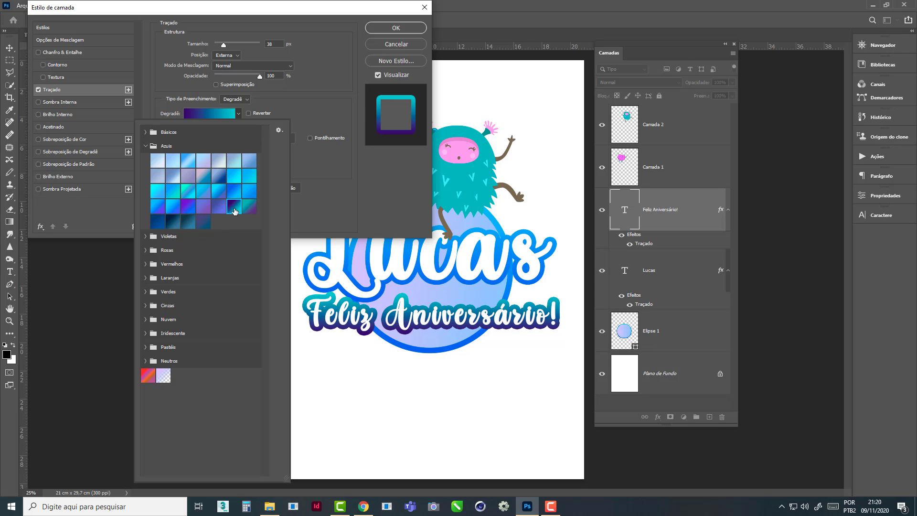
pyautogui.click(340, 179)
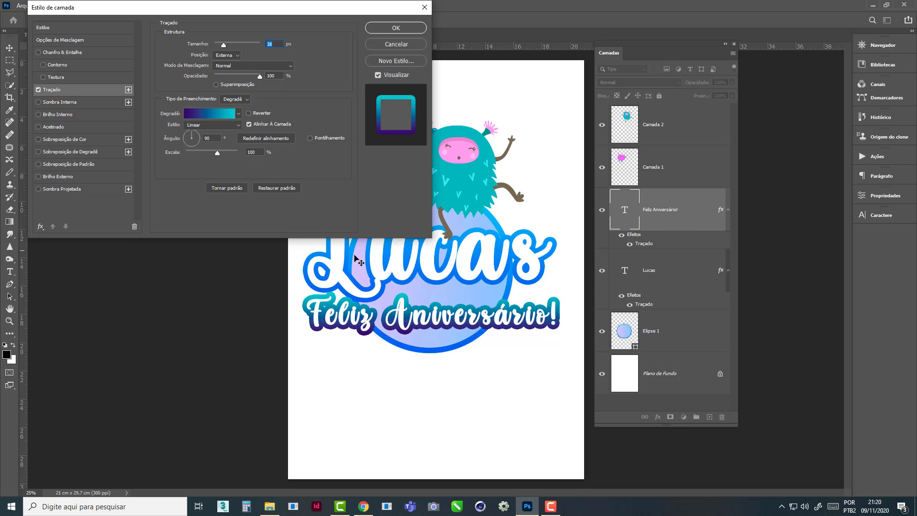
pyautogui.click(394, 28)
# - Apply the same dark purple-to-turquoise Azuis gradient to the name text layer's stroke
pyautogui.click(420, 283)
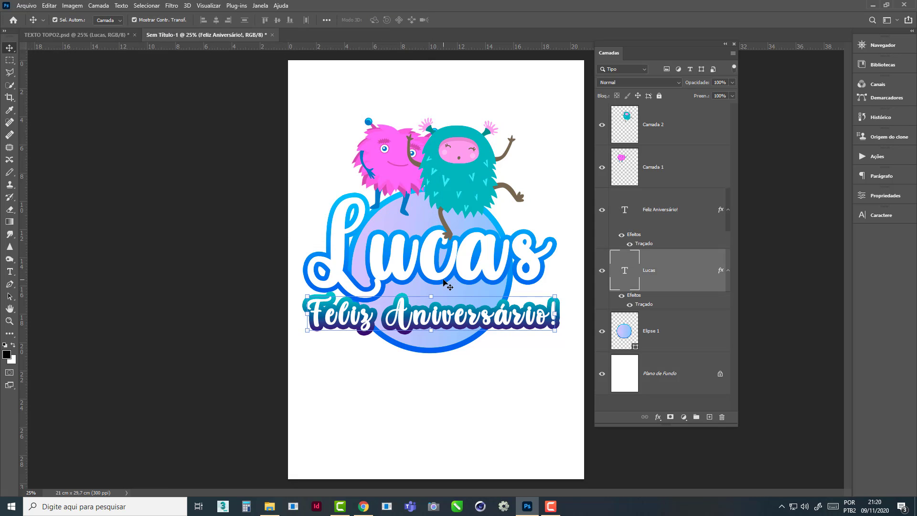
pyautogui.doubleClick(638, 299)
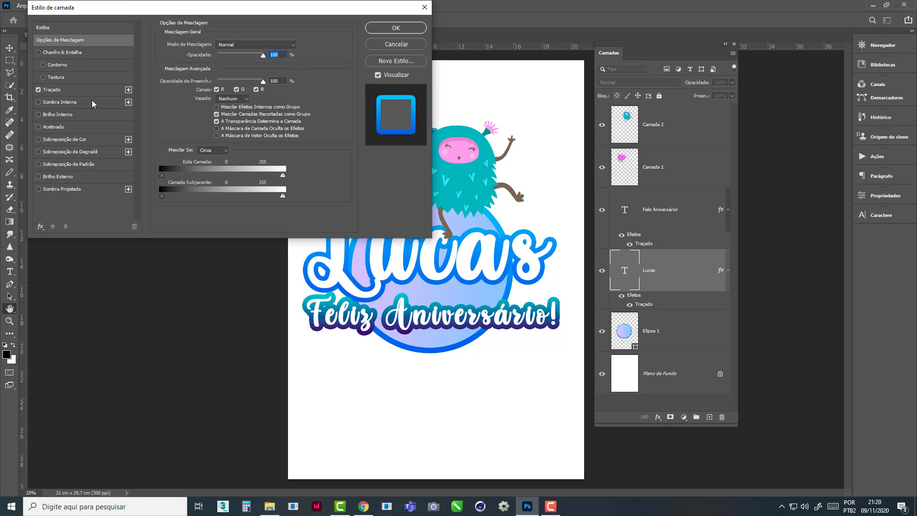
pyautogui.click(59, 90)
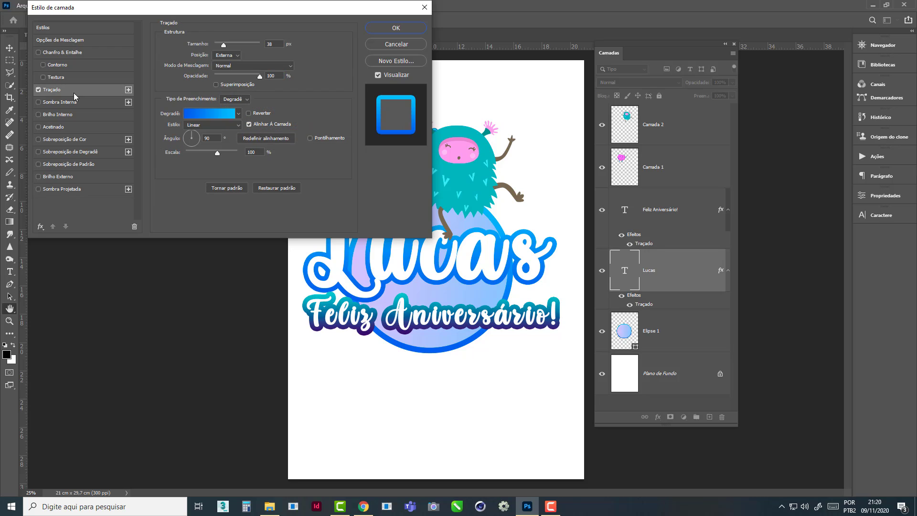
pyautogui.click(239, 115)
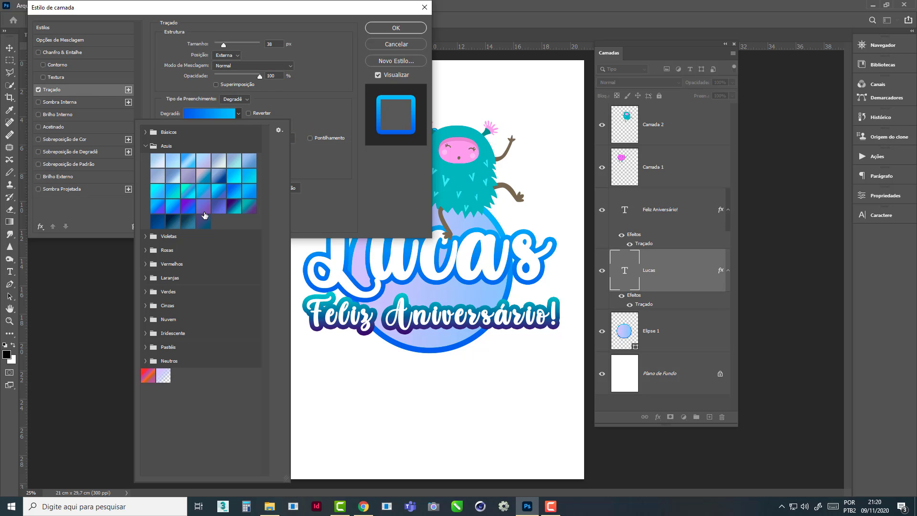
pyautogui.click(234, 206)
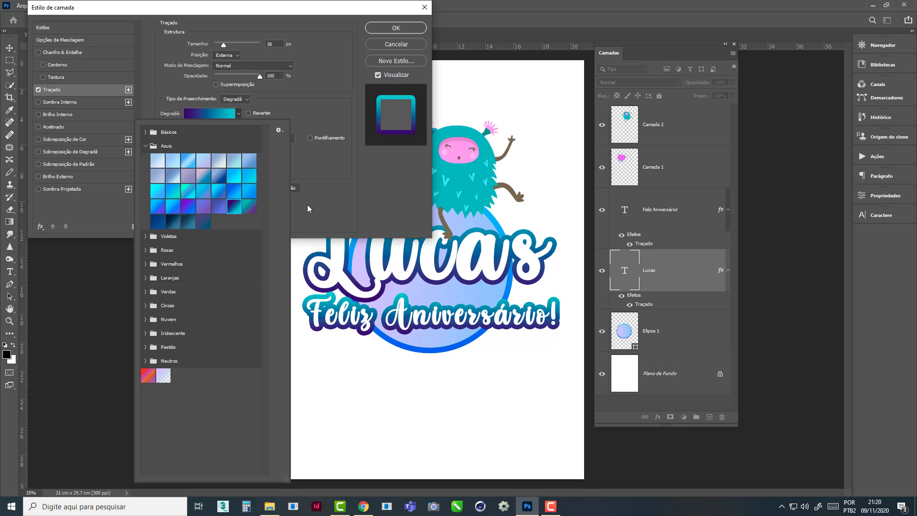
pyautogui.click(414, 29)
pyautogui.click(414, 29)
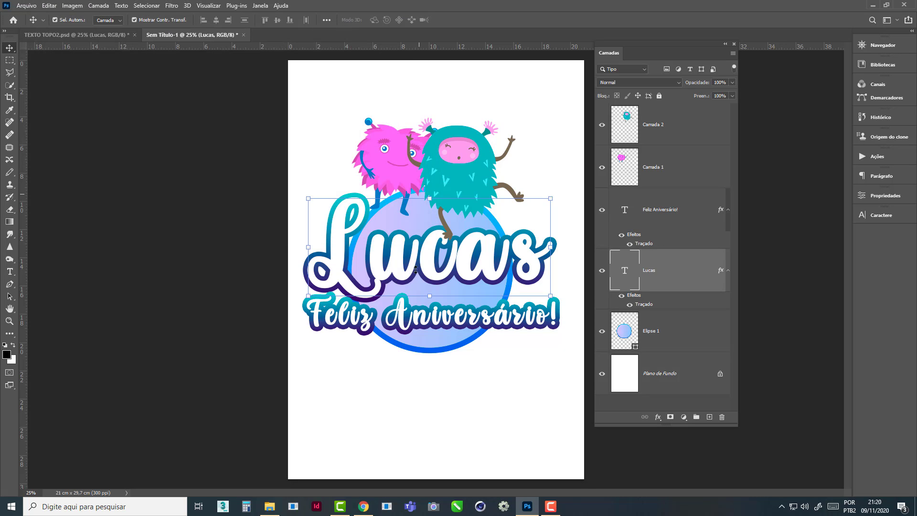
# - Reduce the "Feliz Aniversário!" layer's stroke size to 24 px
pyautogui.click(413, 316)
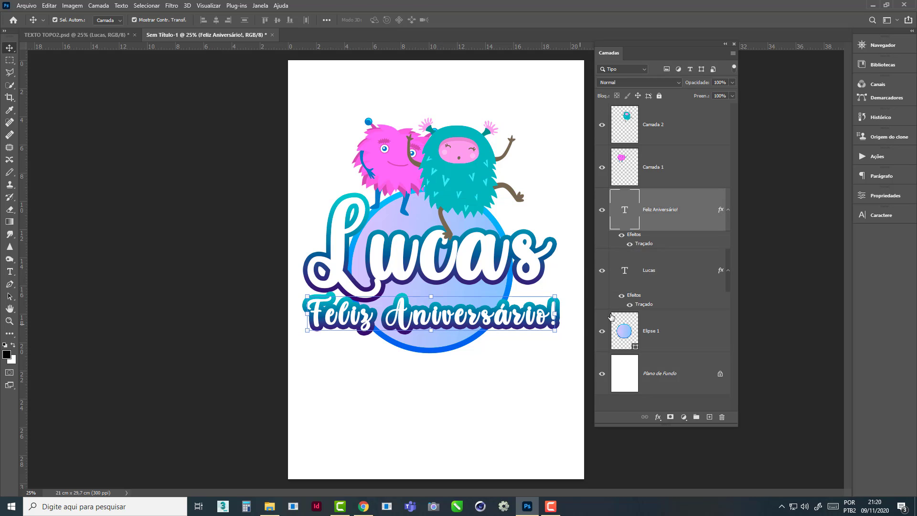
pyautogui.doubleClick(636, 238)
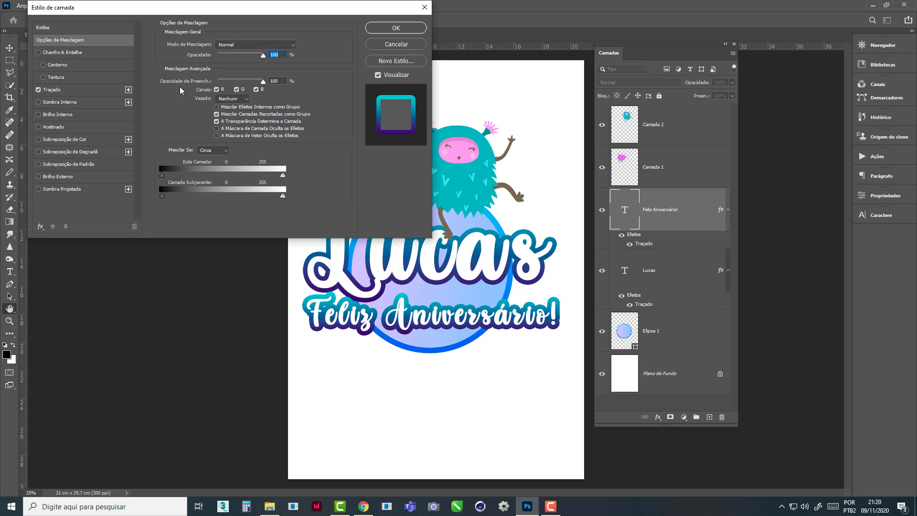
pyautogui.click(64, 93)
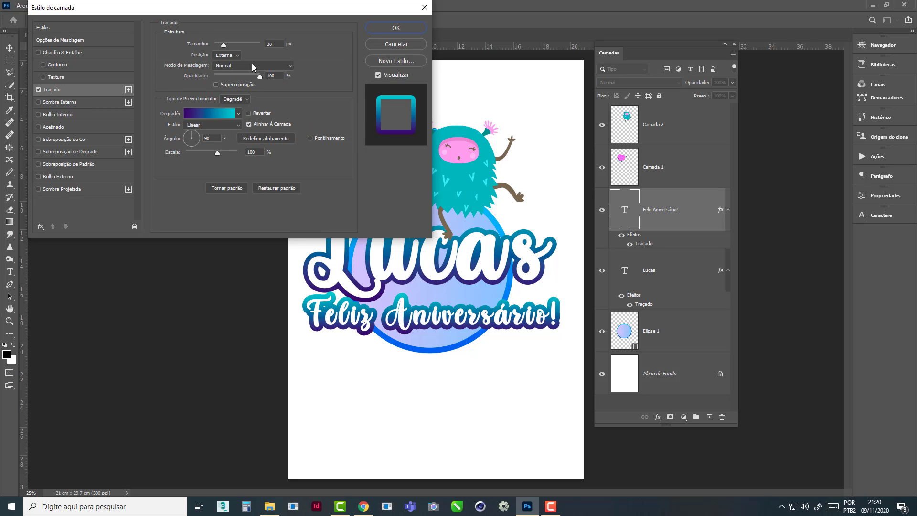
pyautogui.moveTo(223, 46); pyautogui.dragTo(222, 47)
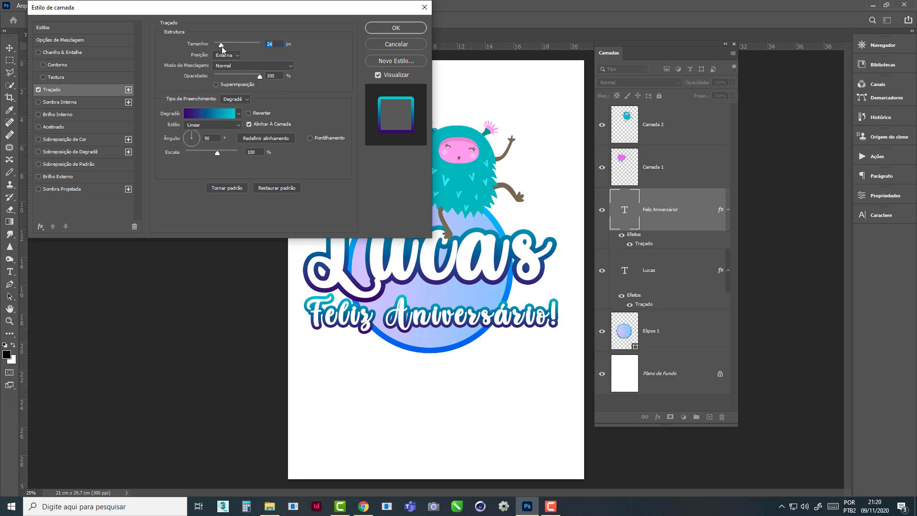
pyautogui.click(399, 30)
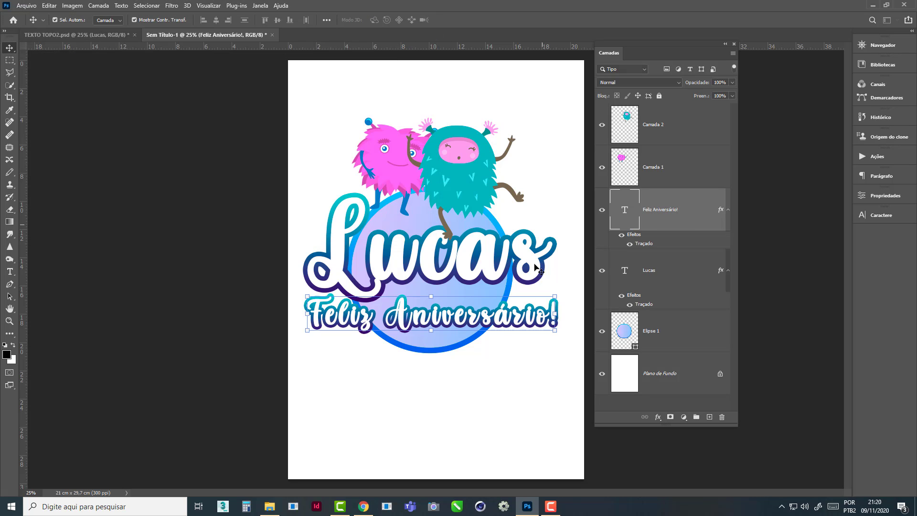
pyautogui.moveTo(489, 325)
pyautogui.mouseDown()
pyautogui.moveTo(488, 314)
pyautogui.moveTo(491, 324)
pyautogui.mouseUp()
# - Reposition the monsters, lowering the pink one onto the name lettering and shifting the teal one slightly up and to the left
pyautogui.moveTo(464, 193); pyautogui.dragTo(463, 186)
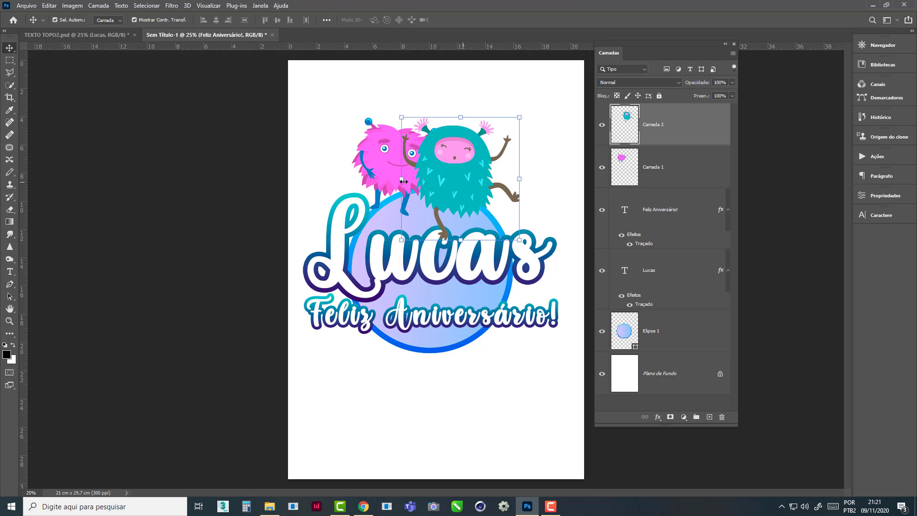
pyautogui.click(390, 107)
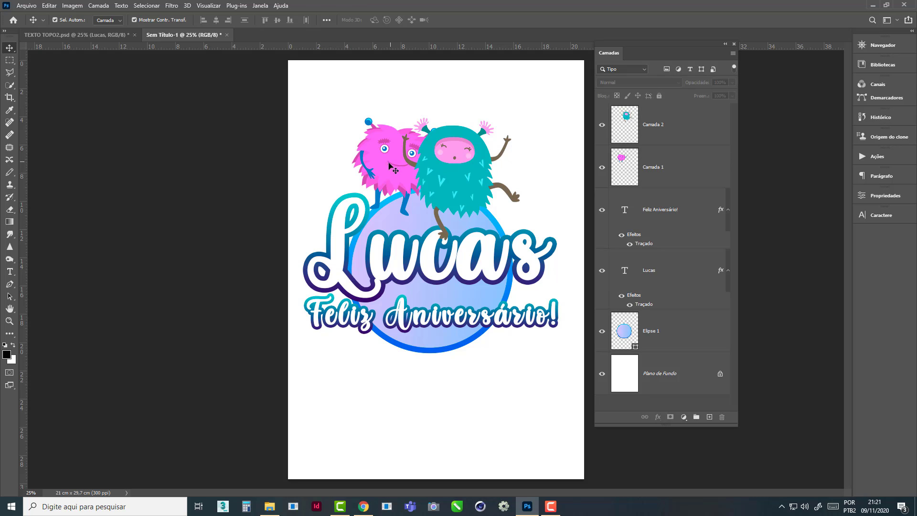
pyautogui.moveTo(388, 164); pyautogui.dragTo(384, 186)
pyautogui.moveTo(480, 200); pyautogui.dragTo(471, 192)
pyautogui.click(549, 161)
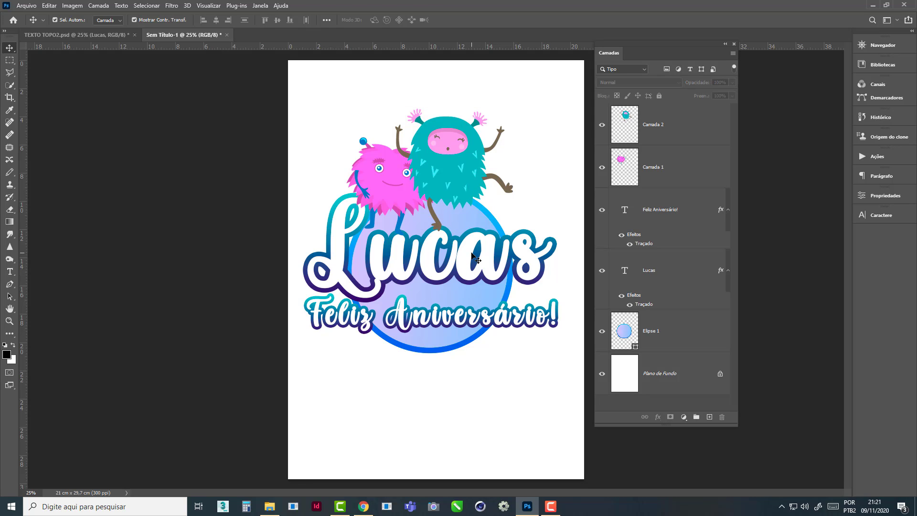
# - Rotate the teal monster clockwise and move it beside the pink monster so its feet rest on the name lettering
pyautogui.click(476, 194)
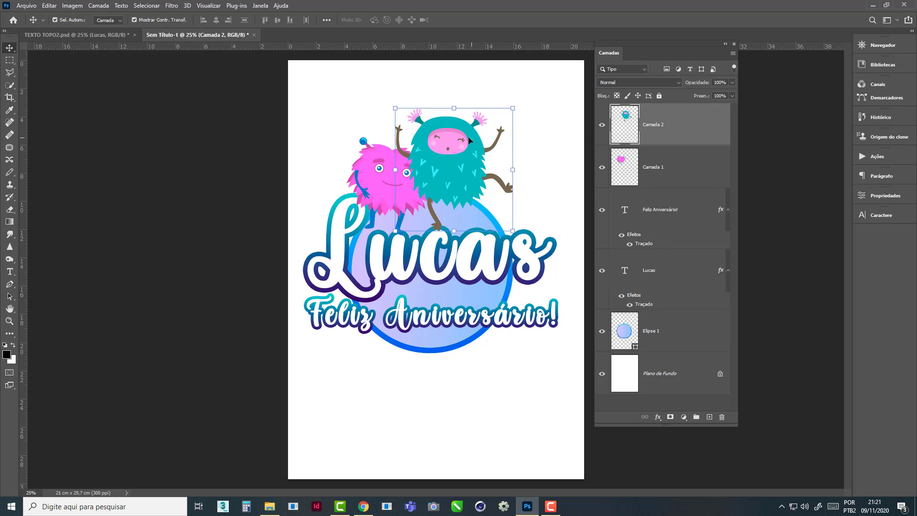
pyautogui.moveTo(524, 108); pyautogui.dragTo(553, 156)
pyautogui.moveTo(465, 171); pyautogui.dragTo(473, 193)
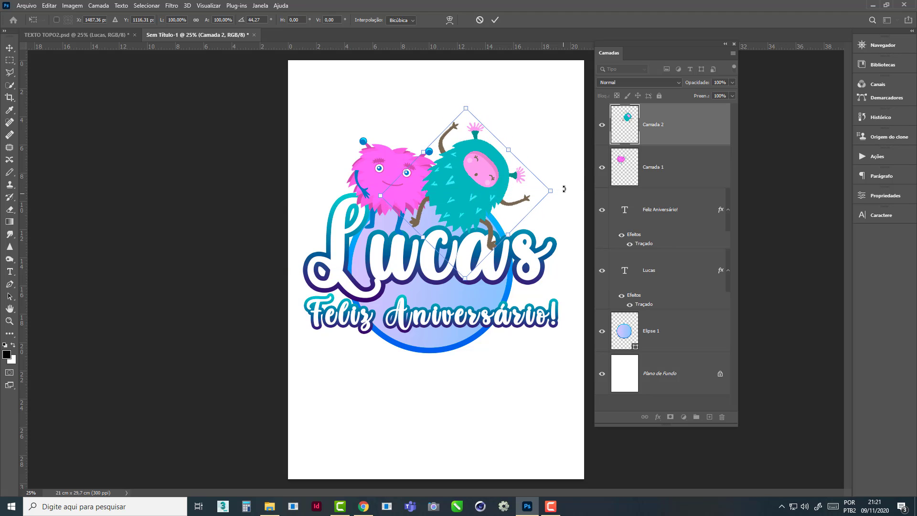
pyautogui.moveTo(564, 189); pyautogui.dragTo(561, 168)
pyautogui.moveTo(478, 196); pyautogui.dragTo(491, 193)
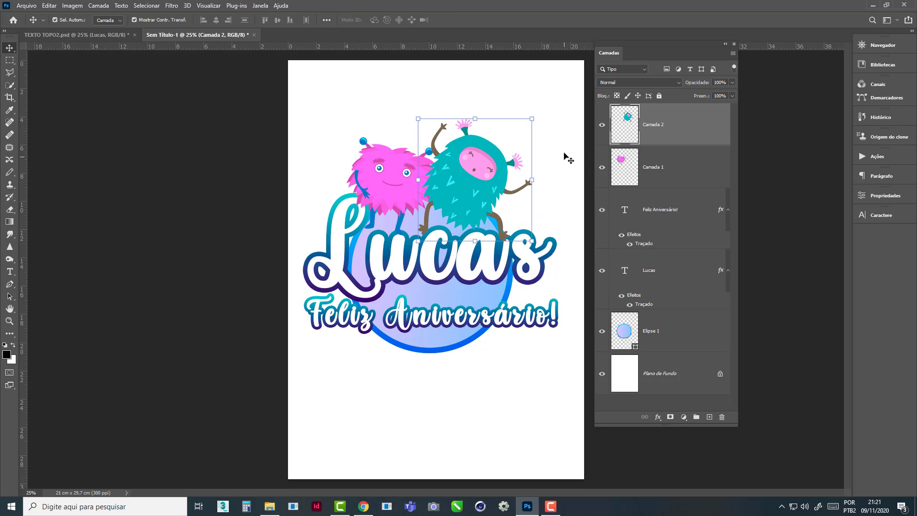
pyautogui.press('Return')
pyautogui.click(557, 148)
# - Rotate the pink monster about 18.5° counterclockwise and seat it above the name lettering beside the teal monster
pyautogui.click(372, 204)
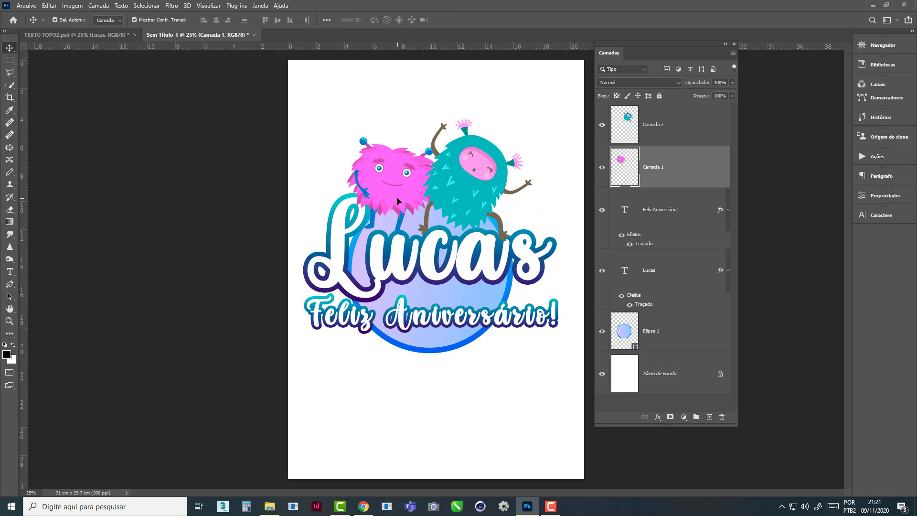
pyautogui.moveTo(462, 242); pyautogui.dragTo(477, 220)
pyautogui.moveTo(393, 210); pyautogui.dragTo(392, 208)
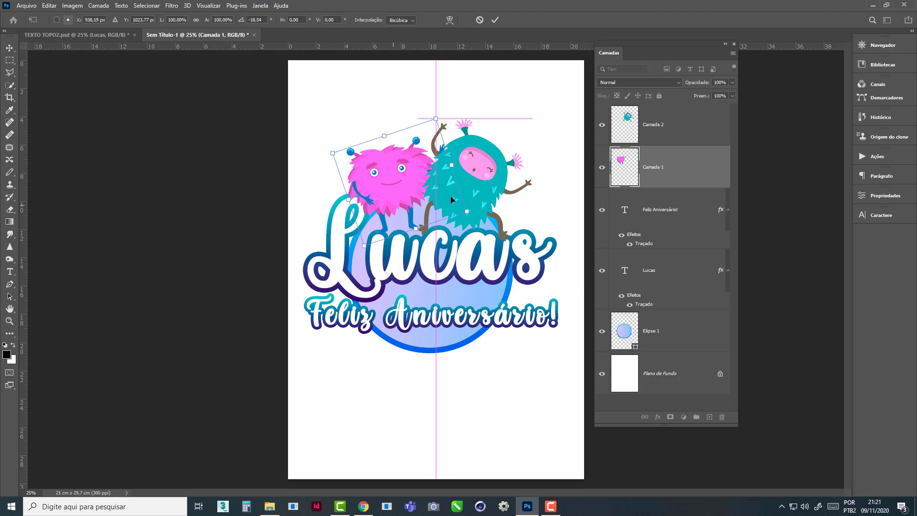
pyautogui.press('Return')
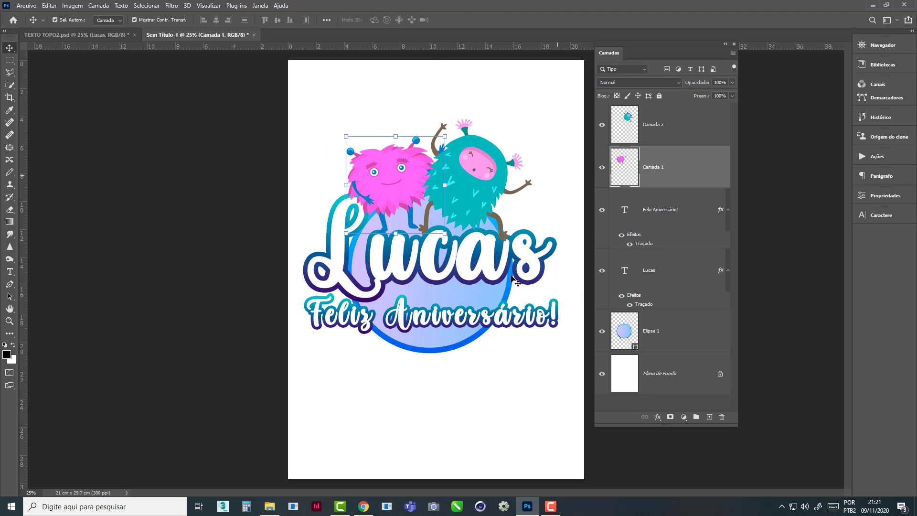
# - Select both monsters, both text layers and the circle, and move the whole artwork together to the middle of the page
pyautogui.click(469, 384)
pyautogui.moveTo(513, 376); pyautogui.dragTo(382, 210)
pyautogui.moveTo(466, 191); pyautogui.dragTo(474, 140)
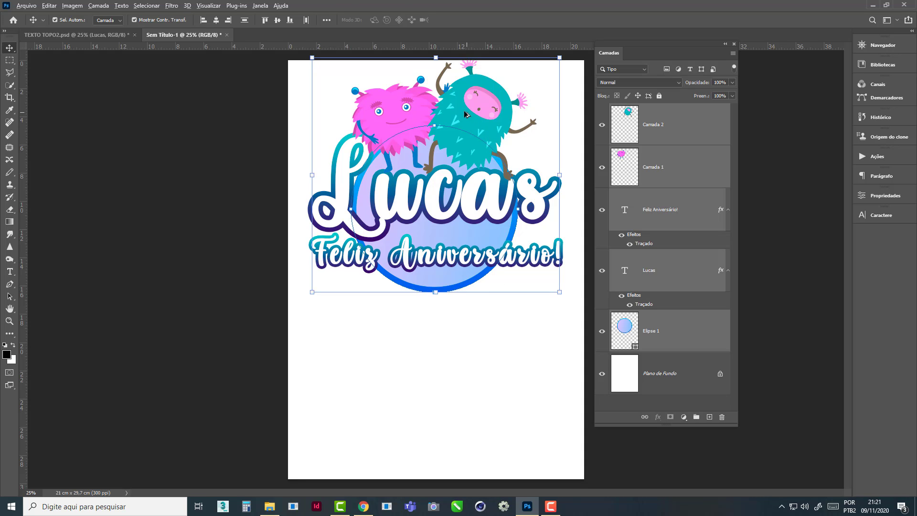
pyautogui.moveTo(467, 113); pyautogui.dragTo(465, 297)
pyautogui.hotkey('ctrl', 'z')
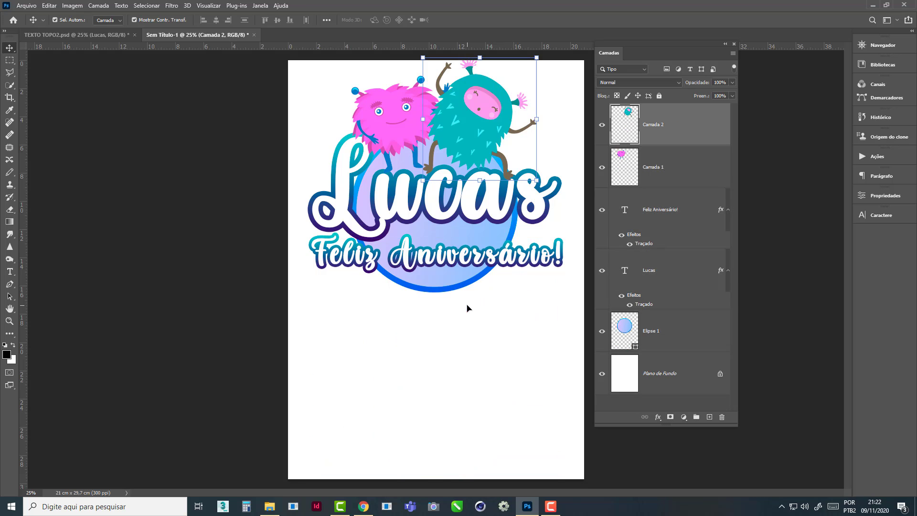
pyautogui.moveTo(560, 87); pyautogui.dragTo(343, 304)
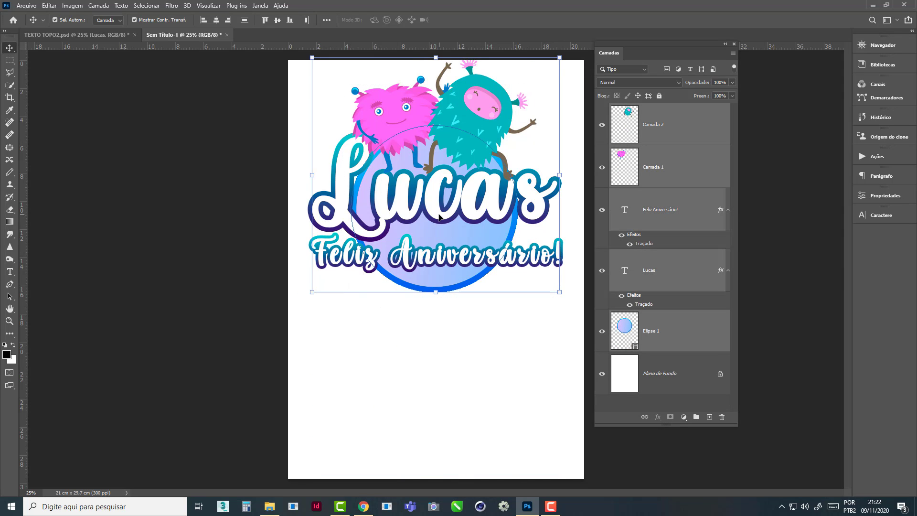
pyautogui.moveTo(439, 217); pyautogui.dragTo(439, 299)
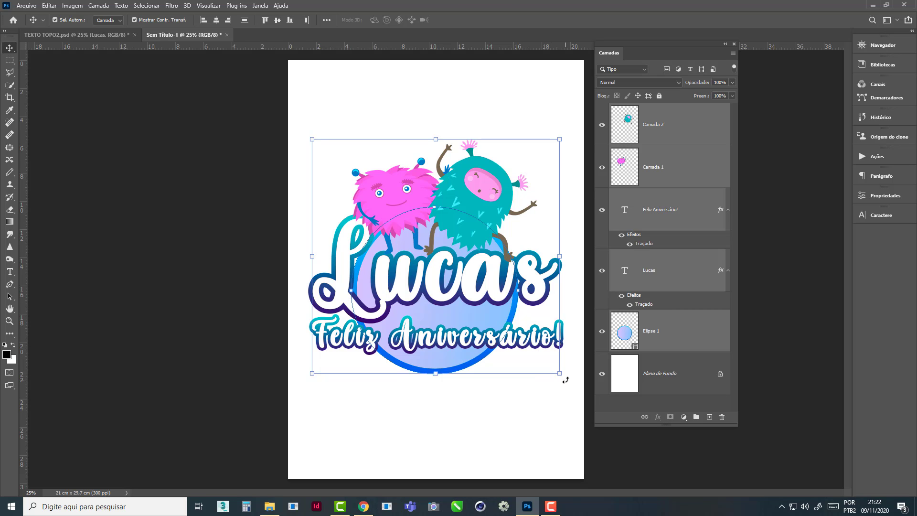
# - Rotate the whole artwork by -90° and place it on the upper half of the page
pyautogui.moveTo(566, 380); pyautogui.dragTo(493, 189)
pyautogui.moveTo(482, 259); pyautogui.dragTo(466, 358)
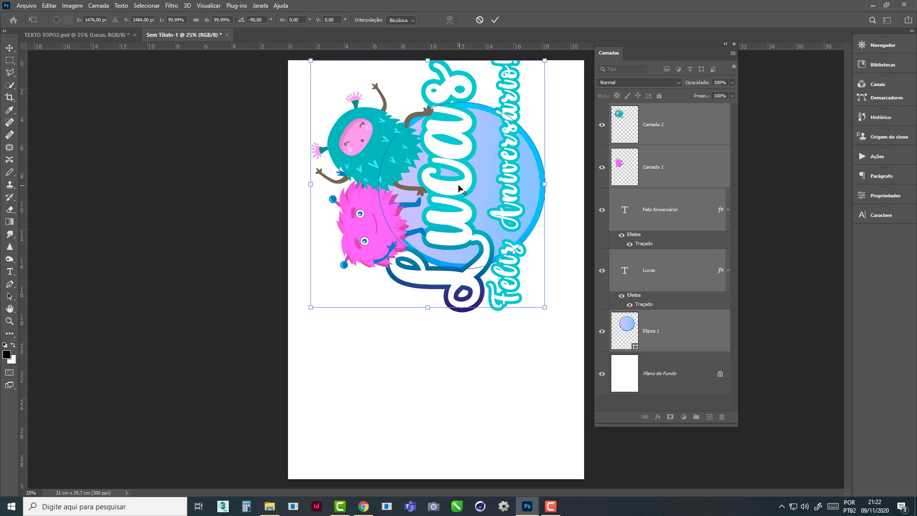
pyautogui.hotkey('alt', 'space')
pyautogui.click(438, 192)
pyautogui.keyDown('alt'); pyautogui.click(447, 187); pyautogui.keyUp('alt')
pyautogui.press('Return')
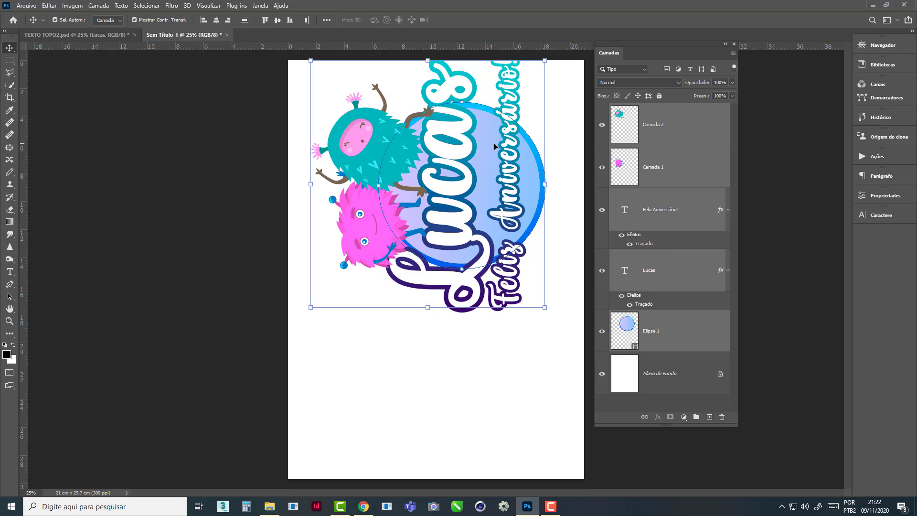
# - Try placing a duplicate of the rotated artwork on the lower half of the page, and restore the single upright layout
pyautogui.moveTo(480, 149); pyautogui.dragTo(504, 335)
pyautogui.moveTo(513, 282); pyautogui.dragTo(498, 304)
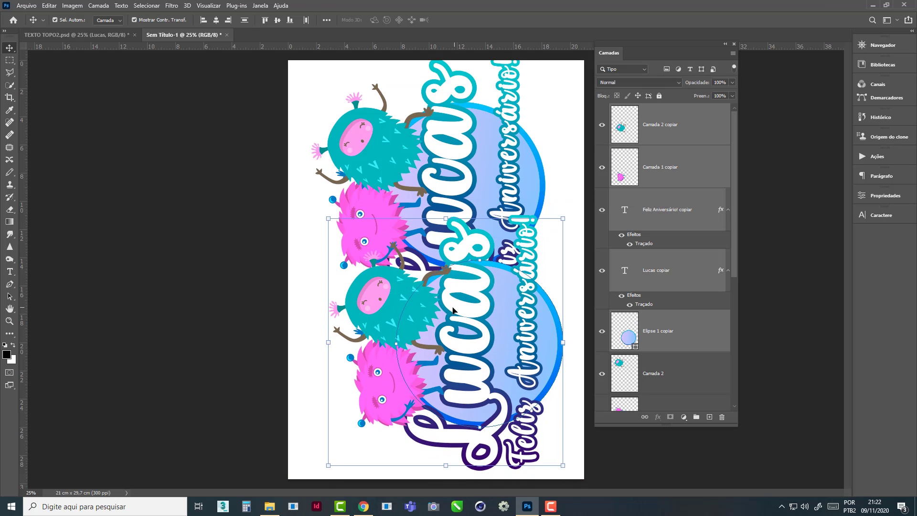
pyautogui.hotkey('ctrl', 'z')
pyautogui.hotkey('ctrl', 'z')
pyautogui.hotkey('ctrl', 'z')
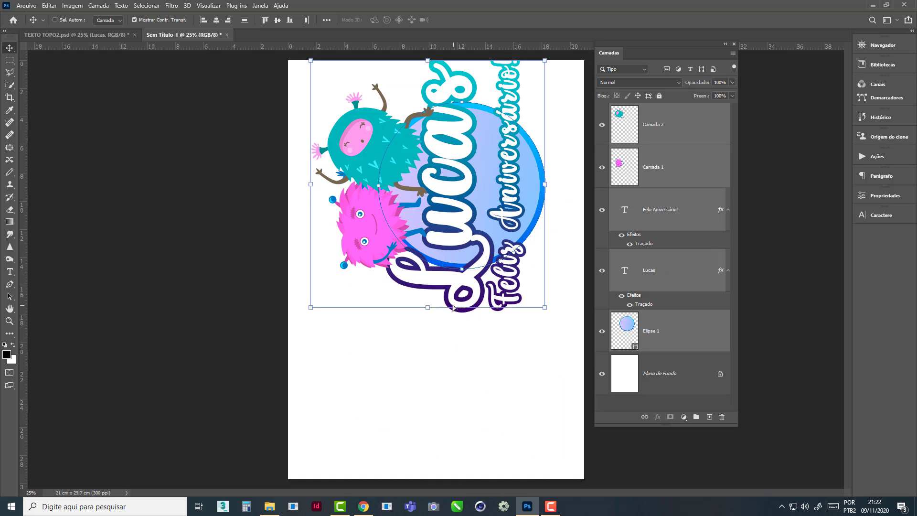
pyautogui.moveTo(441, 243); pyautogui.dragTo(442, 319)
pyautogui.click(102, 303)
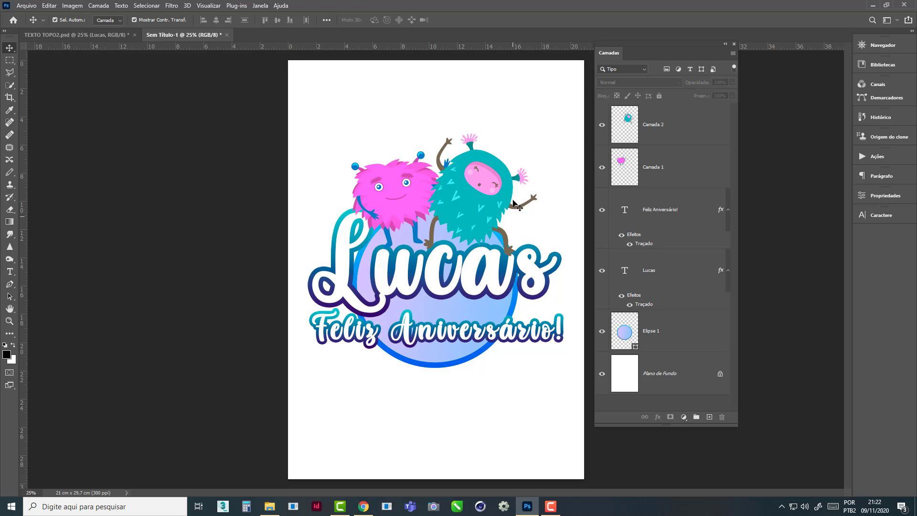
# - Add an outside stroke of 35 px to the pink monster, filled with the linear purple-to-turquoise gradient
pyautogui.click(463, 205)
pyautogui.click(395, 203)
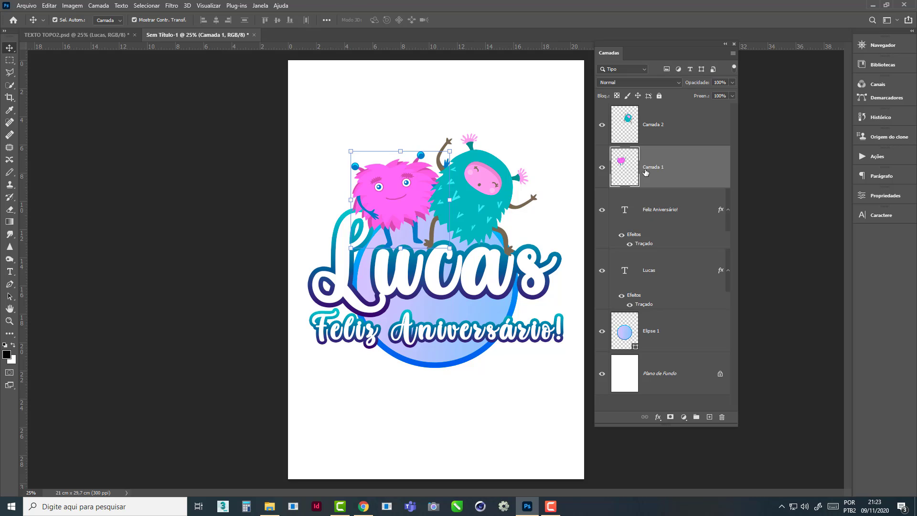
pyautogui.click(659, 417)
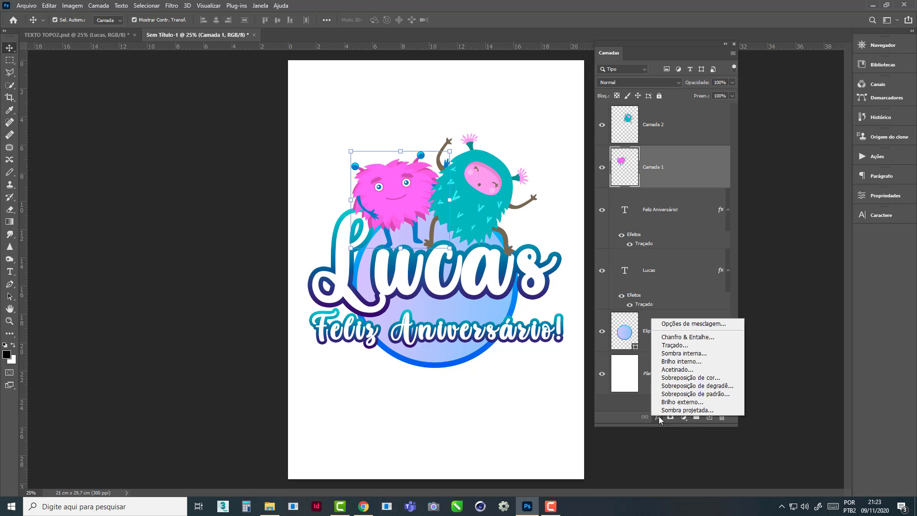
pyautogui.click(675, 343)
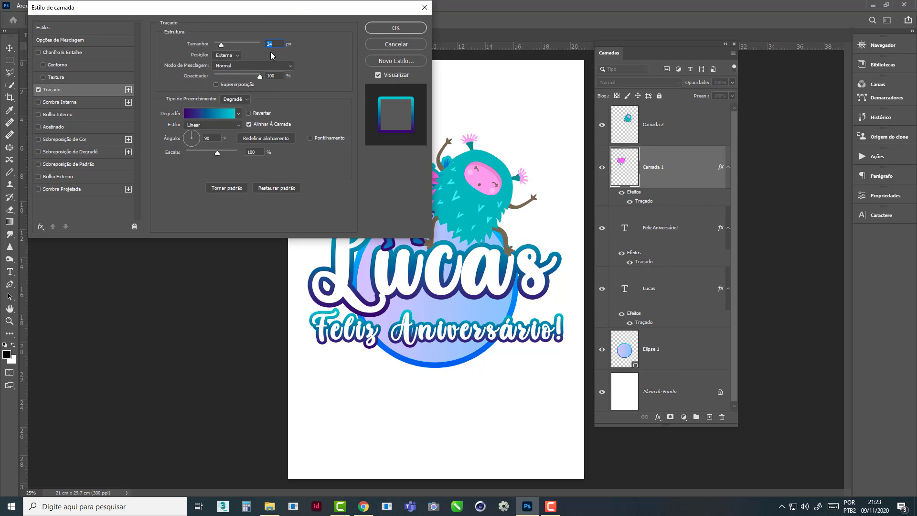
pyautogui.moveTo(295, 13); pyautogui.dragTo(341, 288)
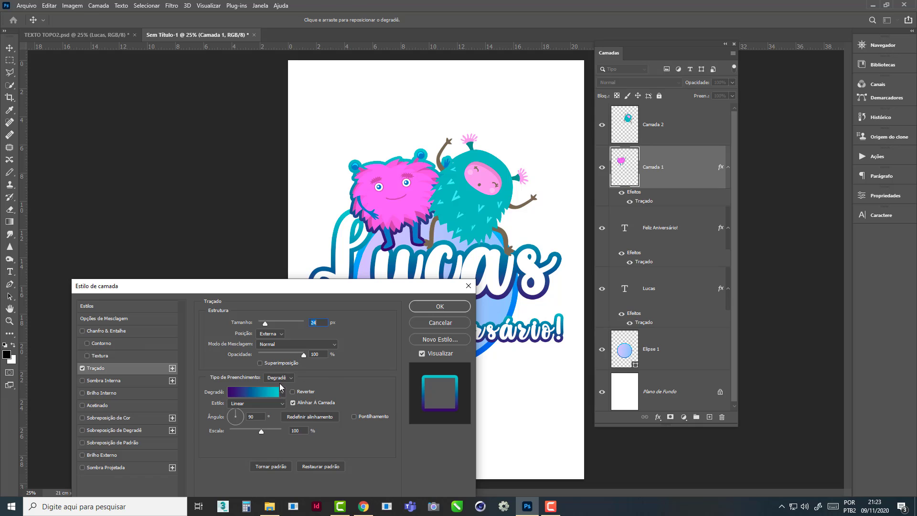
pyautogui.moveTo(265, 322); pyautogui.dragTo(271, 326)
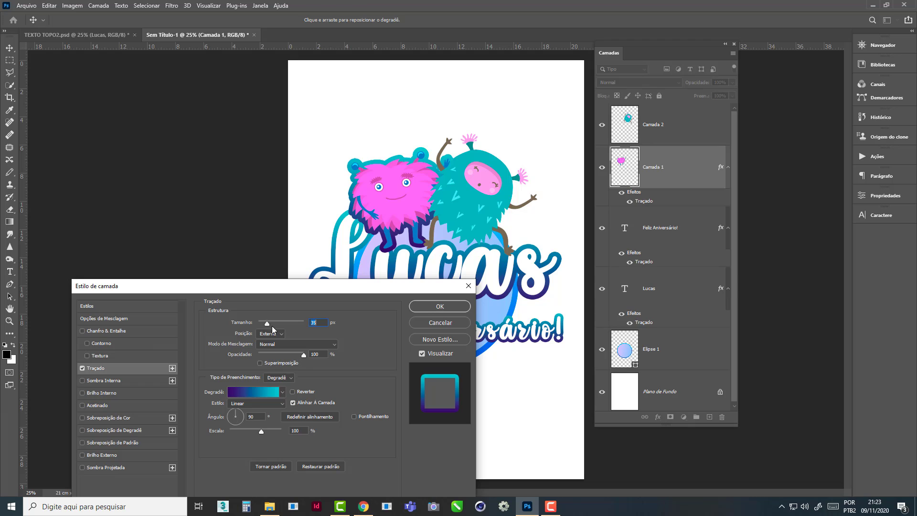
pyautogui.click(441, 308)
# - Copy the pink monster's layer style and paste it onto the teal monster's layer
pyautogui.click(497, 210)
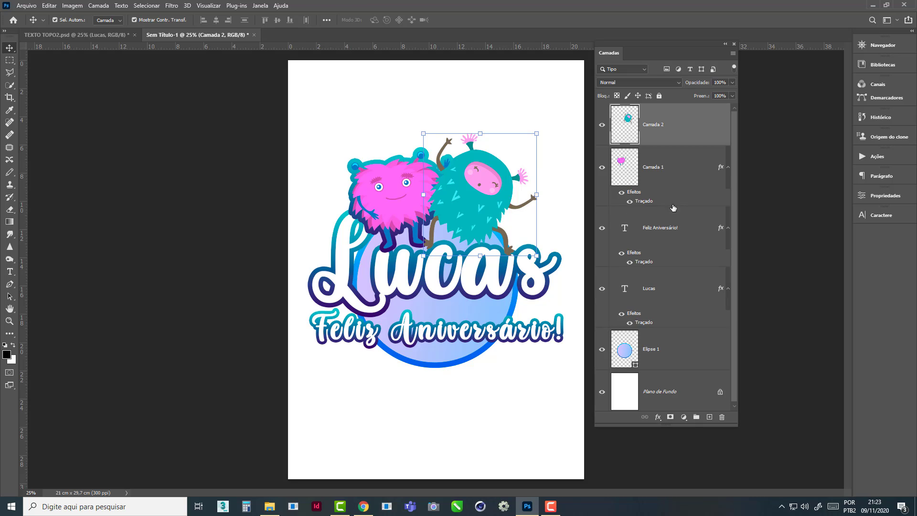
pyautogui.click(635, 195)
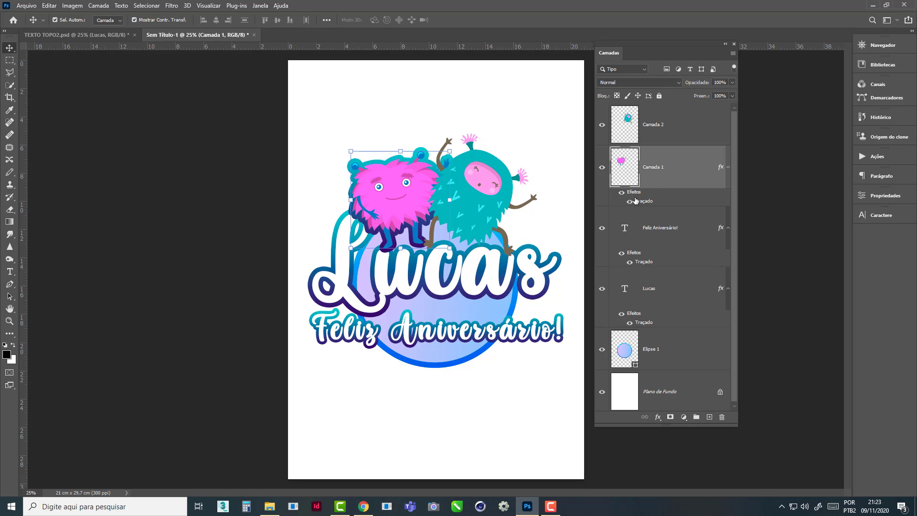
pyautogui.rightClick(636, 196)
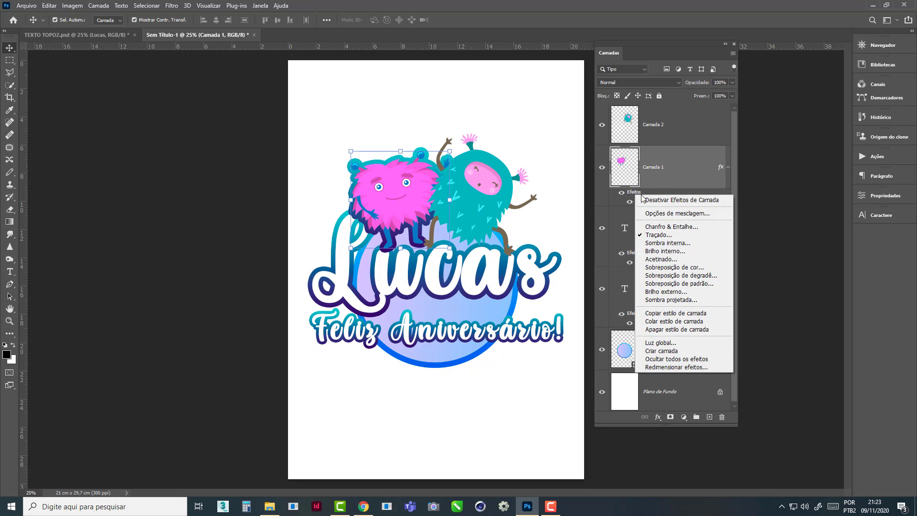
pyautogui.click(672, 175)
pyautogui.rightClick(668, 172)
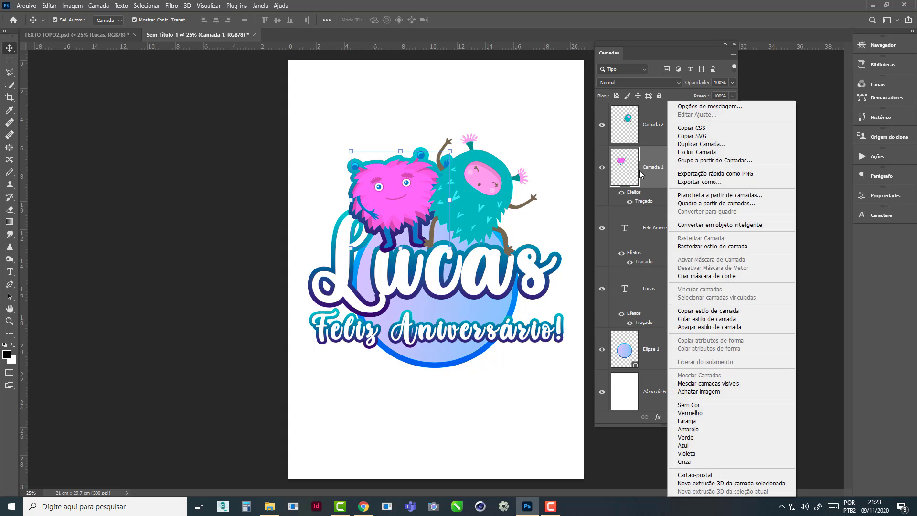
pyautogui.click(704, 311)
pyautogui.click(674, 137)
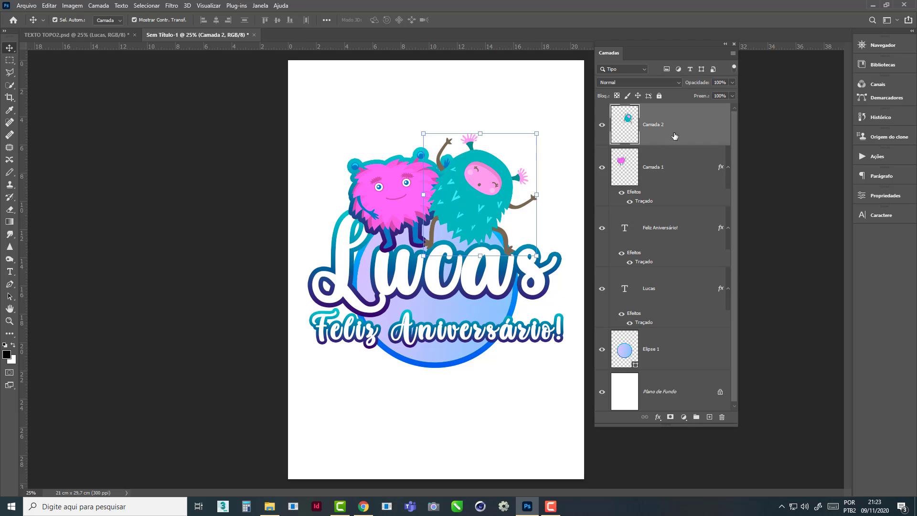
pyautogui.rightClick(676, 126)
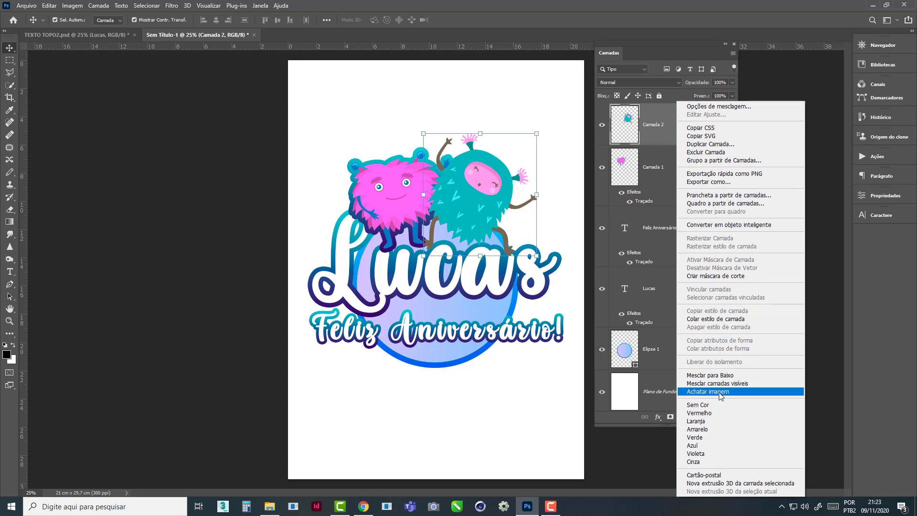
pyautogui.click(715, 319)
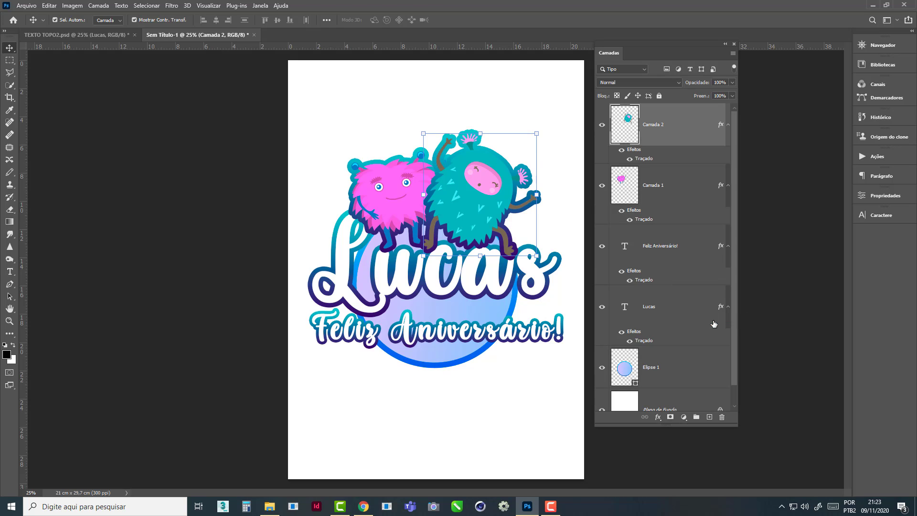
pyautogui.click(420, 427)
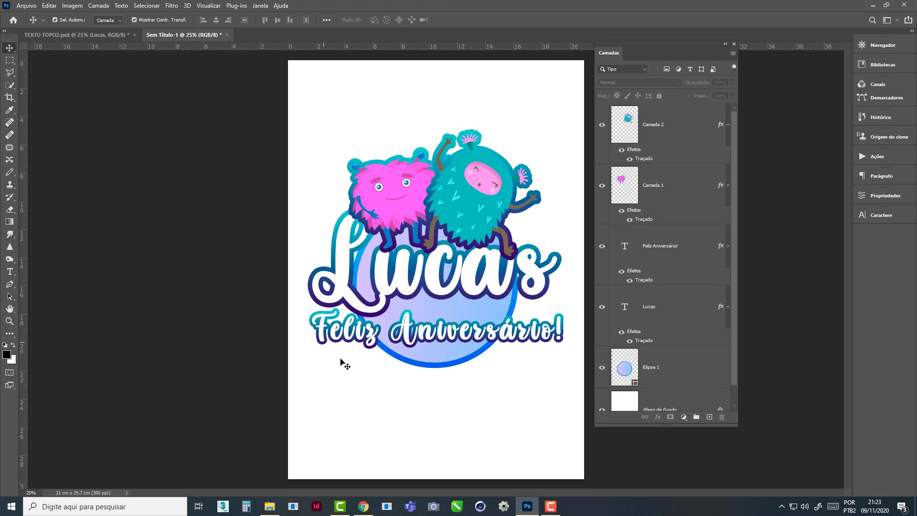
# - Move the teal monster up about 0.44 cm and shift the pink monster slightly toward it above the name lettering
pyautogui.click(412, 223)
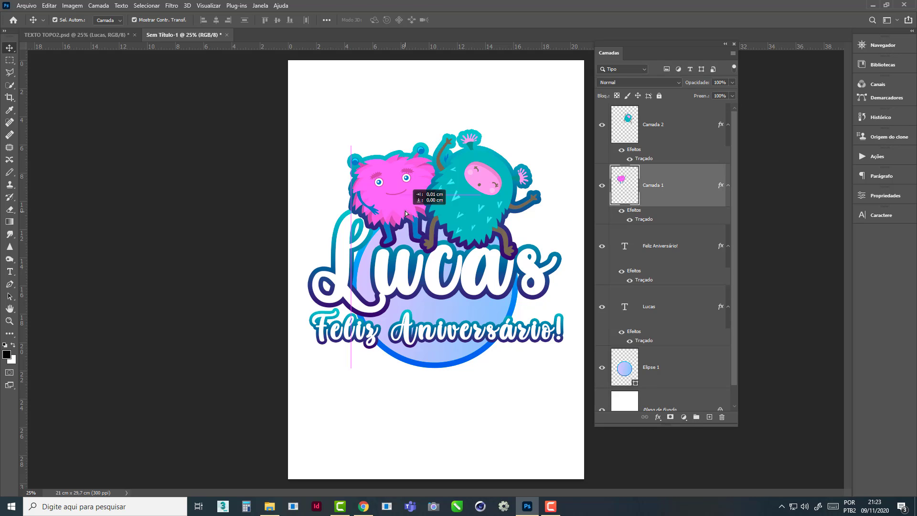
pyautogui.click(500, 210)
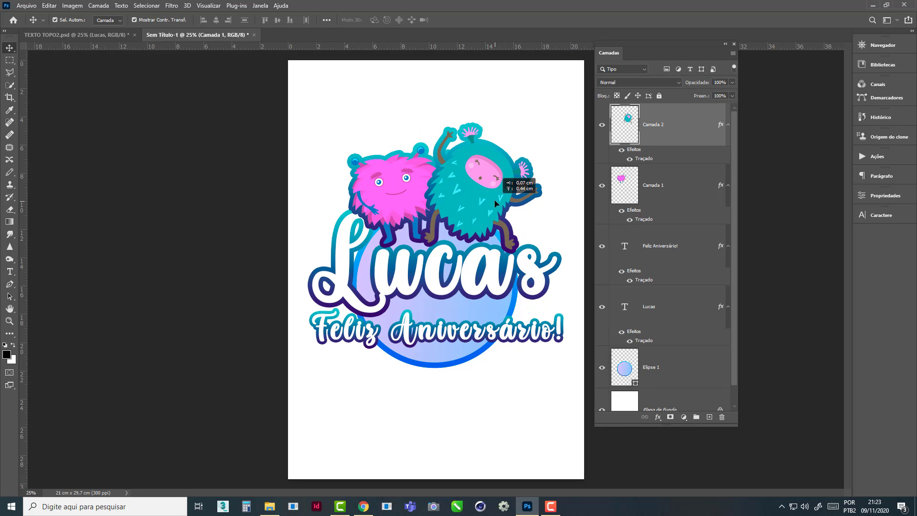
pyautogui.moveTo(404, 227); pyautogui.dragTo(408, 228)
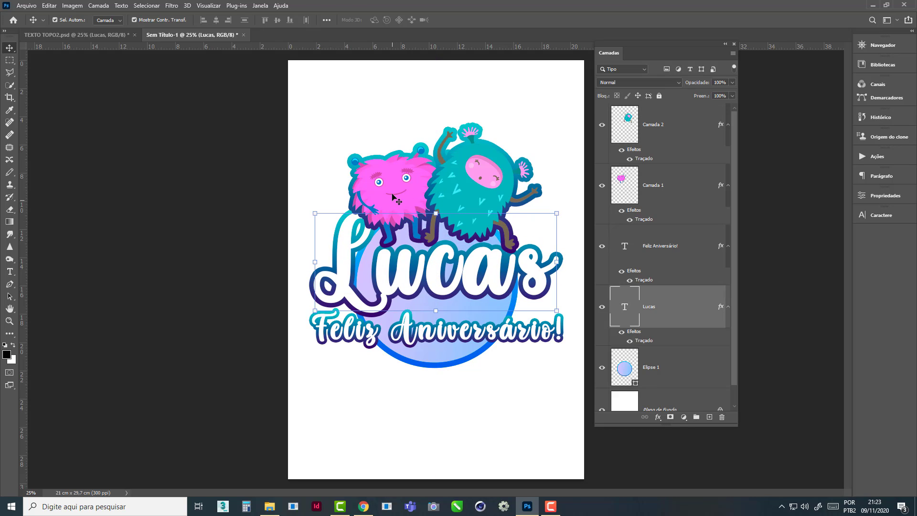
pyautogui.moveTo(396, 188)
pyautogui.mouseDown()
pyautogui.moveTo(396, 170)
pyautogui.moveTo(401, 186)
pyautogui.mouseUp()
pyautogui.click(213, 213)
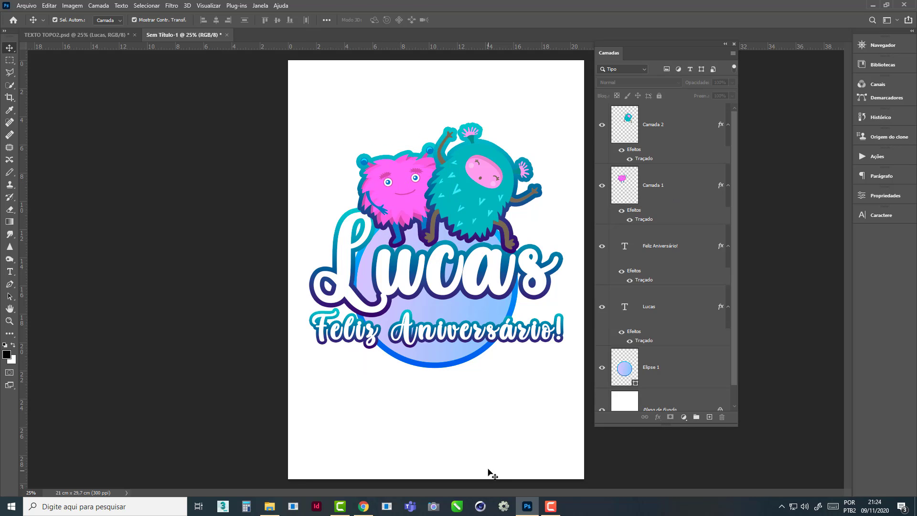